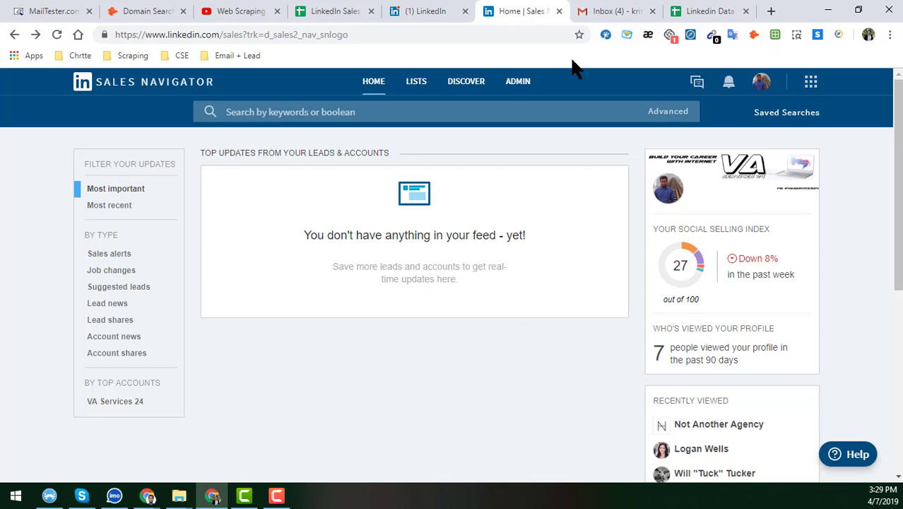
Step: View the Web Scraping Service YouTube channel and return to the Sales Navigator home page
left_click(241, 13)
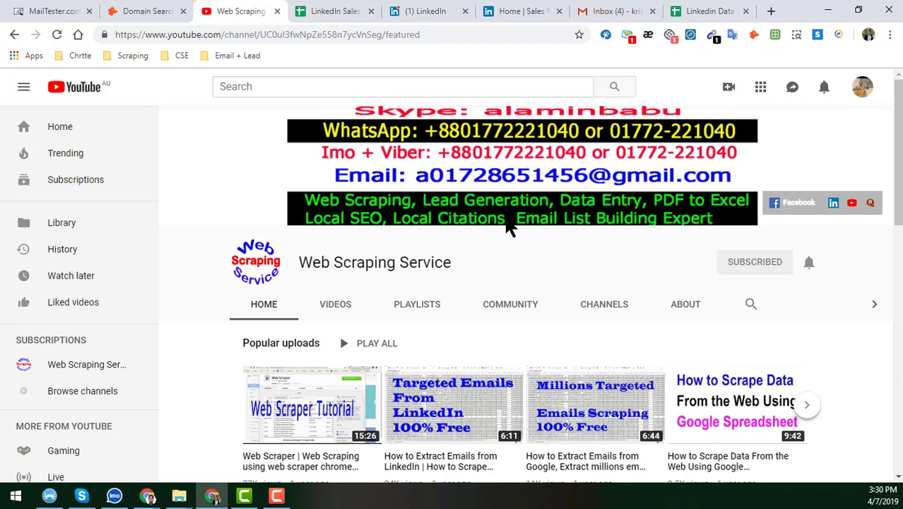
left_click(529, 13)
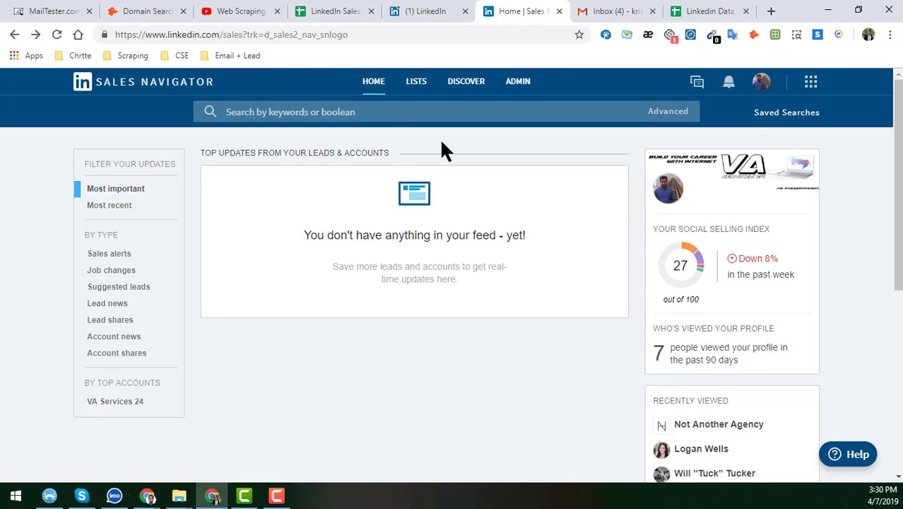
left_click(272, 9)
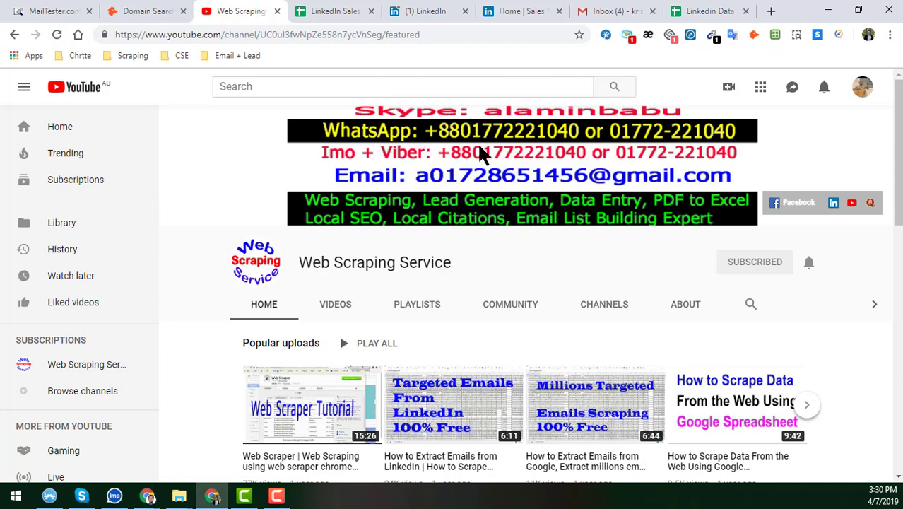
left_click(532, 11)
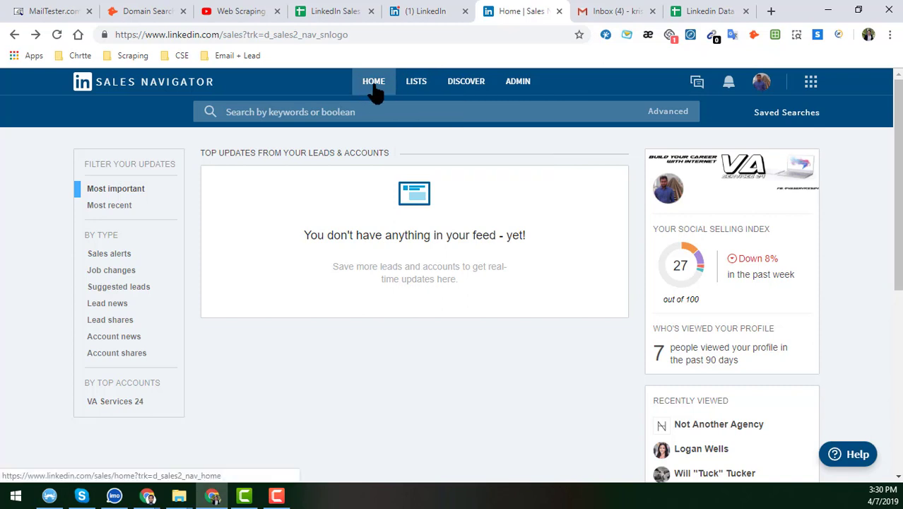
Step: Examine the Discover and Lists options and the recent keyword searches in Sales Navigator
mouse_move(526, 90)
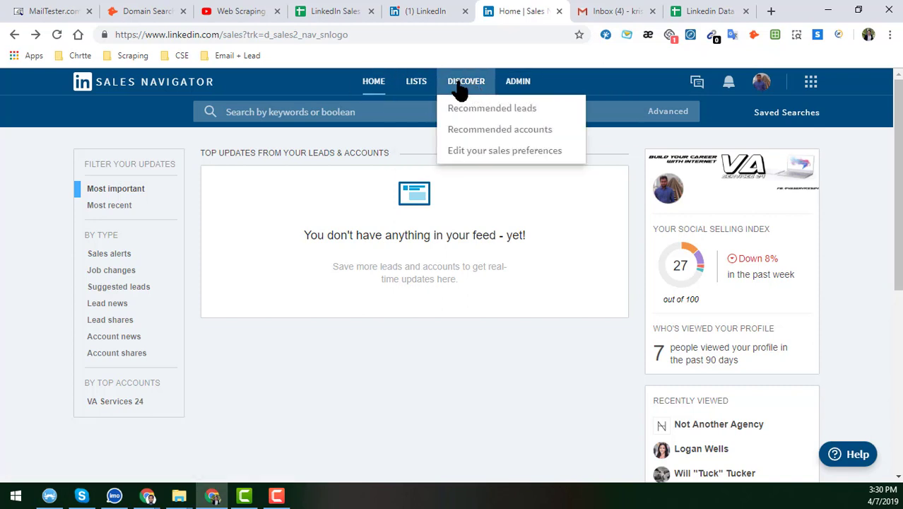
mouse_move(424, 93)
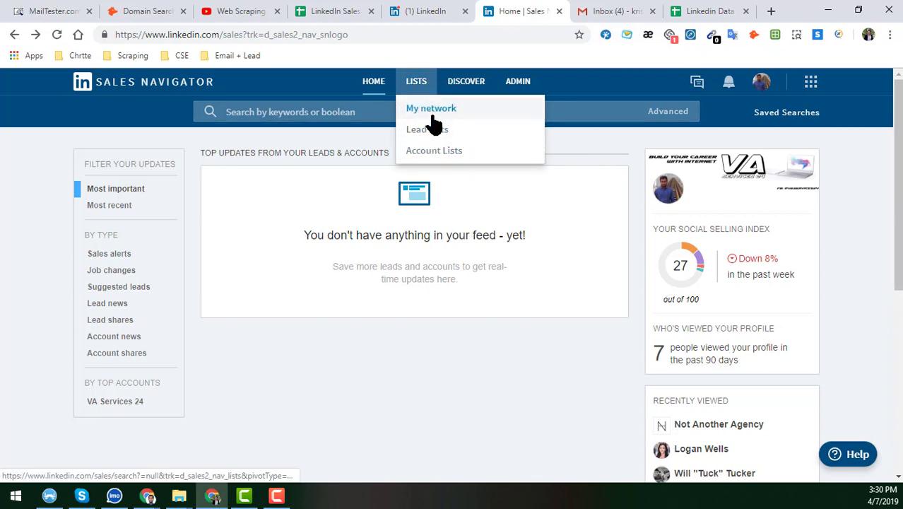
left_click(317, 118)
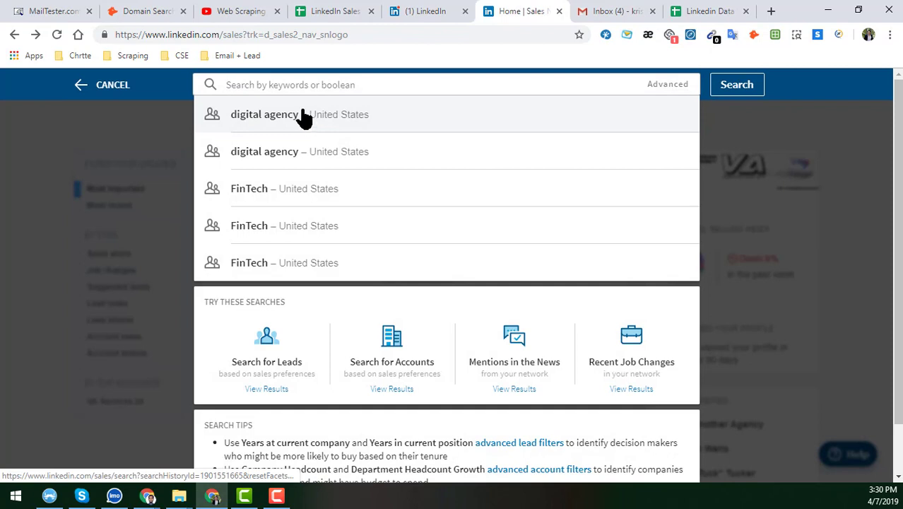
left_click(661, 90)
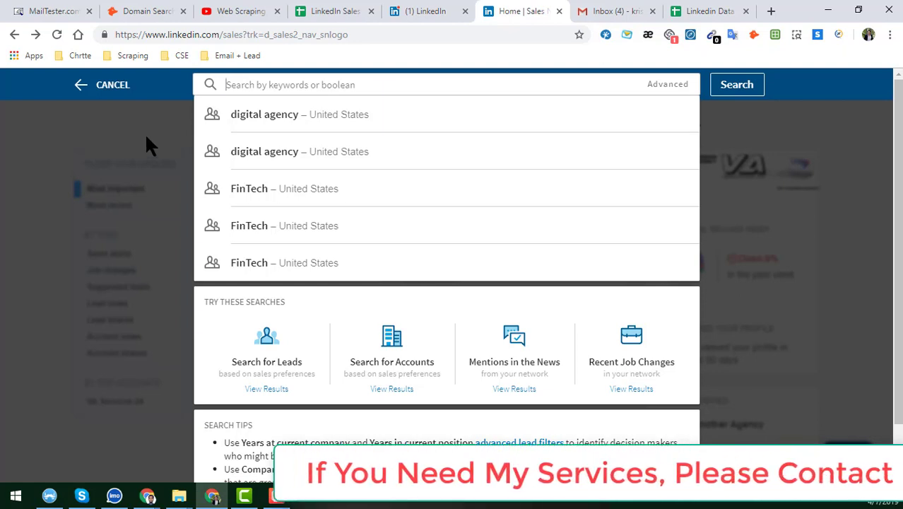
left_click(135, 113)
Step: Open the advanced search for leads and examine all its top, role and tenure, company and other filters
mouse_move(673, 126)
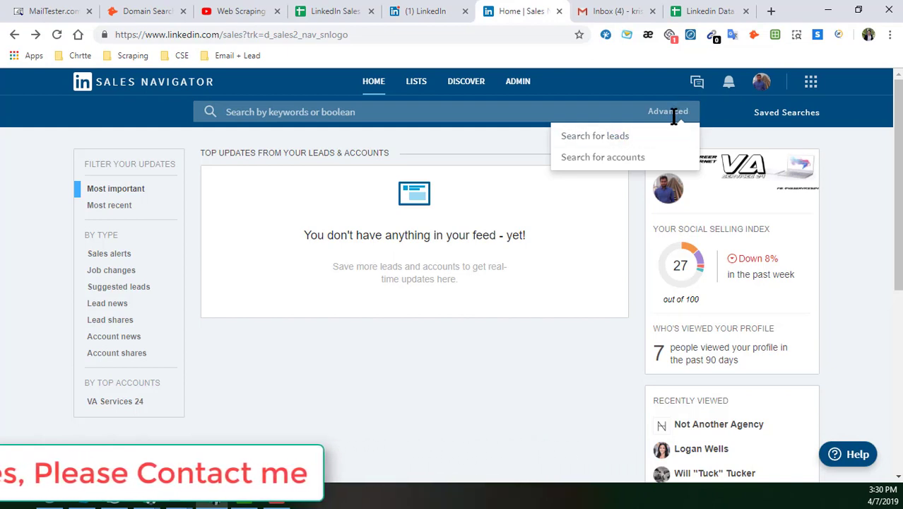
left_click(607, 144)
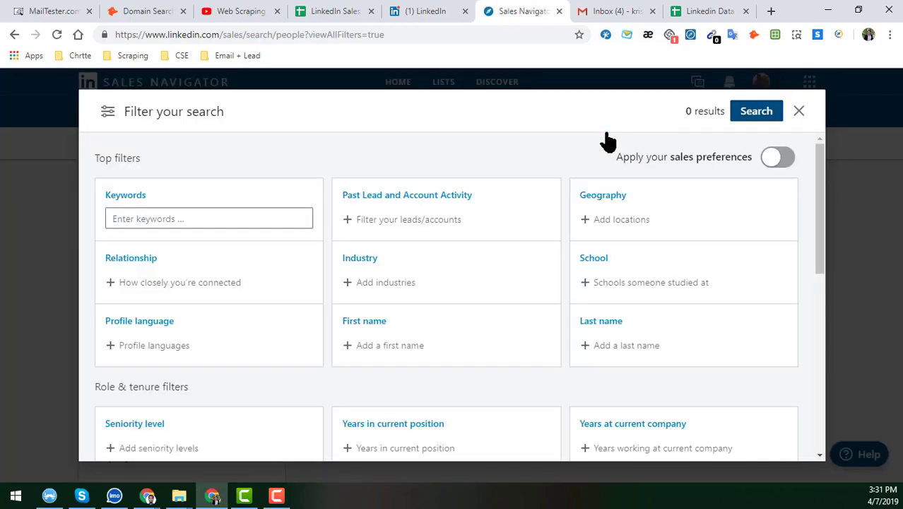
scroll(282, 198, "down", 2)
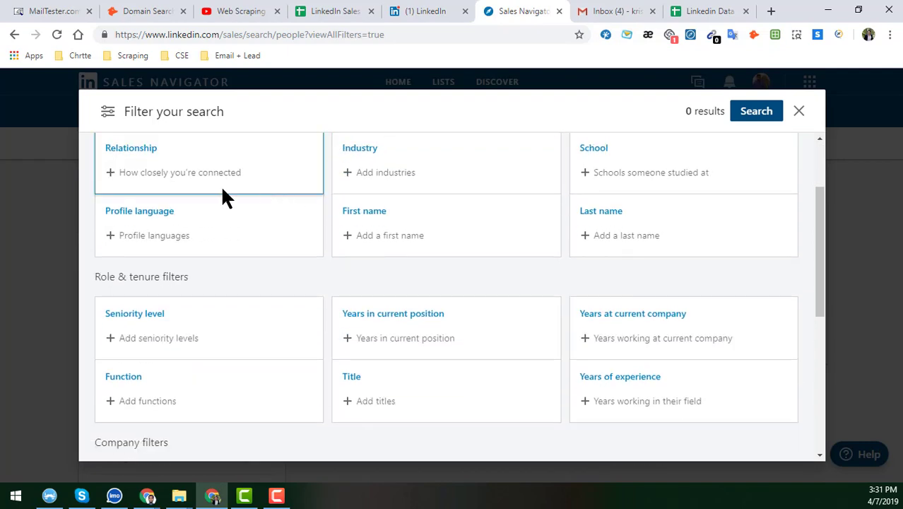
scroll(219, 185, "down", 5)
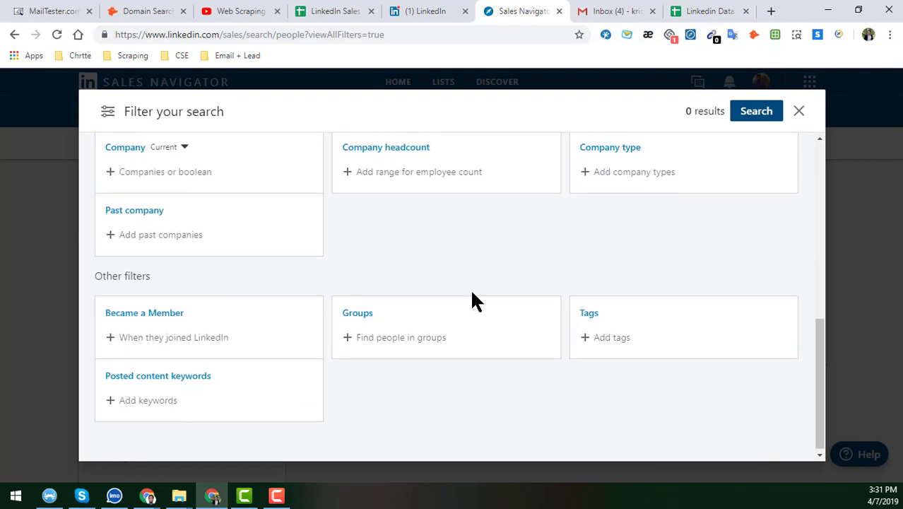
scroll(288, 319, "up", 7)
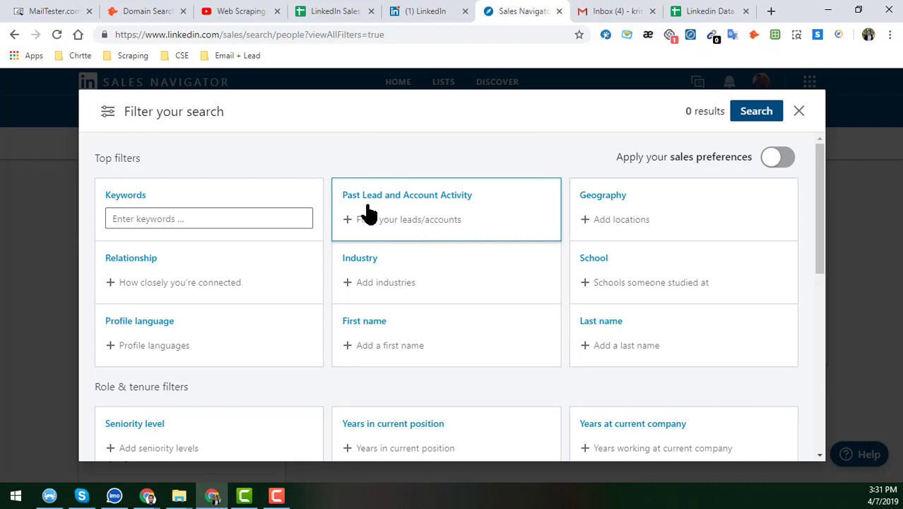
scroll(368, 212, "down", 2)
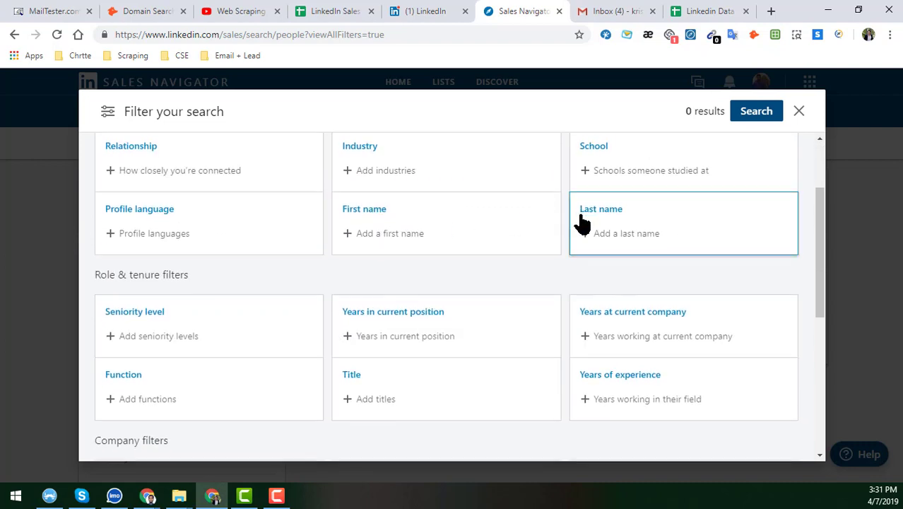
scroll(581, 221, "down", 5)
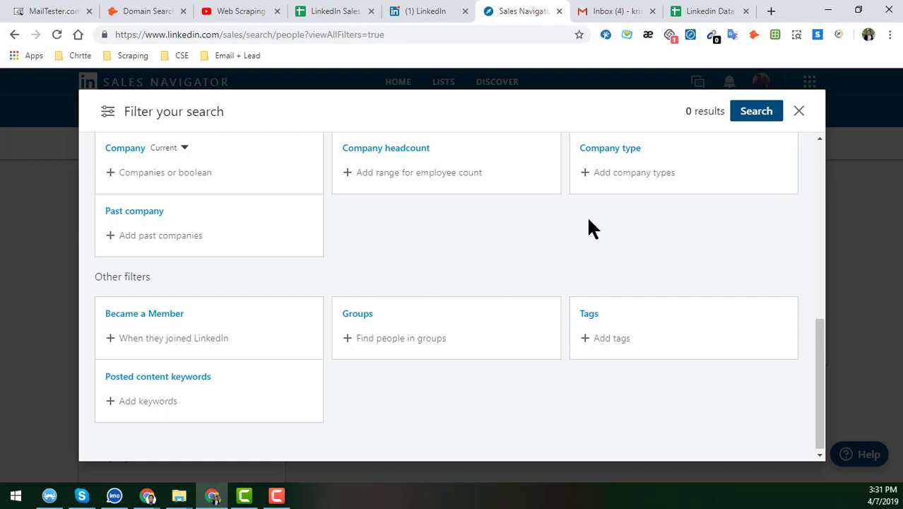
scroll(581, 228, "down", 1)
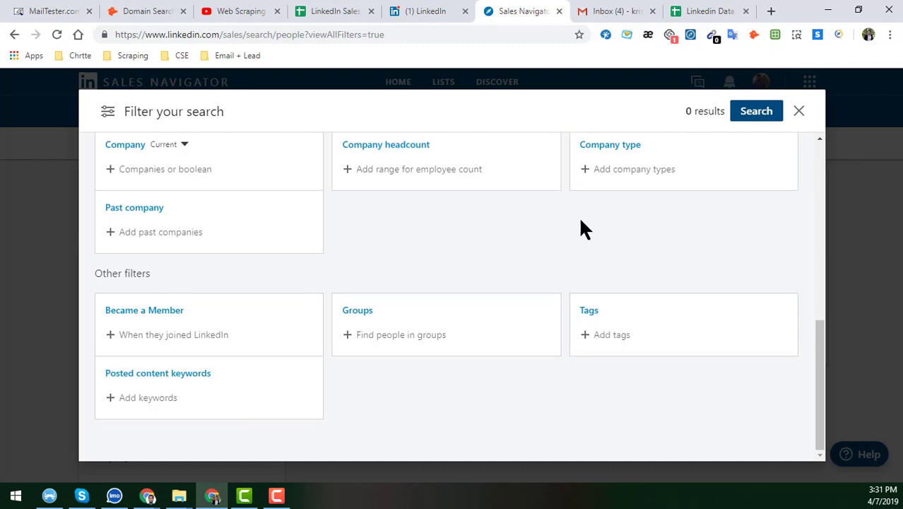
scroll(580, 227, "up", 10)
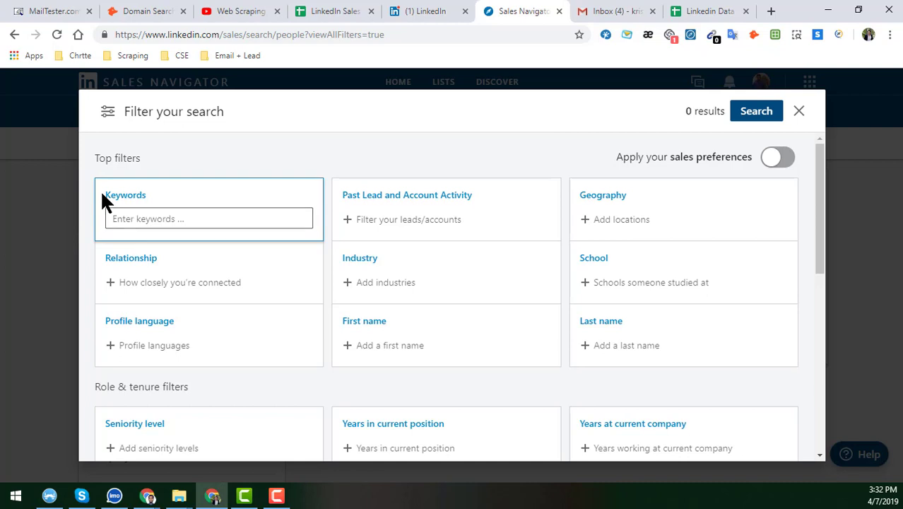
left_click(212, 219)
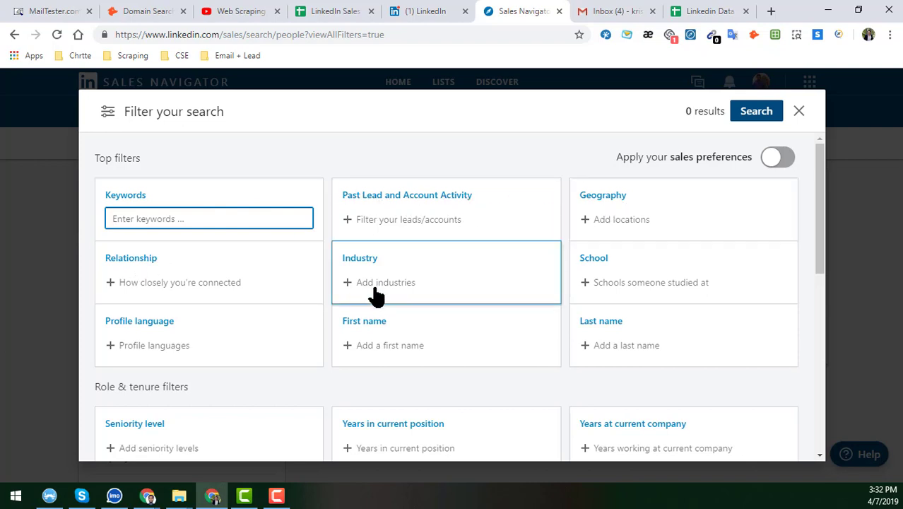
scroll(377, 297, "down", 8)
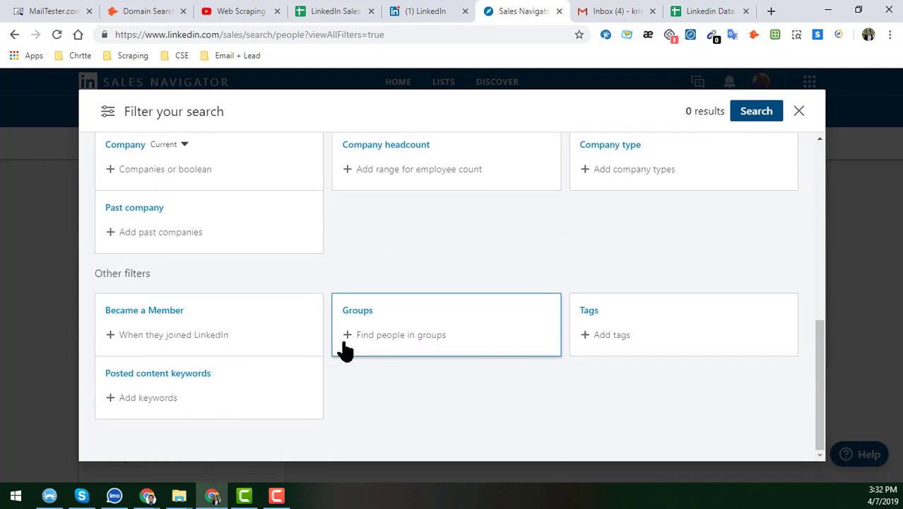
scroll(353, 349, "up", 8)
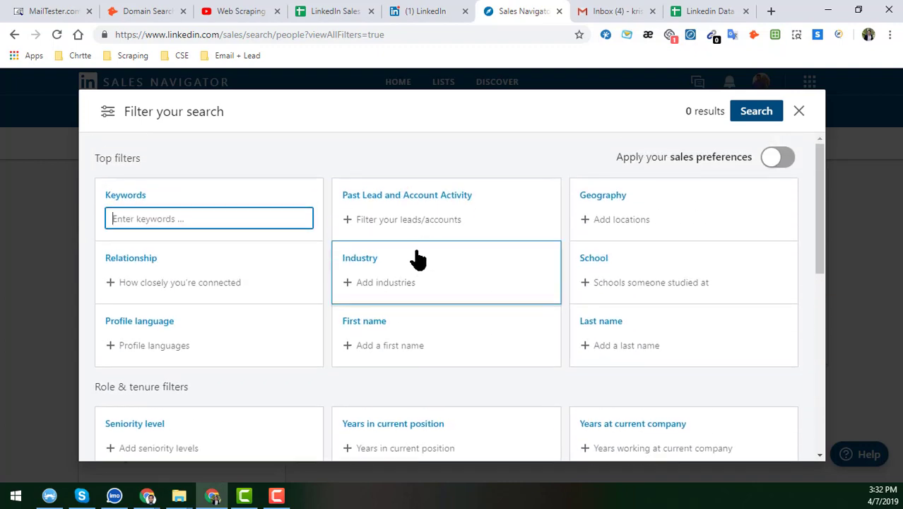
Step: Switch to the LinkedIn Sales Navigator A to Z - 1 spreadsheet and widen the Past Lead and Account Activity column
left_click(707, 11)
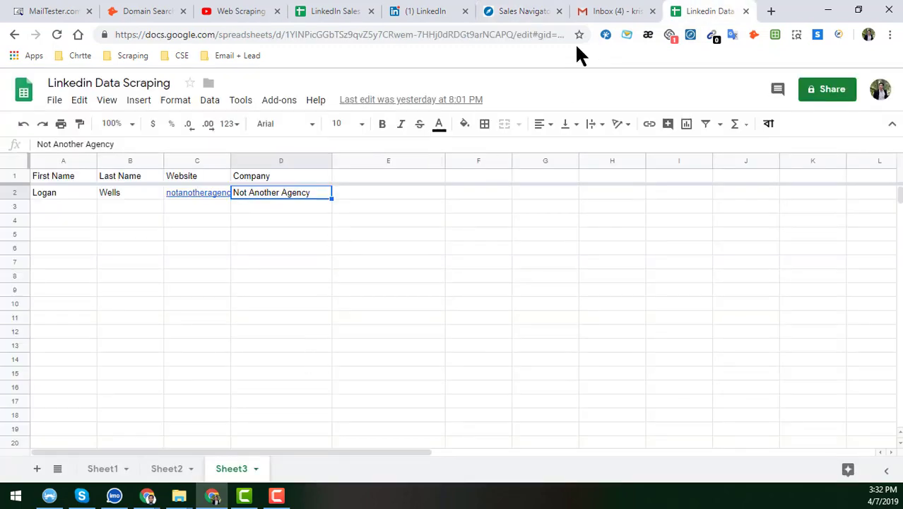
left_click(336, 12)
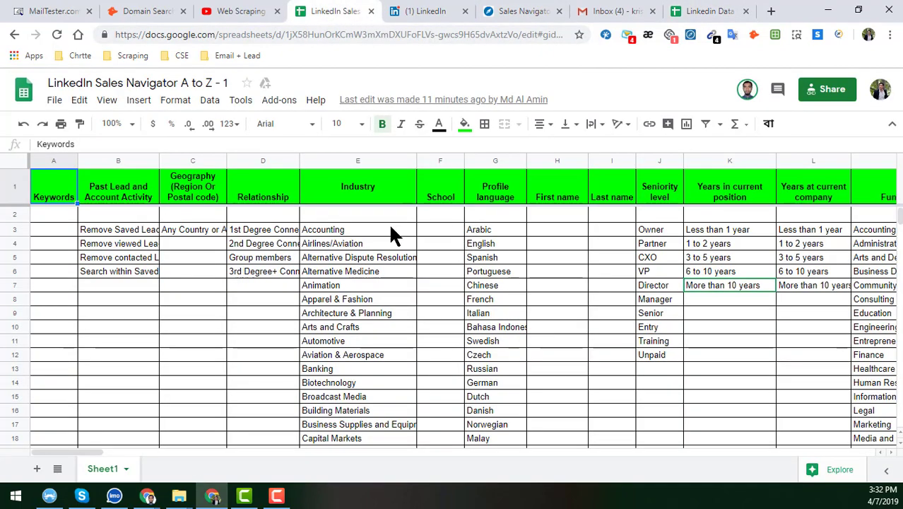
left_click(120, 193)
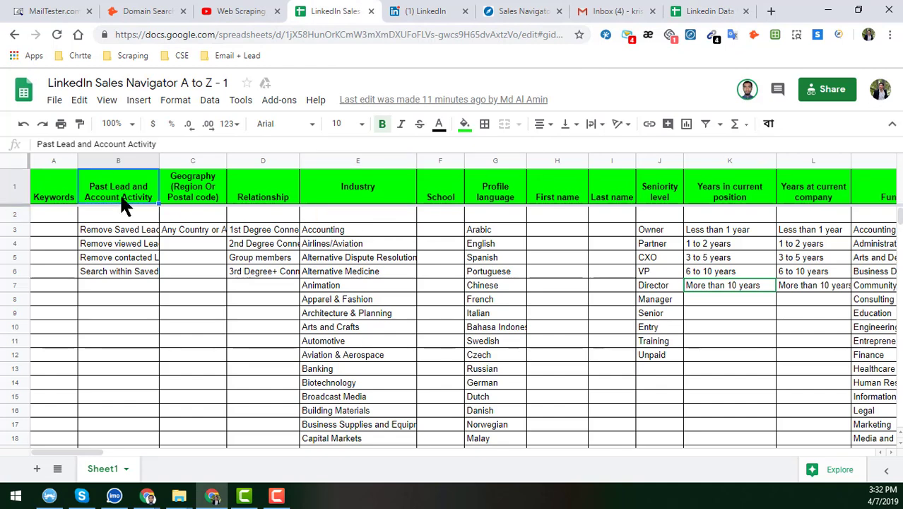
left_click(249, 227)
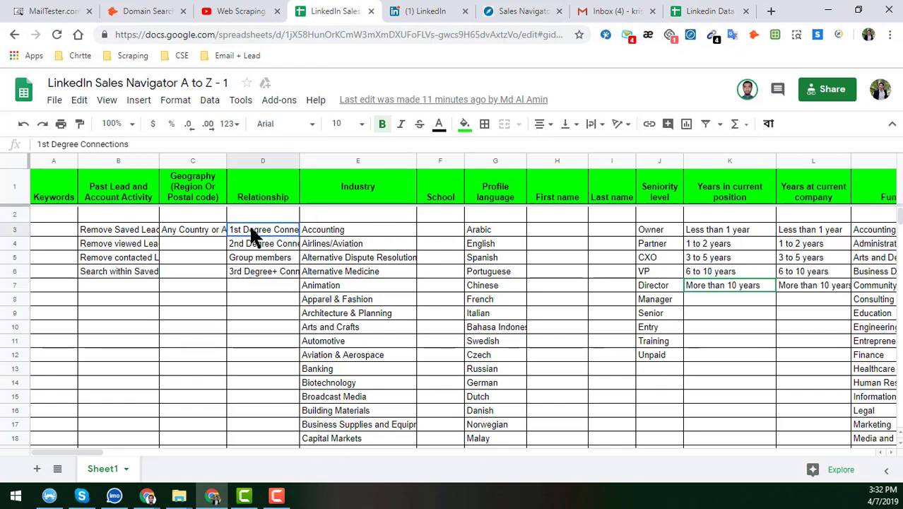
left_click(119, 227)
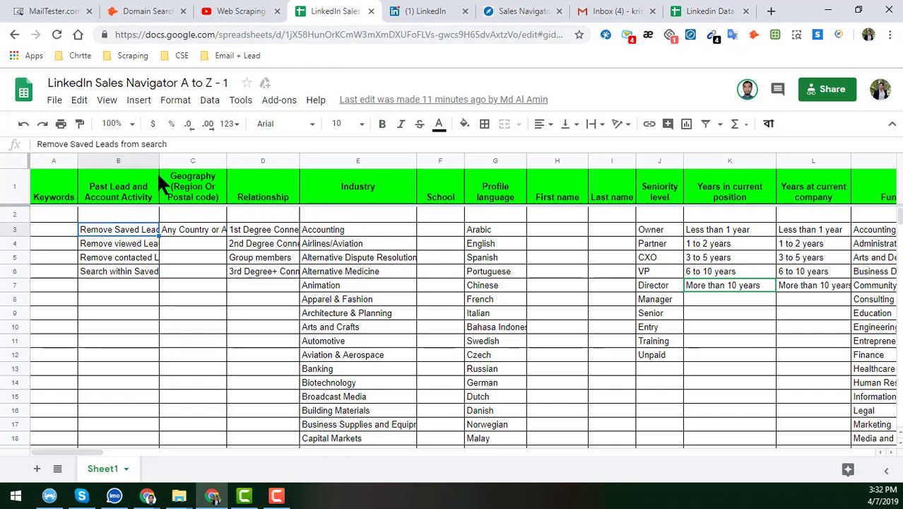
left_click_drag(157, 162, 190, 161)
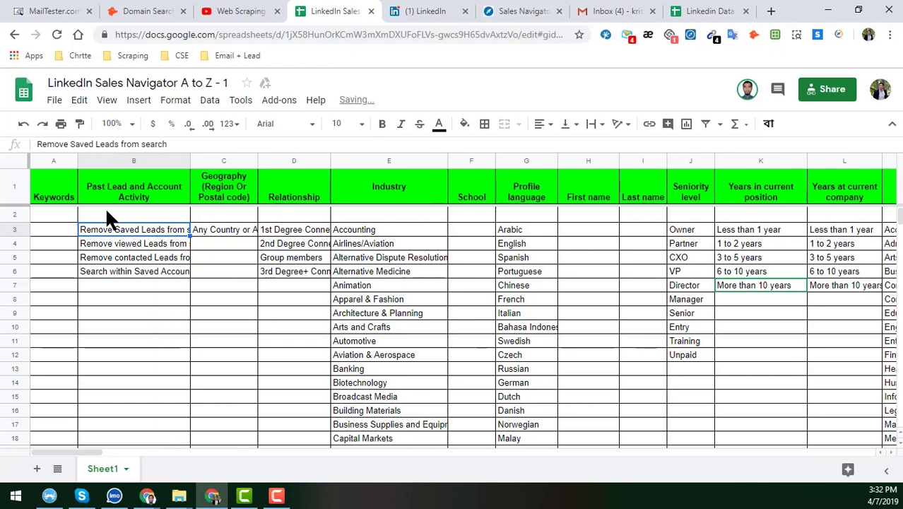
Step: Examine the listed filter options along row 3, from the Keywords column through Years at current company
left_click(53, 230)
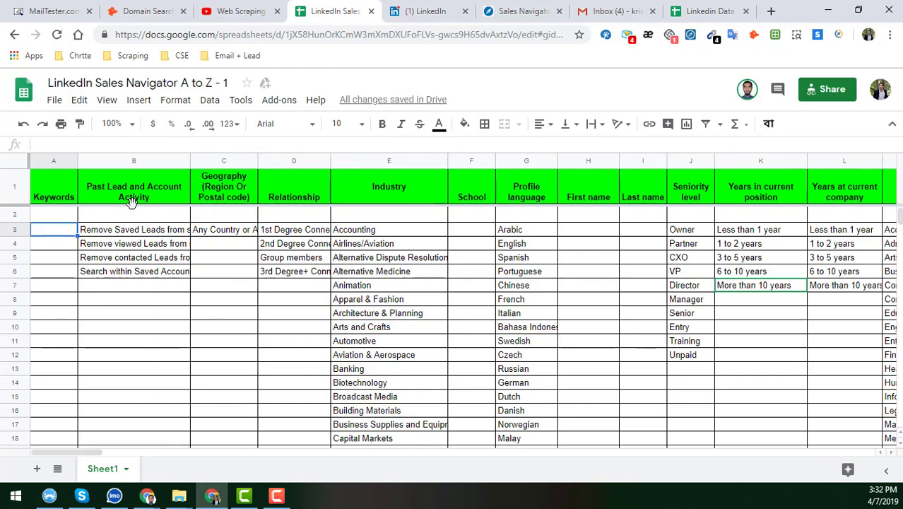
left_click(139, 233)
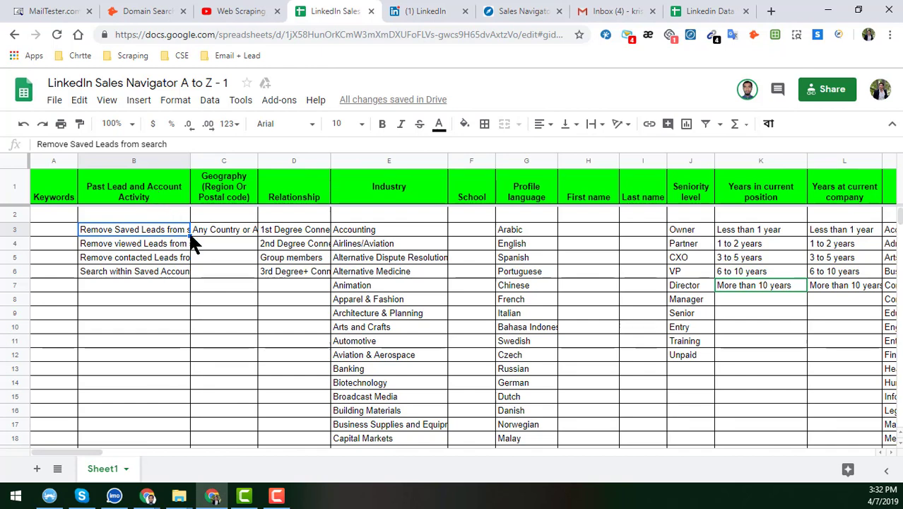
left_click(290, 234)
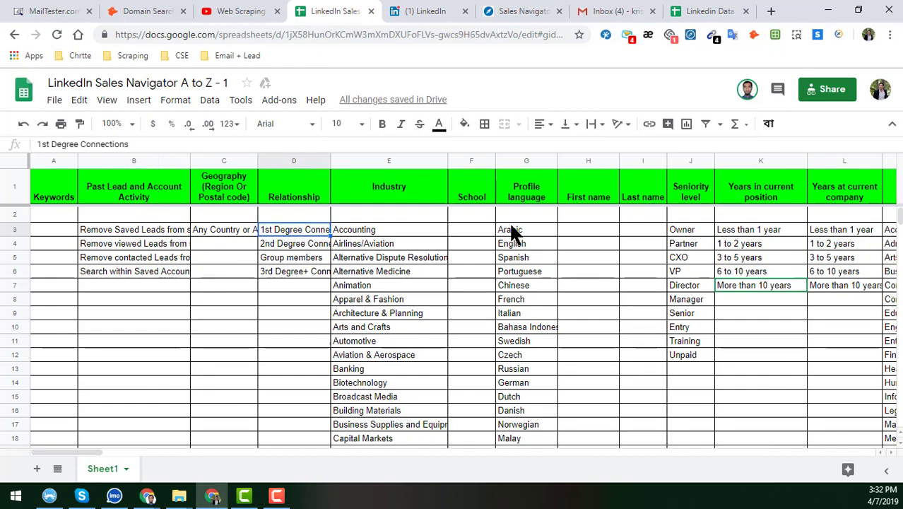
left_click(594, 245)
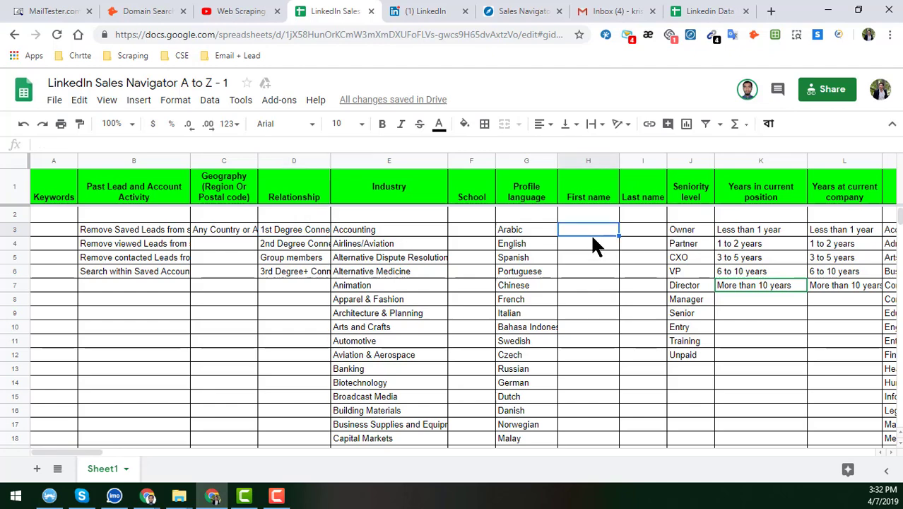
key("Tab")
key("Right")
key("Right")
key("Right")
key("Right")
key("Right")
key("Right")
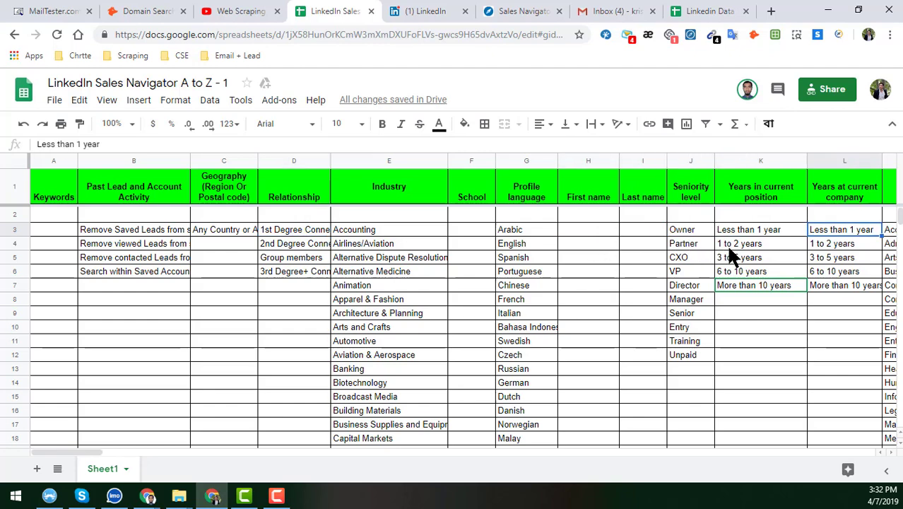
Step: Examine the Function, Title A to Z and Years of experience options along row 3 of the spreadsheet
key("Right")
key("Right")
key("Right")
key("Right")
key("Right")
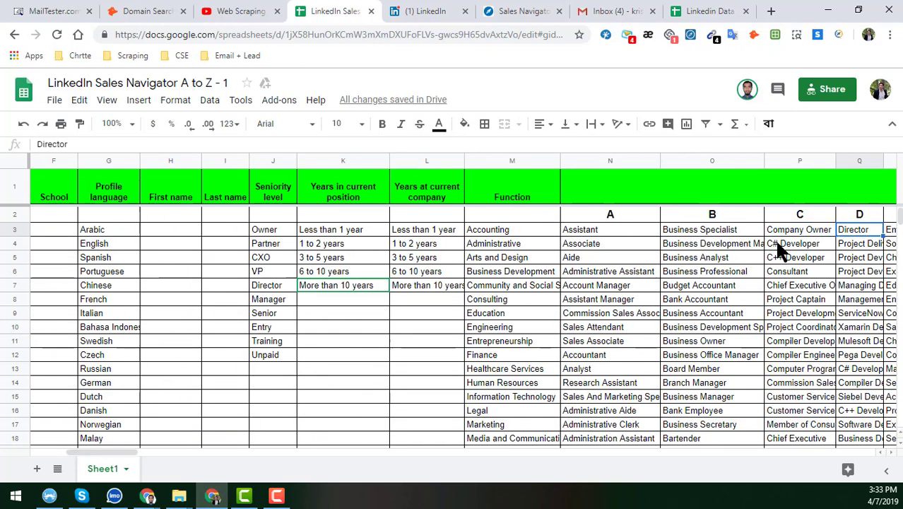
key("Right")
key("Right")
key("Right")
key("Right")
key("Right")
key("Right")
key("Right")
key("Right")
key("Right")
key("Right")
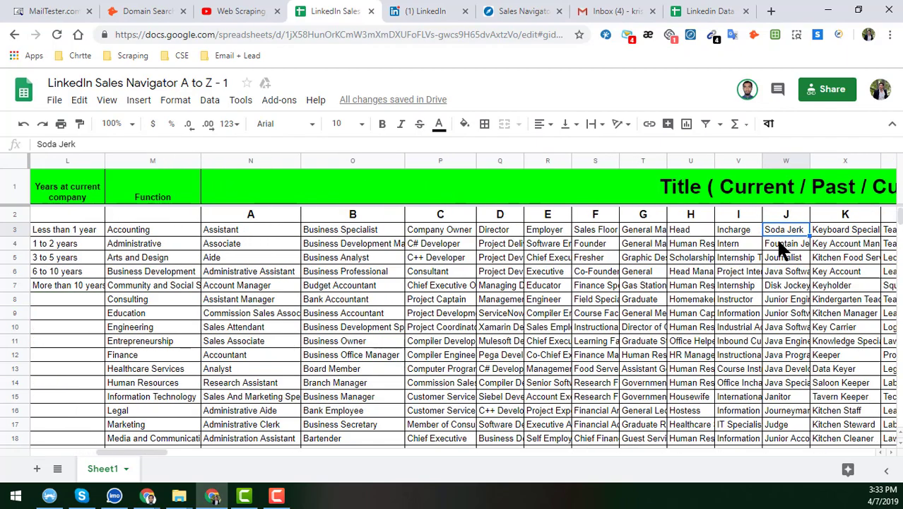
key("Right")
key("Right")
key("Right")
key("Right")
key("Right")
key("Right")
key("Right")
key("Right")
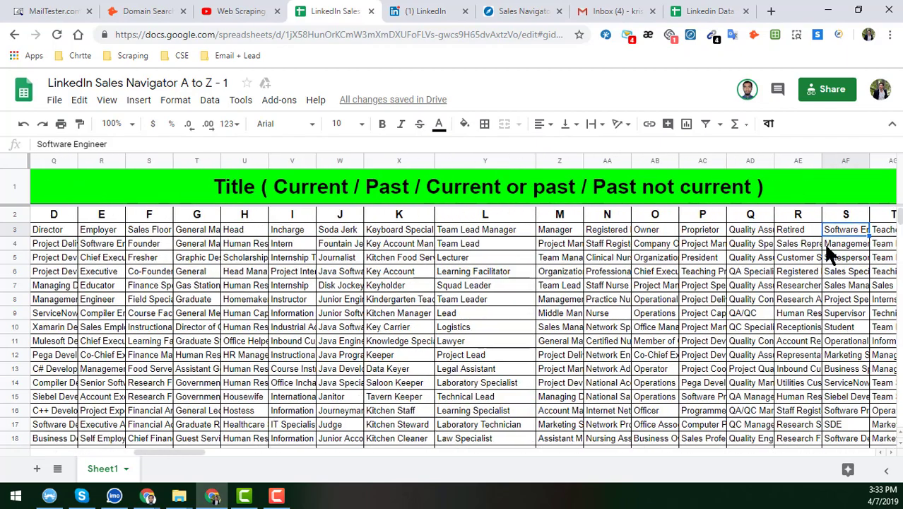
key("Right")
key("Right")
key("Right")
key("Right")
key("Right")
key("Right")
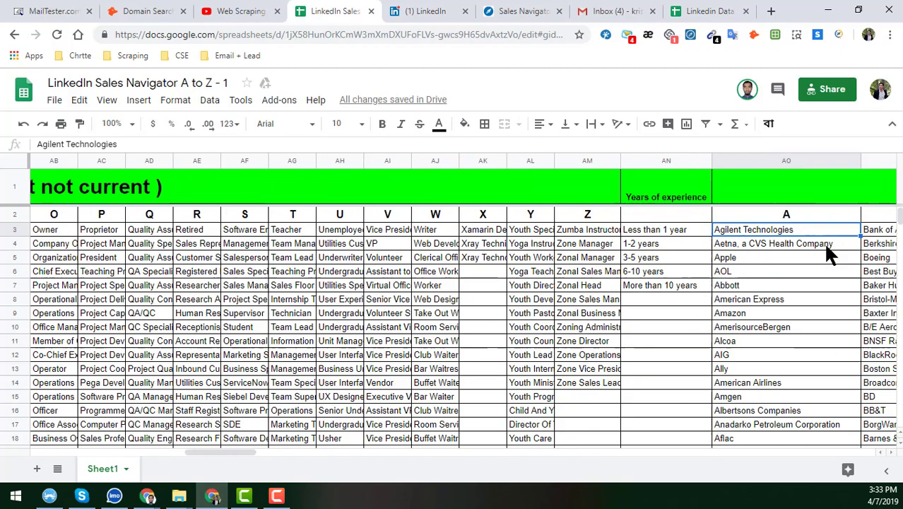
Step: Examine the Company A to Z options along row 3, continuing through the Company headcount, Company type, Past company and Became a Member columns
key("Right")
key("Right")
key("Right")
key("Right")
key("Right")
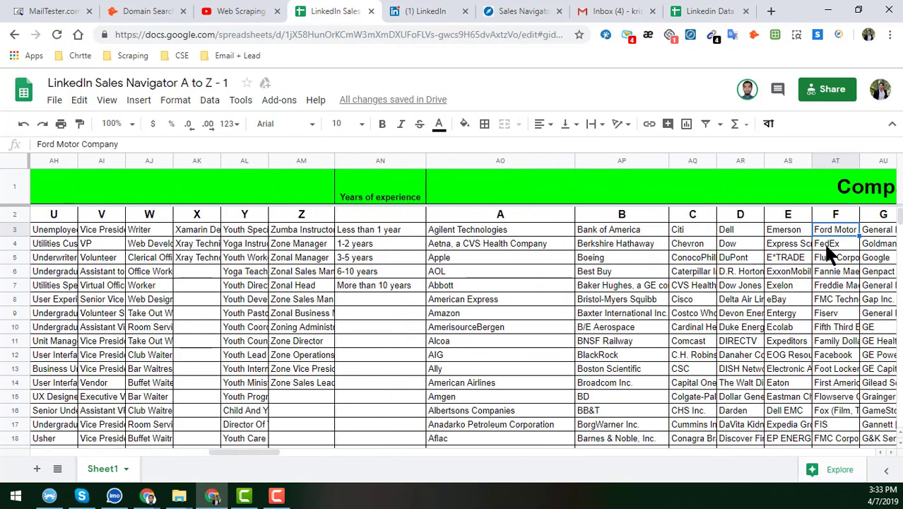
key("Right")
key("Right")
key("Right")
key("Right")
key("Right")
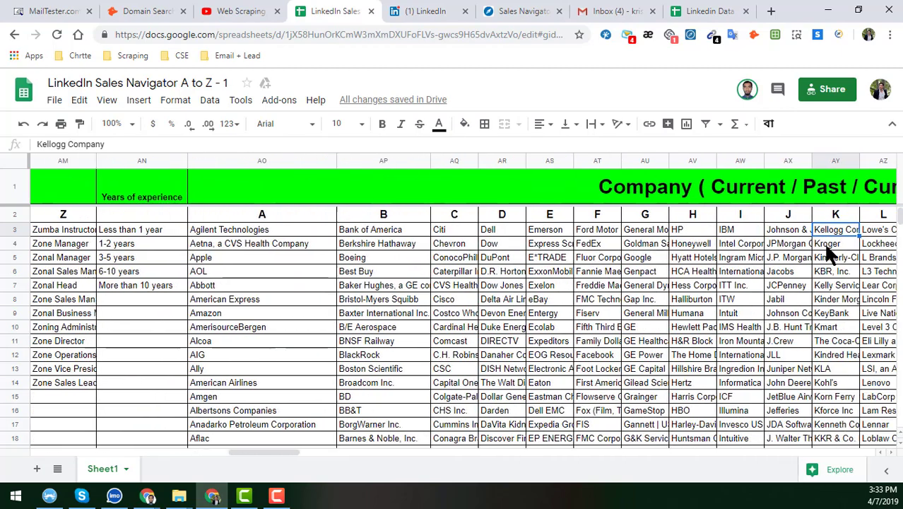
key("Right")
key("Right")
key("Right")
key("Right")
key("Right")
key("Right")
key("Right")
key("Right")
key("Right")
key("Right")
key("Right")
key("Right")
key("Right")
key("Right")
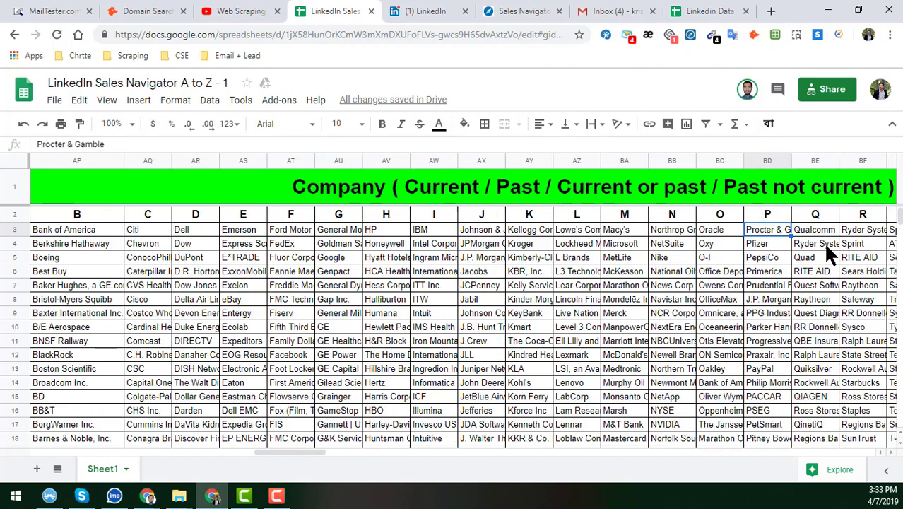
key("Right")
key("Right")
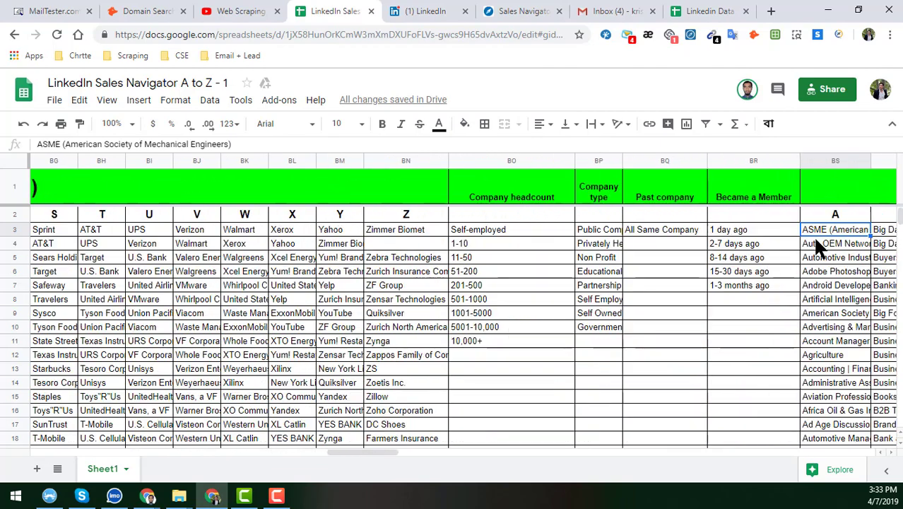
left_click(468, 227)
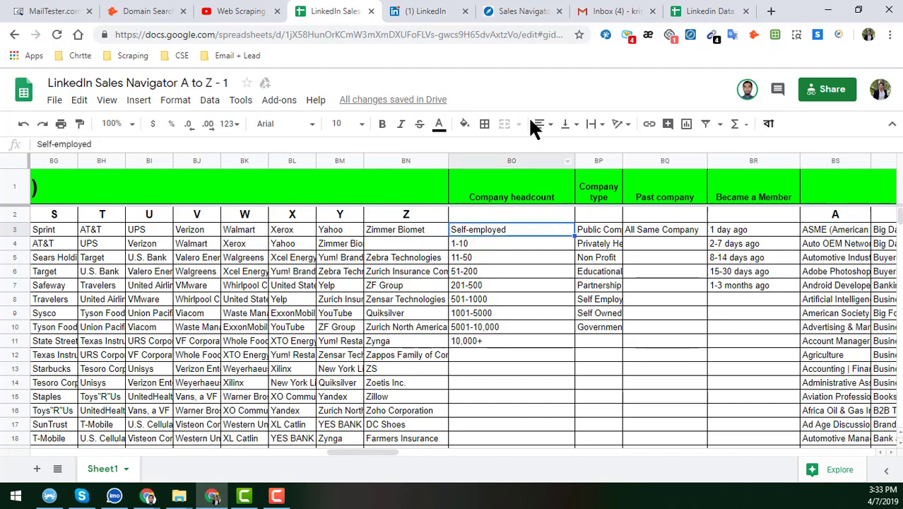
Step: Switch to the Sales Navigator lead filter form and enter "digital agency" as the search keywords
left_click(438, 15)
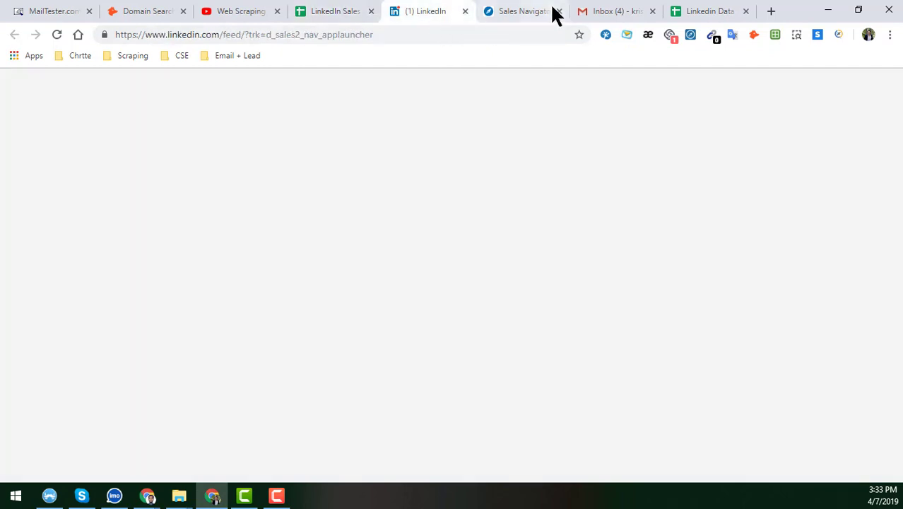
left_click(526, 12)
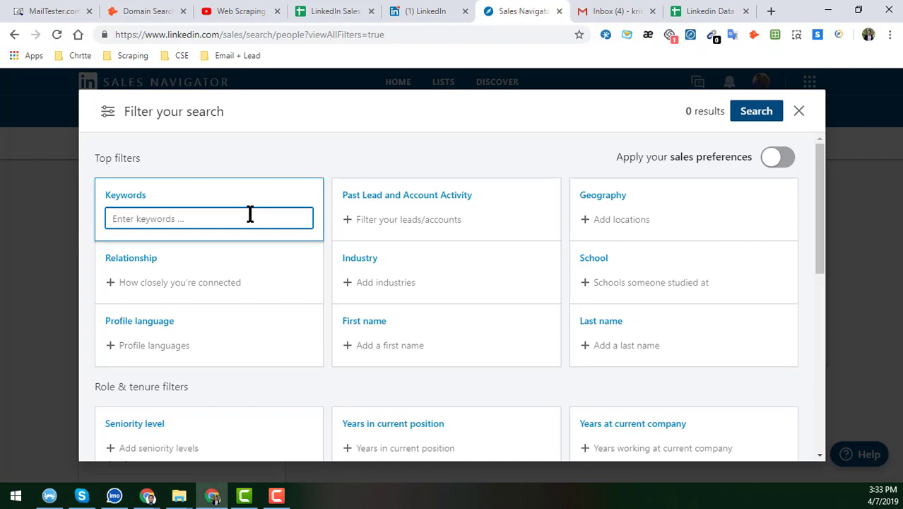
type("di")
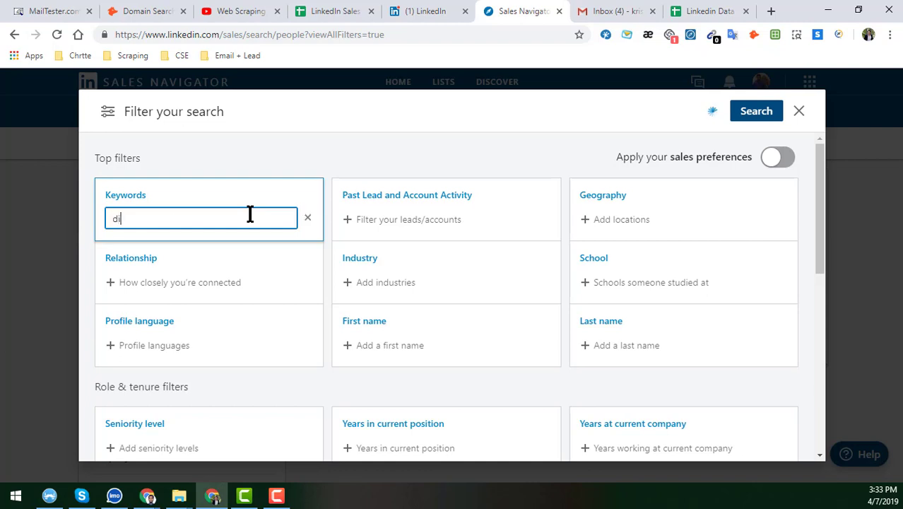
type("gital")
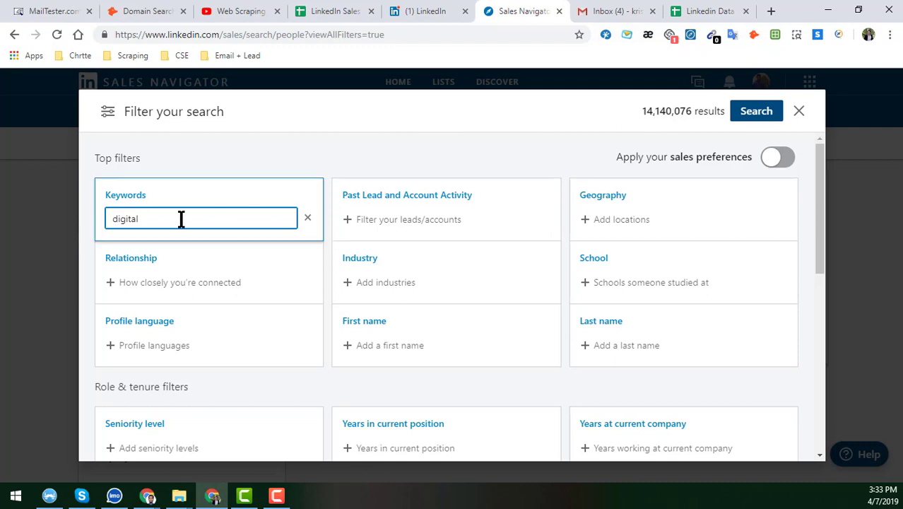
type("agency")
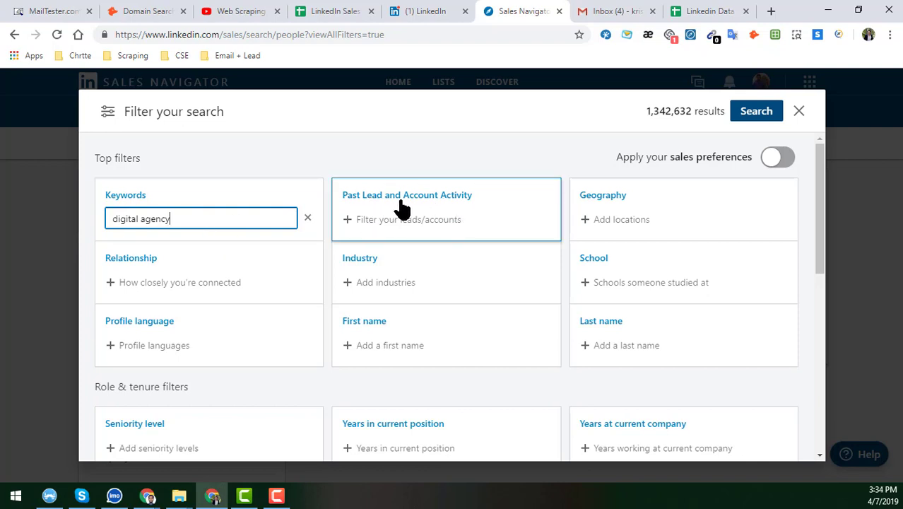
Step: Examine the options offered by the Past Lead and Account Activity filter
left_click(436, 222)
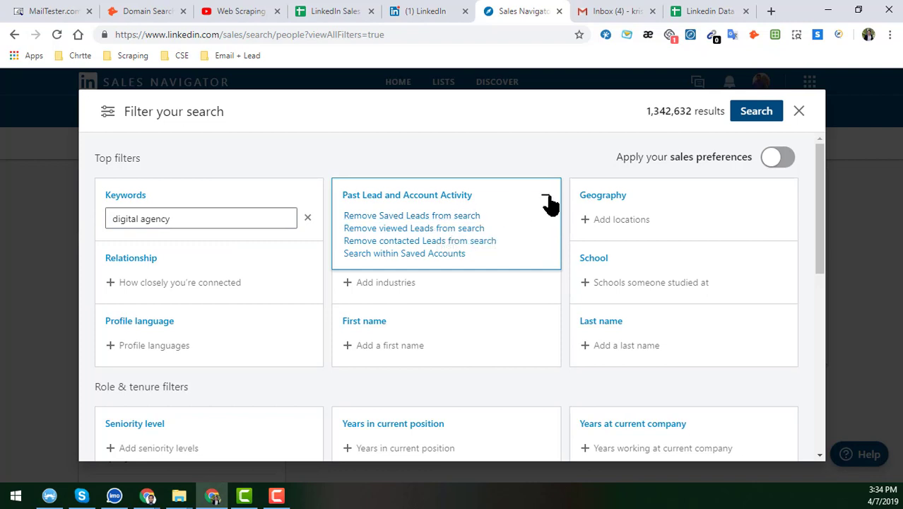
left_click(547, 200)
left_click(351, 227)
Step: Return to the start of row 3 in the LinkedIn Sales Navigator A to Z - 1 spreadsheet and widen the Past Lead and Account Activity column to fit its options
left_click(348, 12)
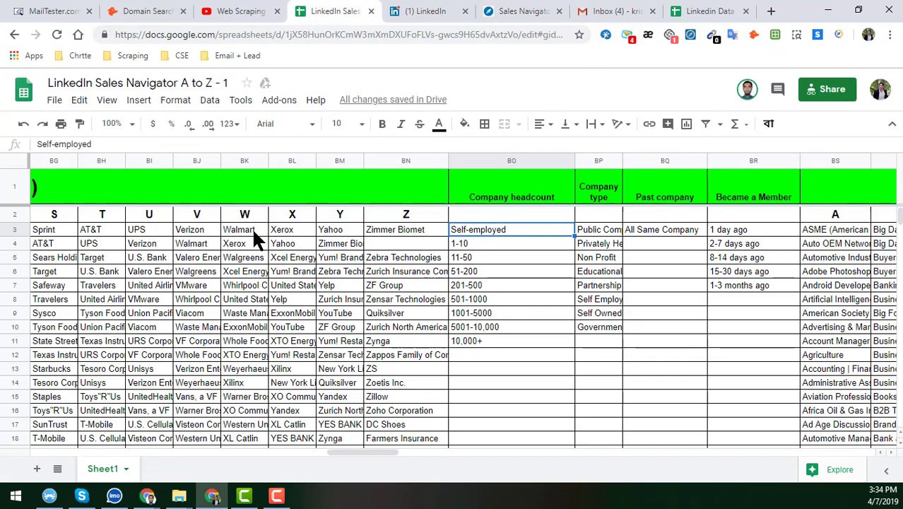
left_click(253, 231)
key("Home")
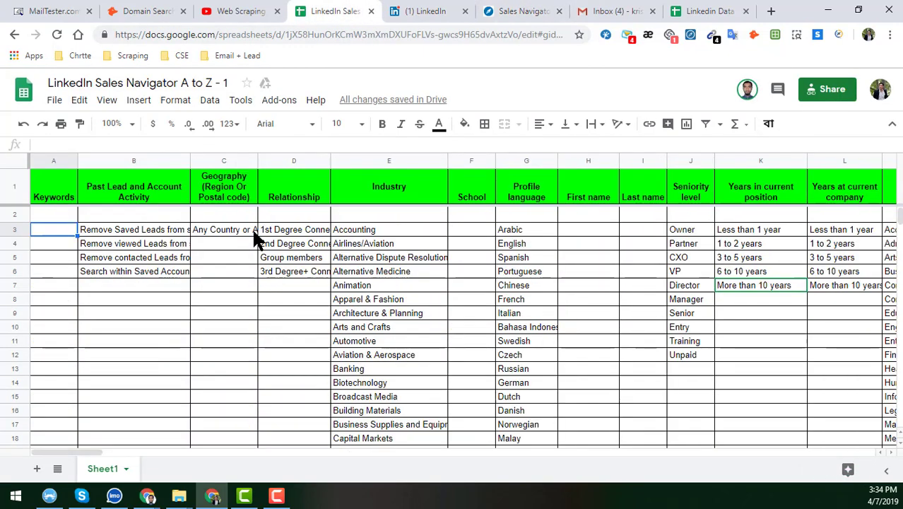
left_click(152, 227)
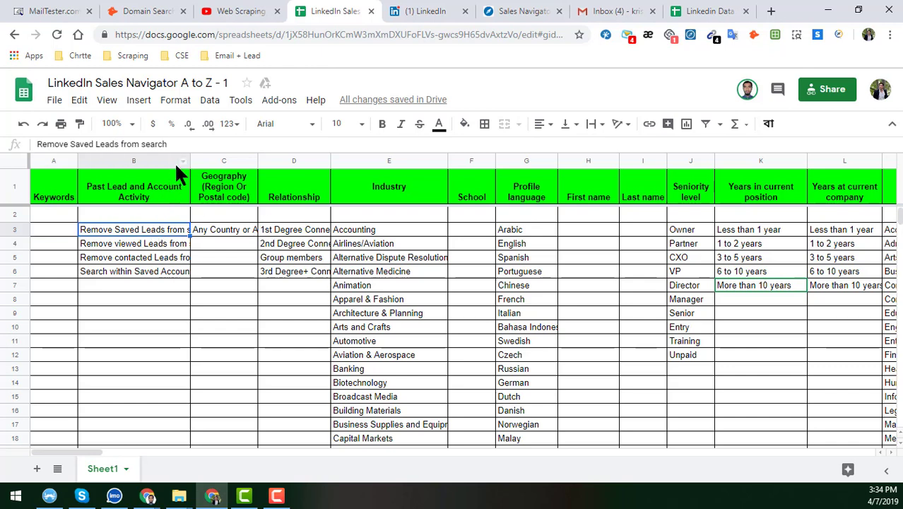
left_click_drag(189, 167, 256, 171)
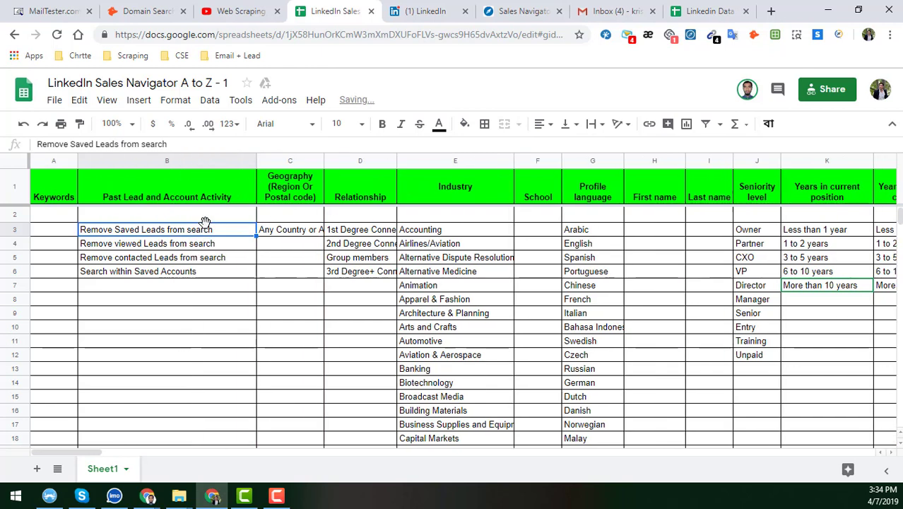
left_click(203, 274)
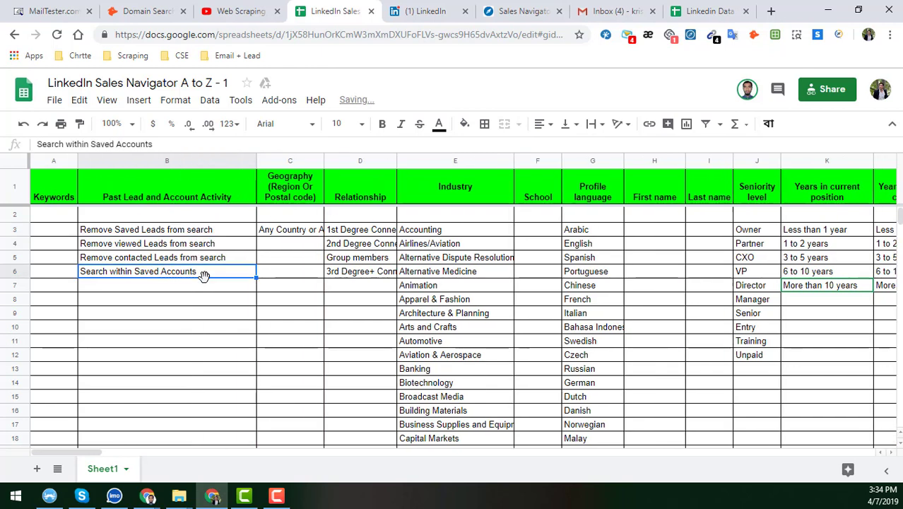
Step: Close the LinkedIn feed page, return to the Sales Navigator filter form and collapse the Past Lead and Account Activity filter
left_click(456, 14)
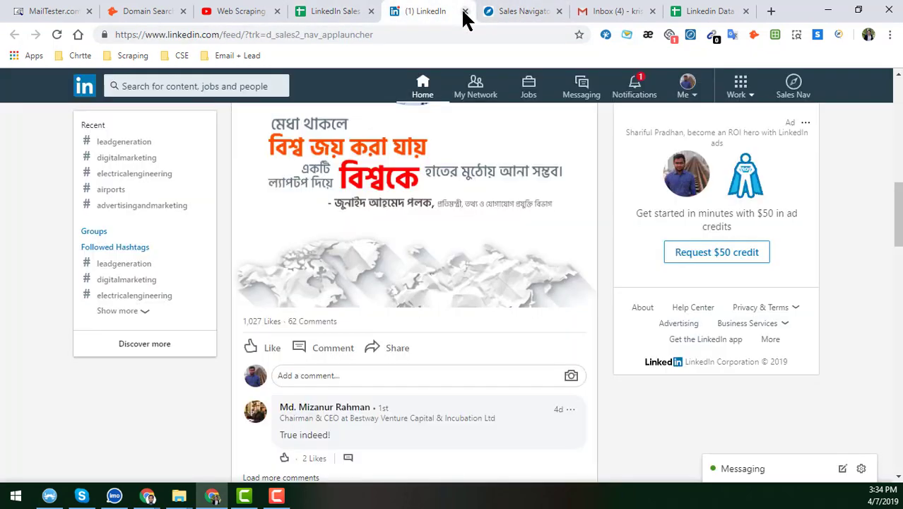
left_click(464, 12)
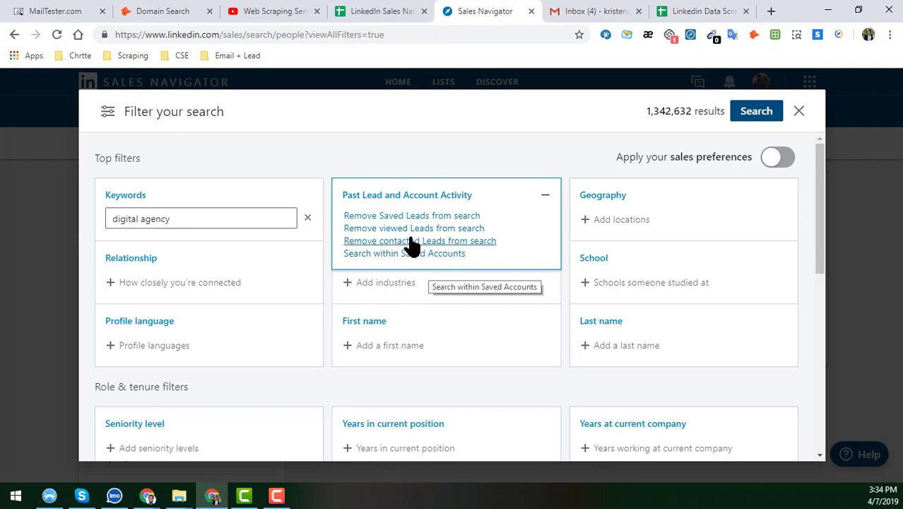
left_click(544, 197)
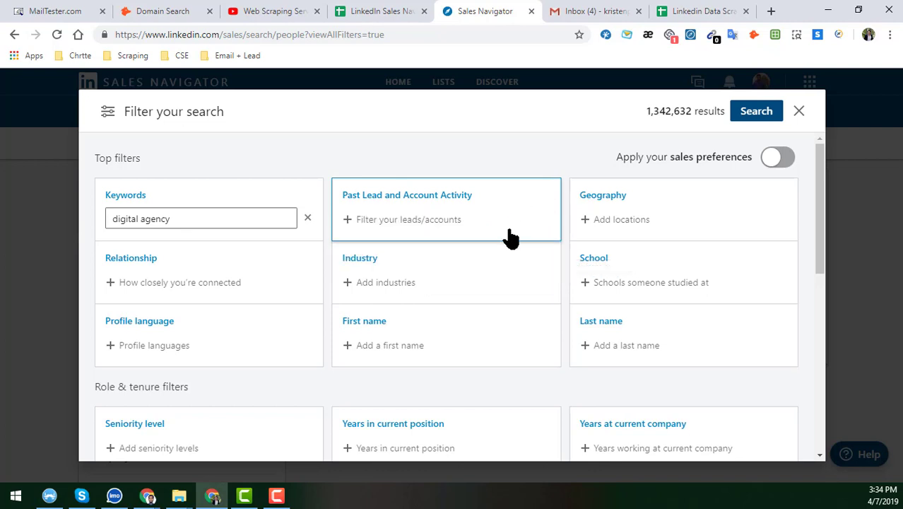
Step: Filter the leads' geography by region, searching for "united" and including United States
left_click(634, 230)
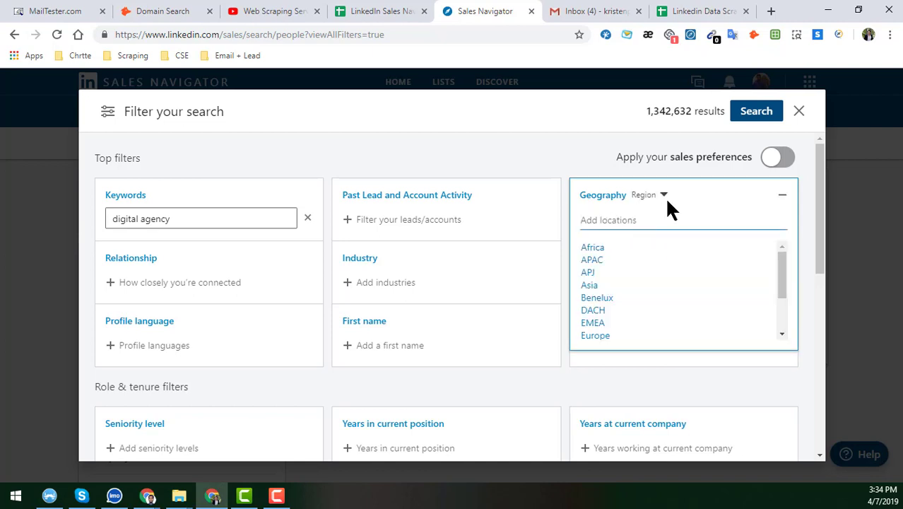
left_click(663, 201)
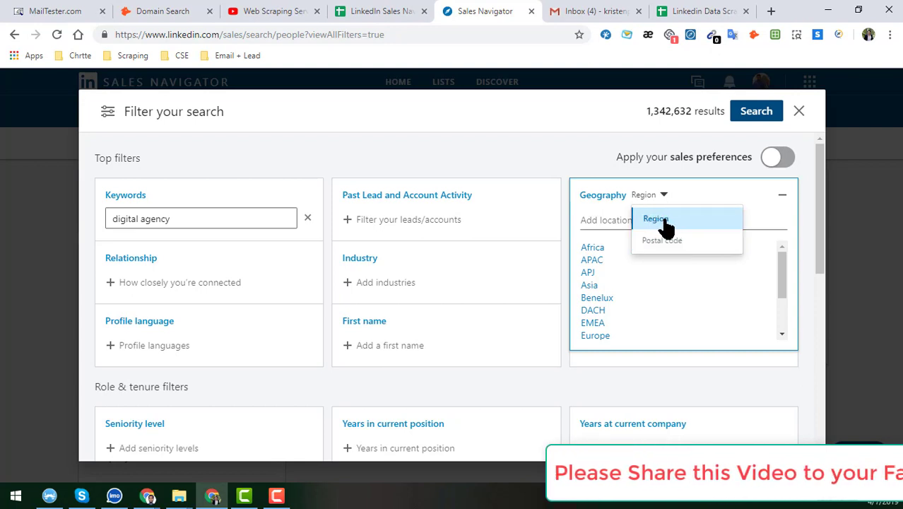
left_click(613, 219)
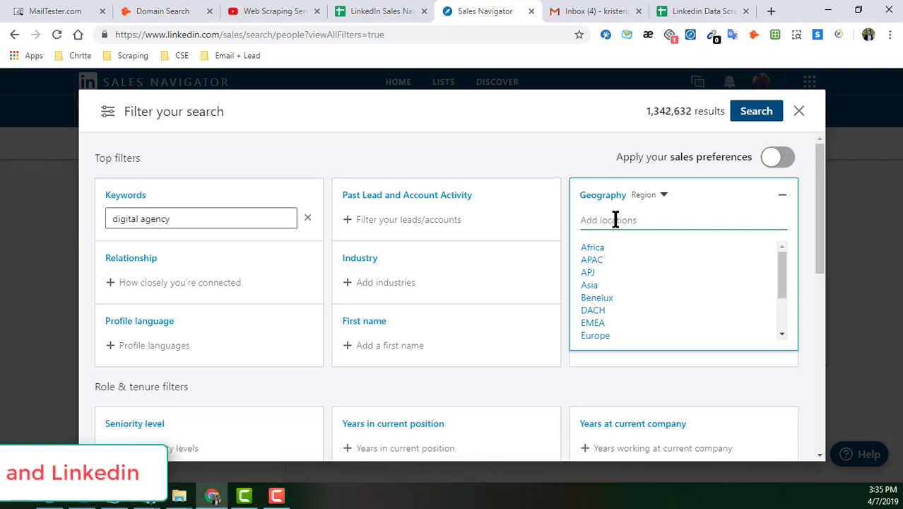
type("united")
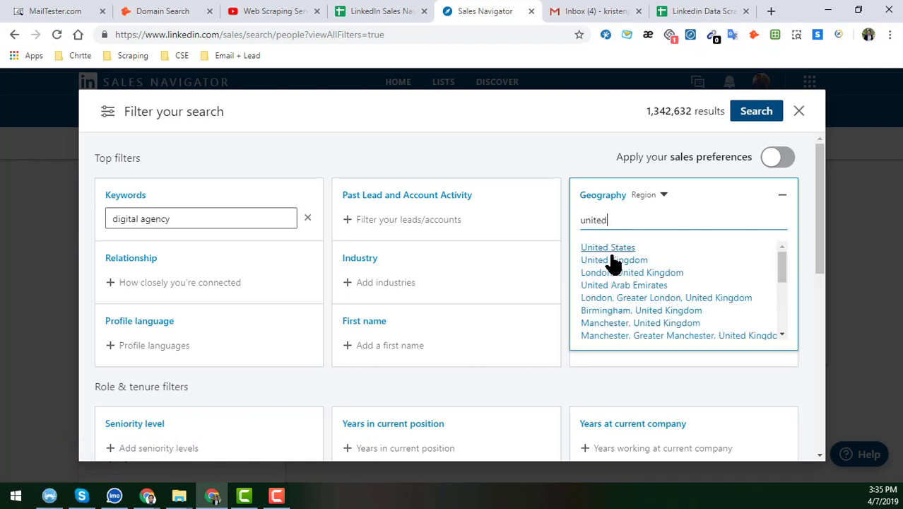
scroll(632, 278, "down", 2)
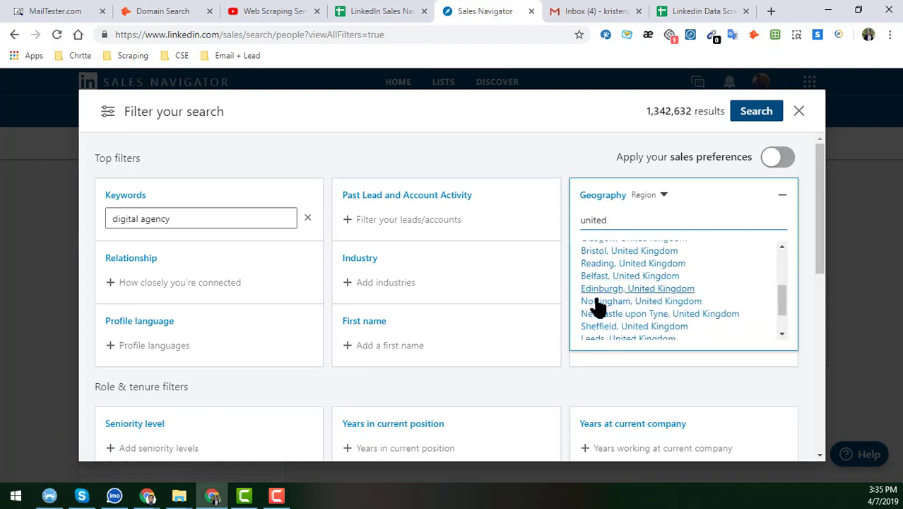
scroll(637, 311, "down", 1)
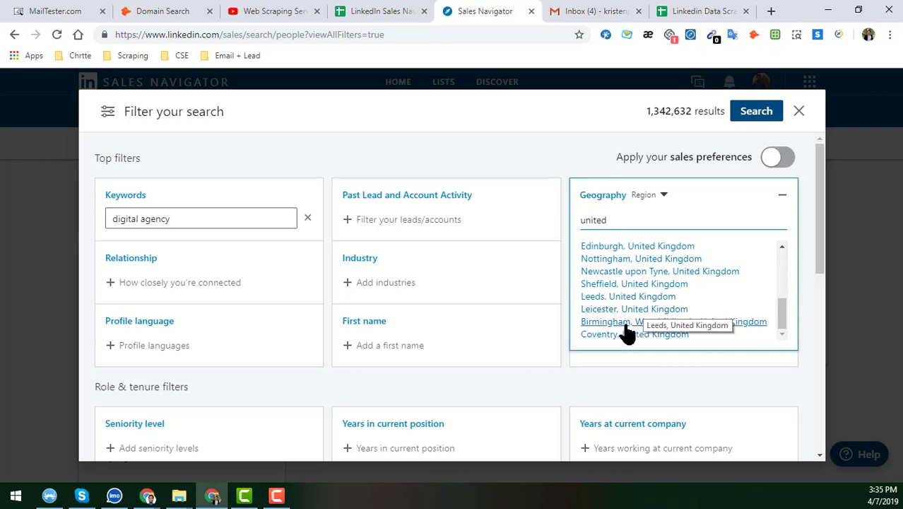
scroll(622, 308, "up", 4)
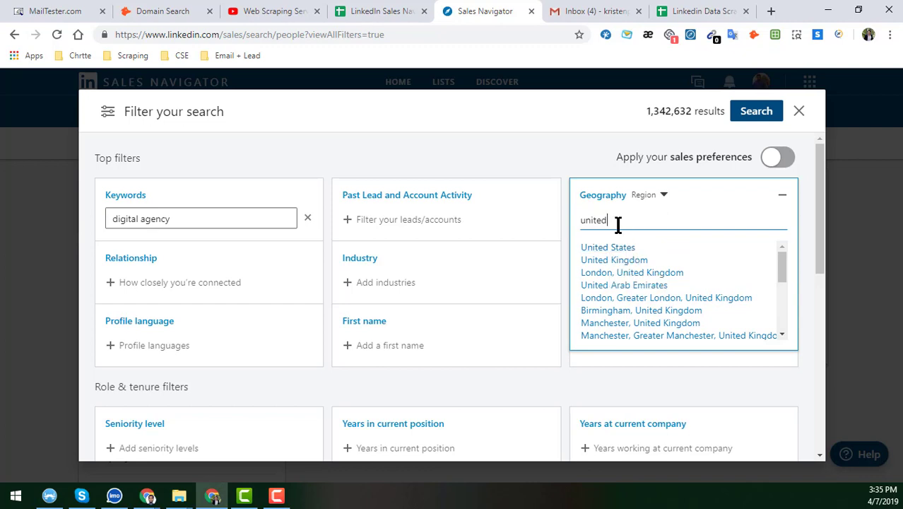
left_click(593, 252)
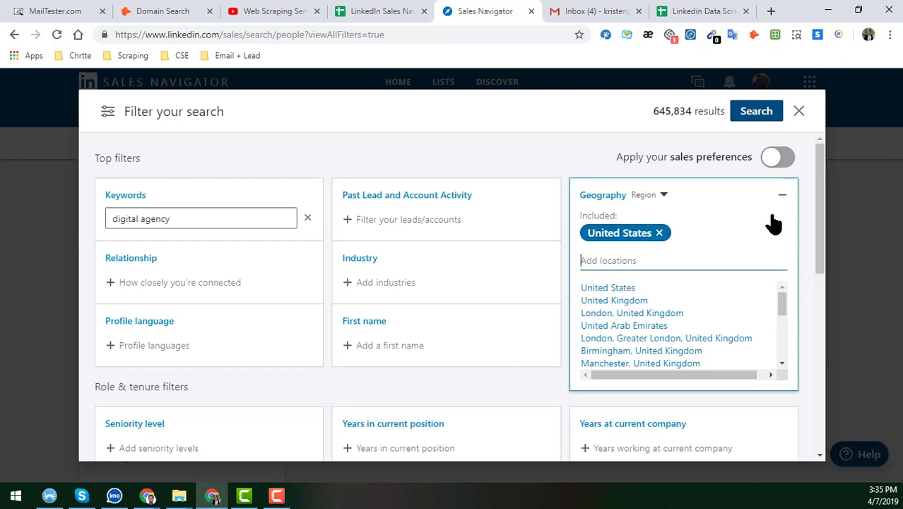
left_click(811, 218)
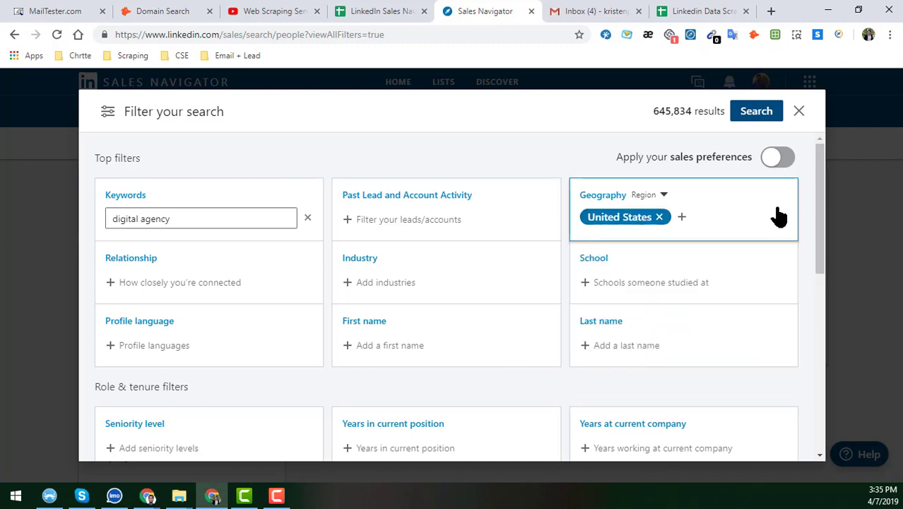
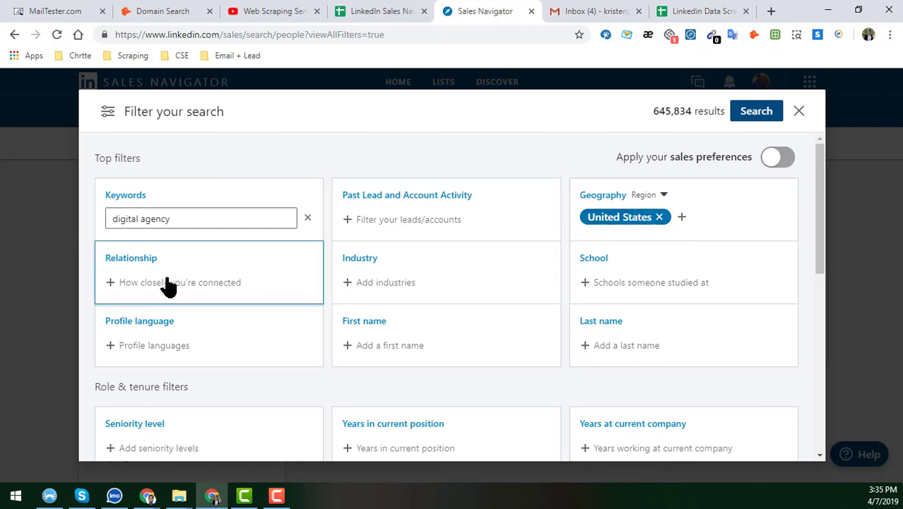
Step: Compare the Relationship filter's options with the spreadsheet's Relationship column, from 1st Degree to 3rd Degree+ Connections, and collapse the filter
left_click(184, 289)
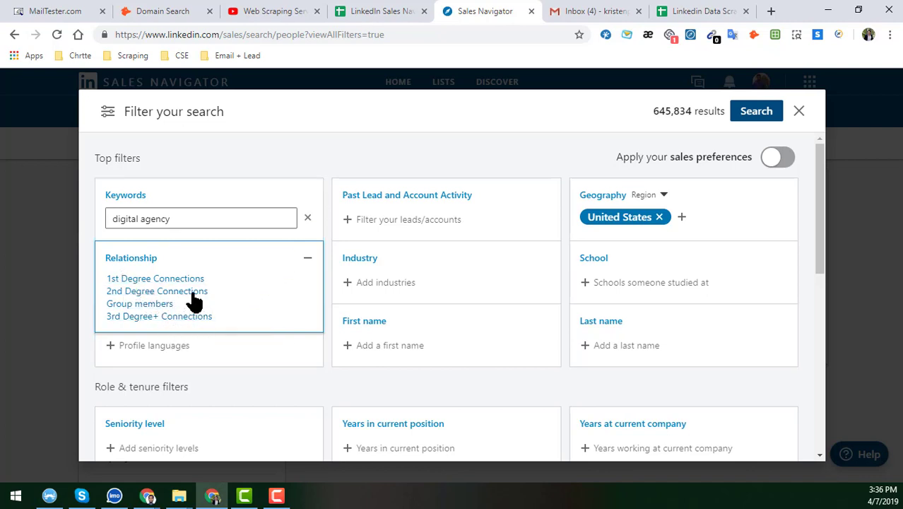
left_click(386, 10)
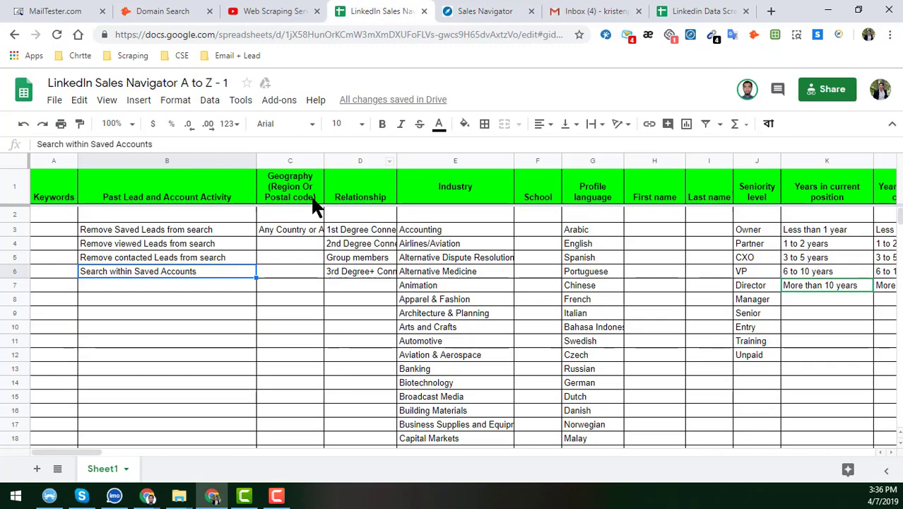
left_click(356, 231)
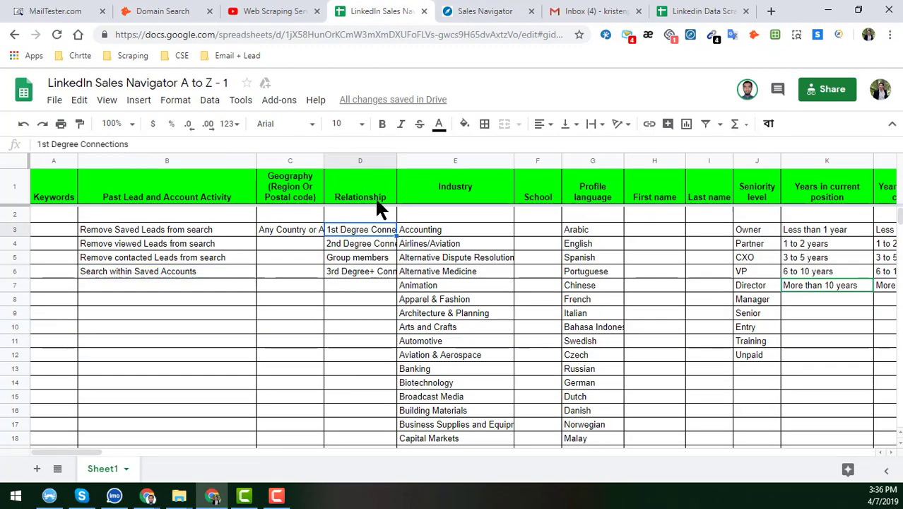
left_click(371, 271)
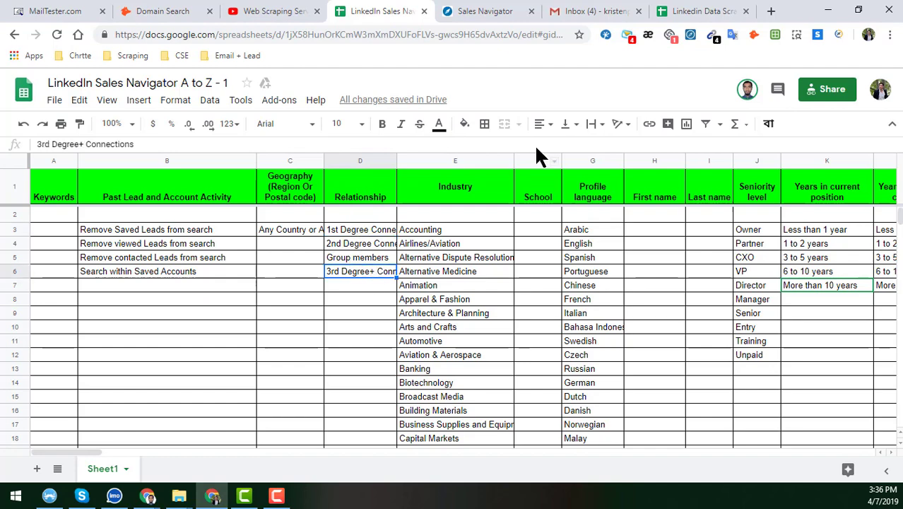
left_click(480, 10)
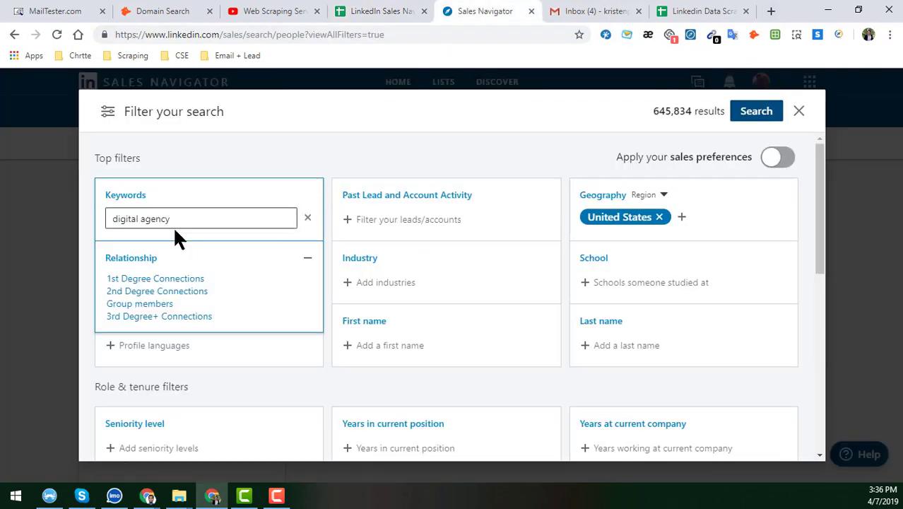
left_click(308, 264)
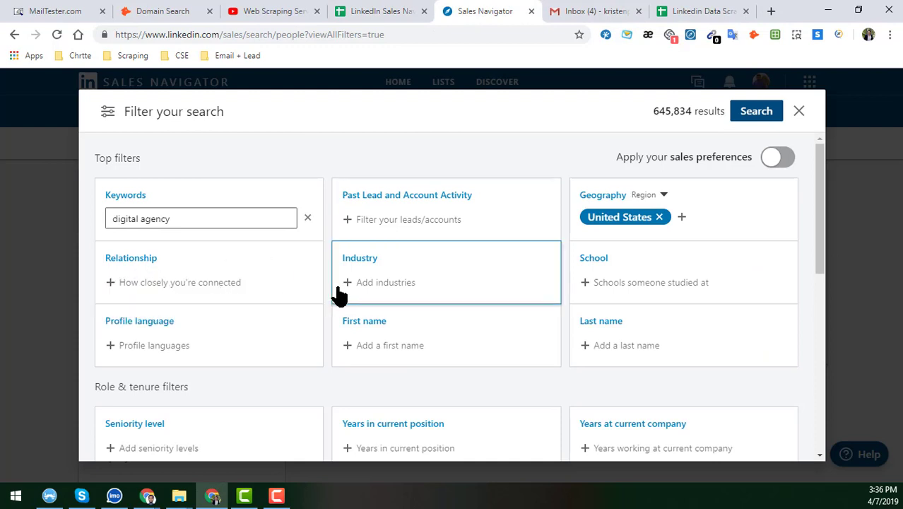
Step: Expand the Industry filter and compare its options with the spreadsheet's Industry column
left_click(387, 286)
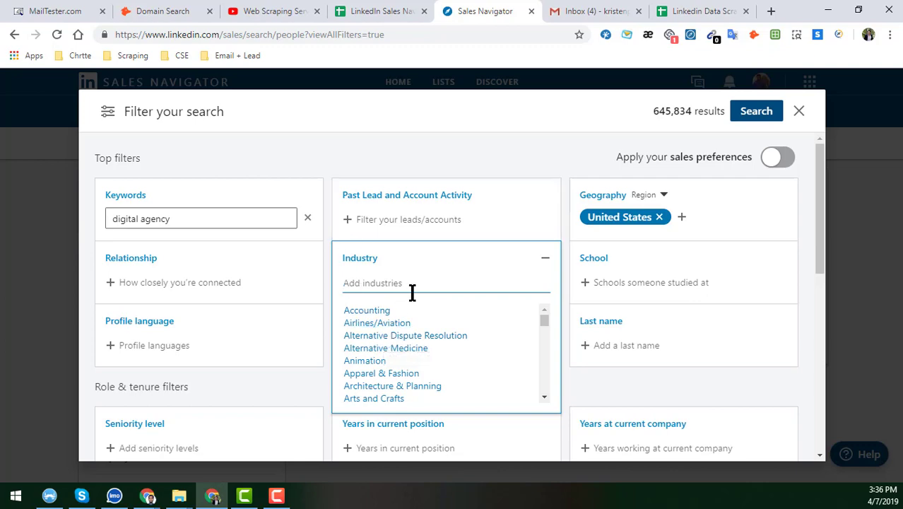
left_click(383, 11)
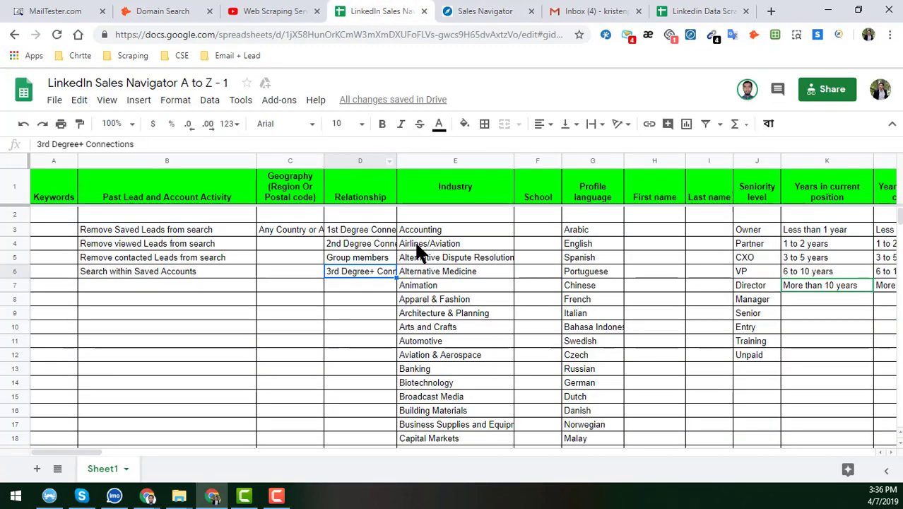
left_click(439, 233)
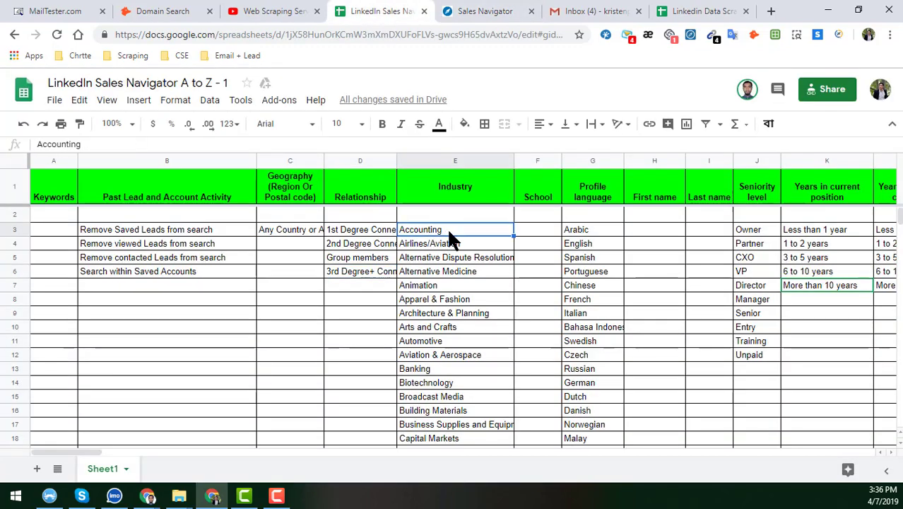
key("Right")
key("Right")
key("Right")
key("Right")
key("Right")
key("Right")
key("Right")
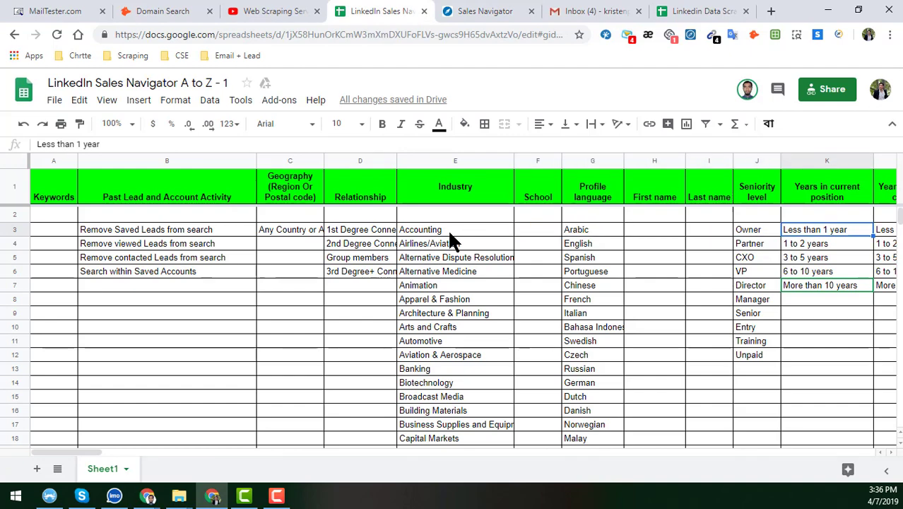
left_click(269, 229)
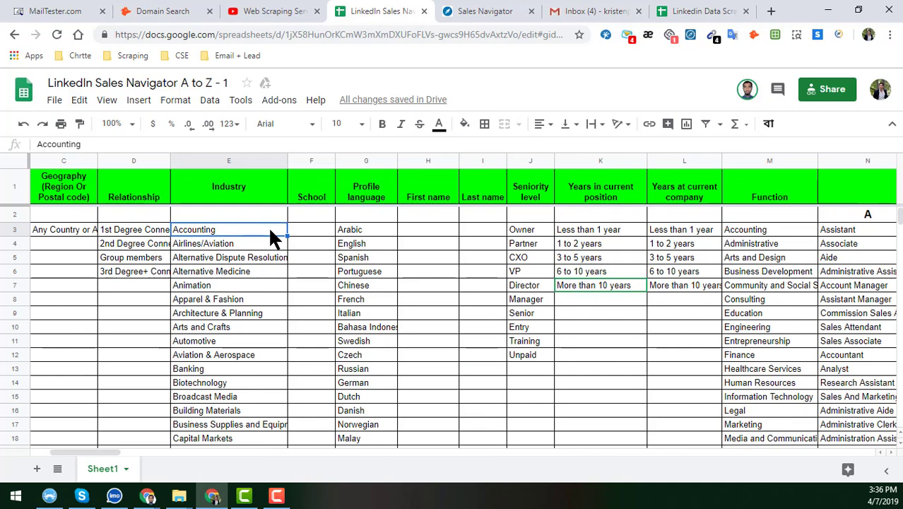
left_click(229, 315)
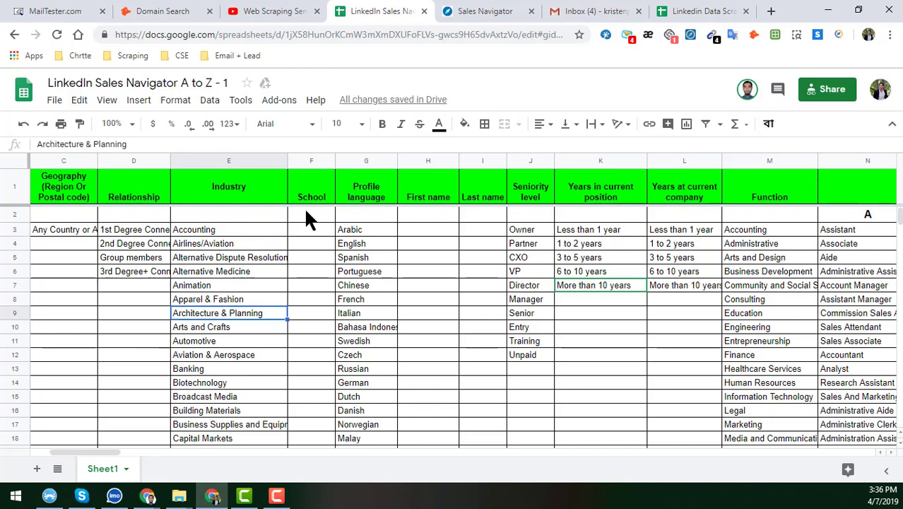
Step: Return to the Sales Navigator form, look through its list of industries and collapse the Industry filter
left_click(510, 9)
scroll(420, 322, "down", 6)
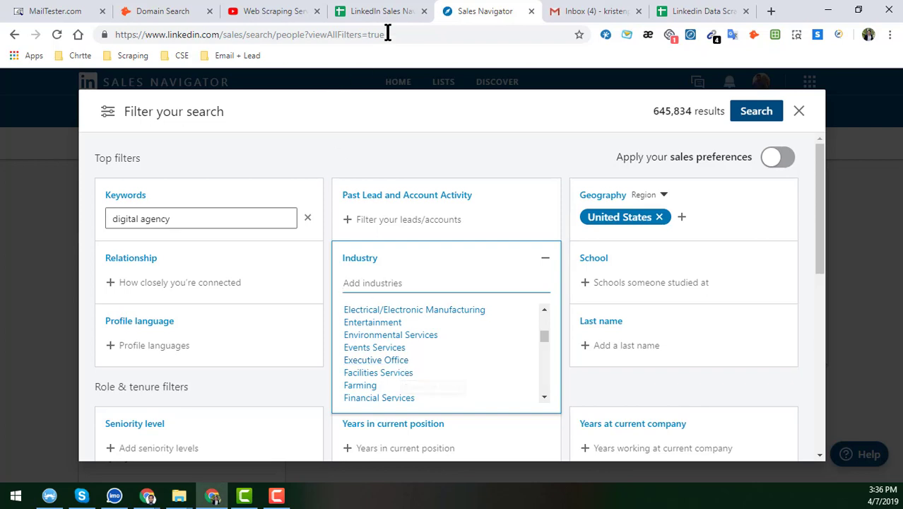
left_click(544, 258)
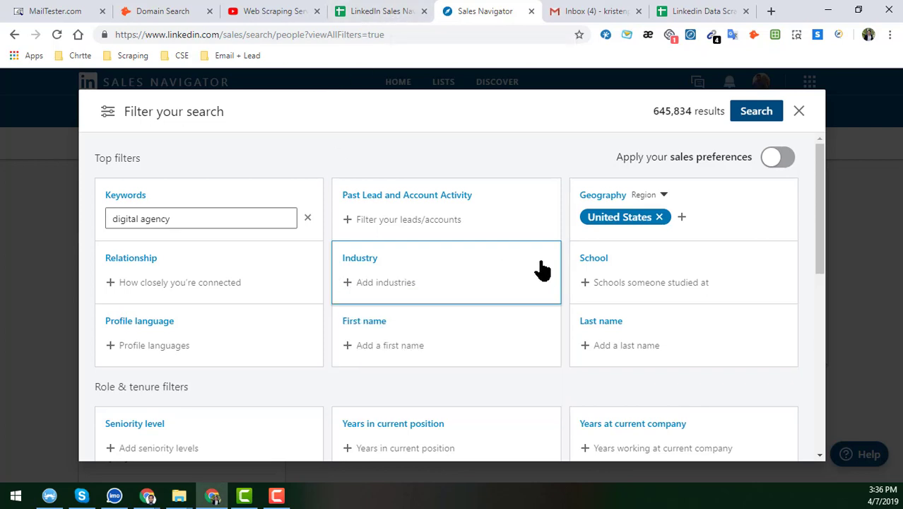
Step: Expand the School filter, check the School column in the spreadsheet and return to the filter form
left_click(624, 294)
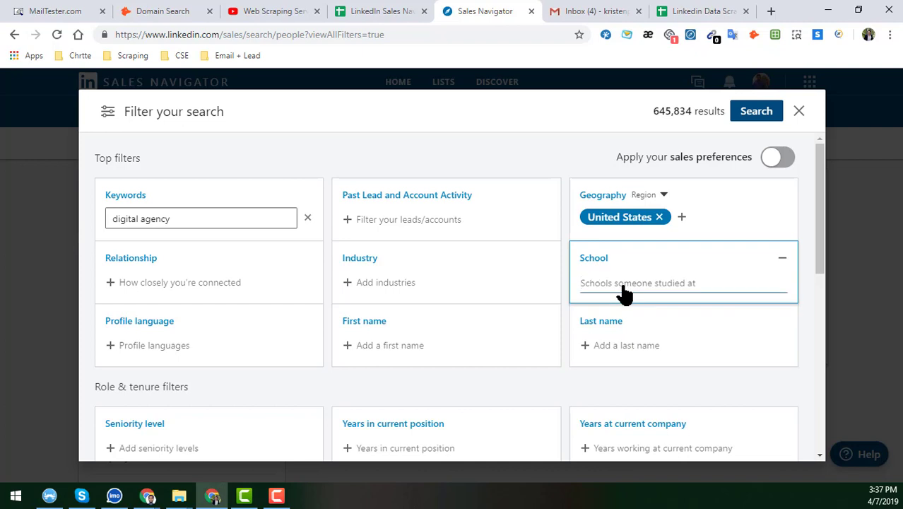
left_click(365, 13)
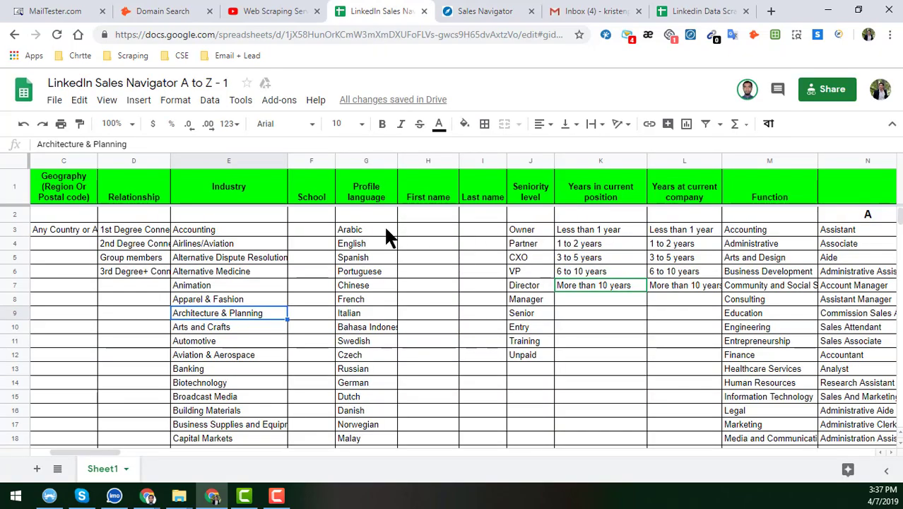
left_click(373, 233)
left_click(328, 236)
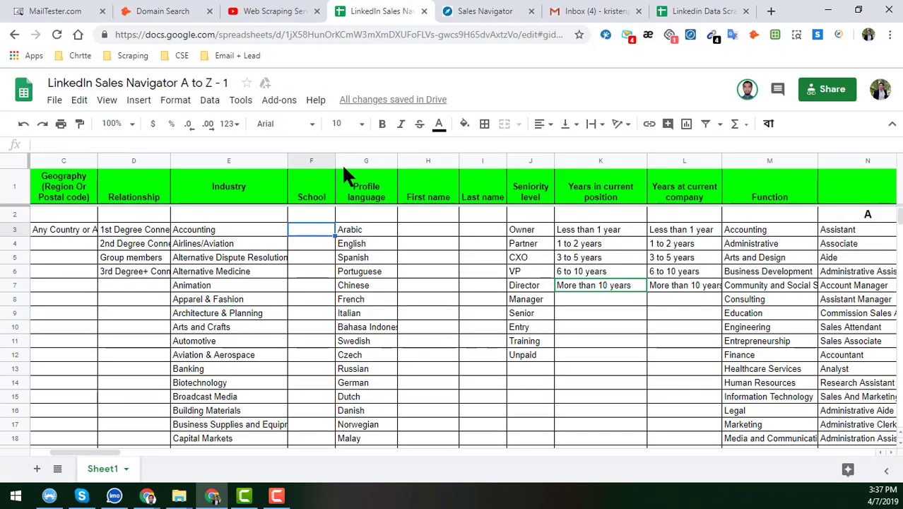
left_click(464, 16)
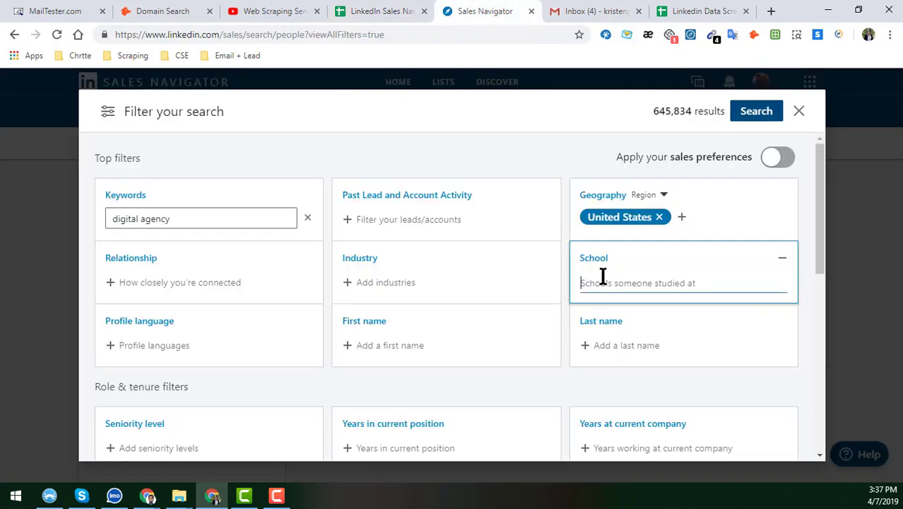
Step: Look through the school suggestions for "a" and for "b", clearing the School filter's search text after each
type("a")
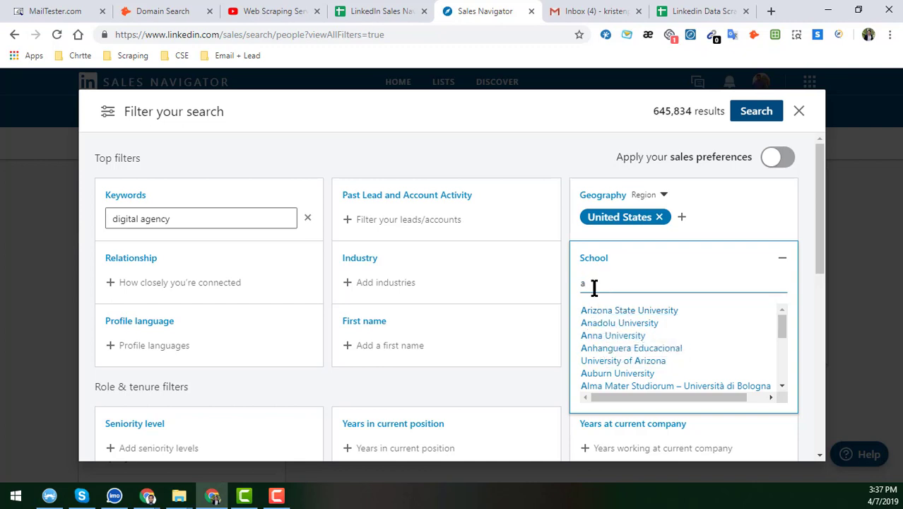
scroll(593, 335, "down", 5)
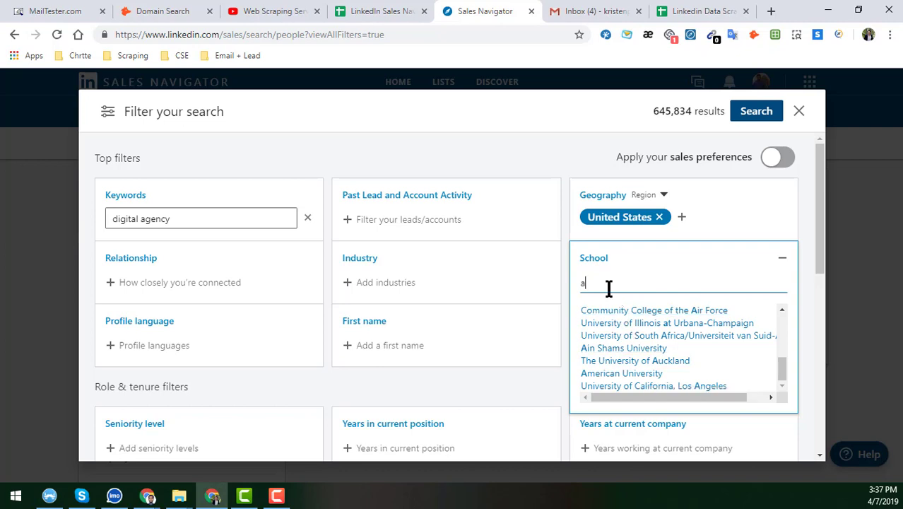
key("BackSpace")
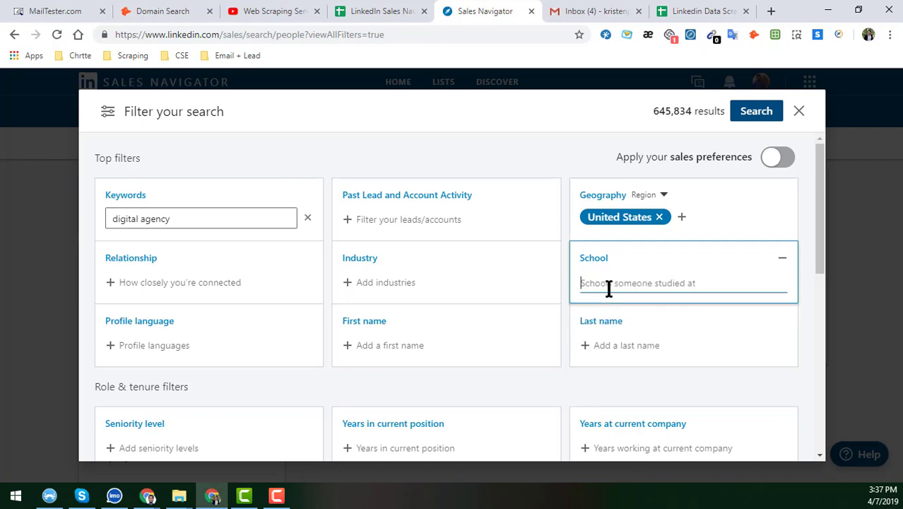
type("b")
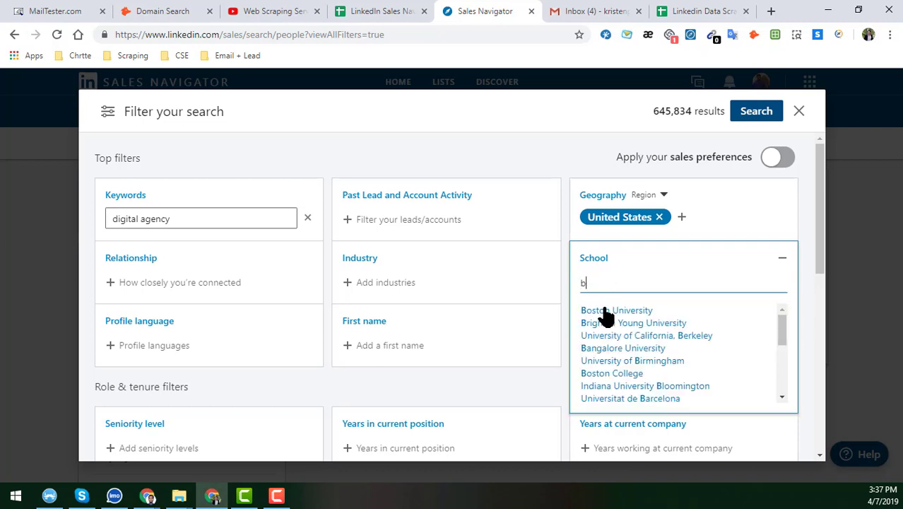
scroll(641, 373, "down", 3)
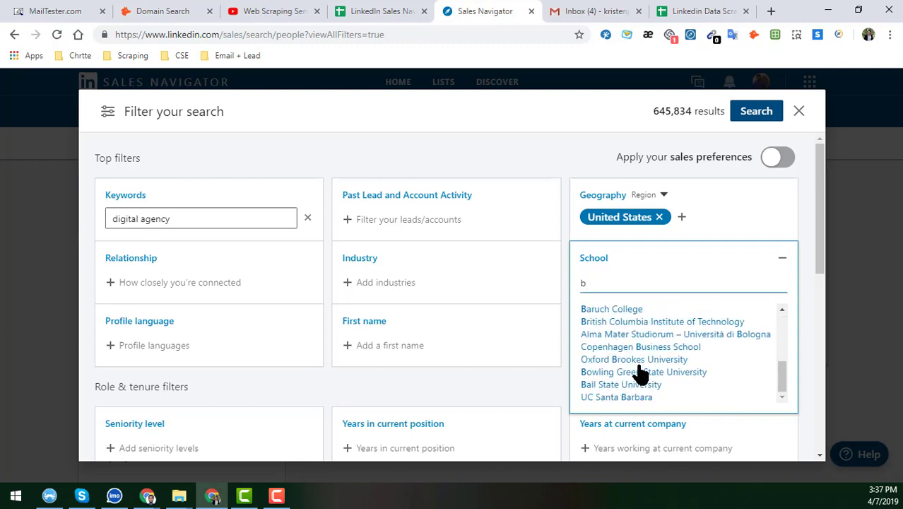
scroll(641, 373, "up", 3)
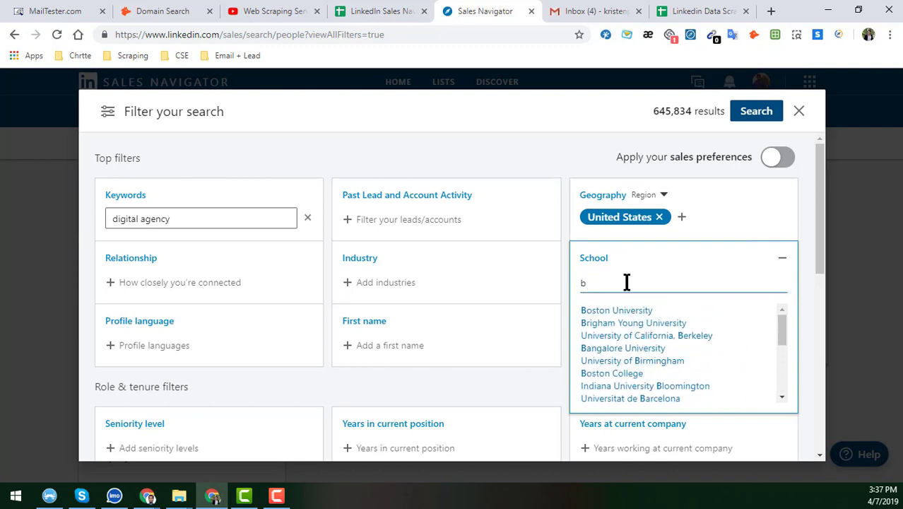
key("BackSpace")
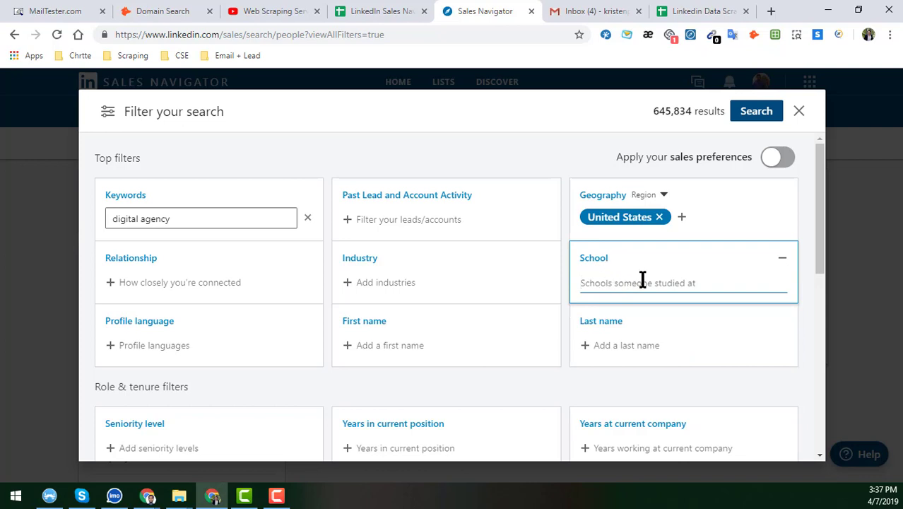
Step: Compare the Profile language filter's options with the spreadsheet's Profile language column and collapse the filter
scroll(642, 279, "down", 2)
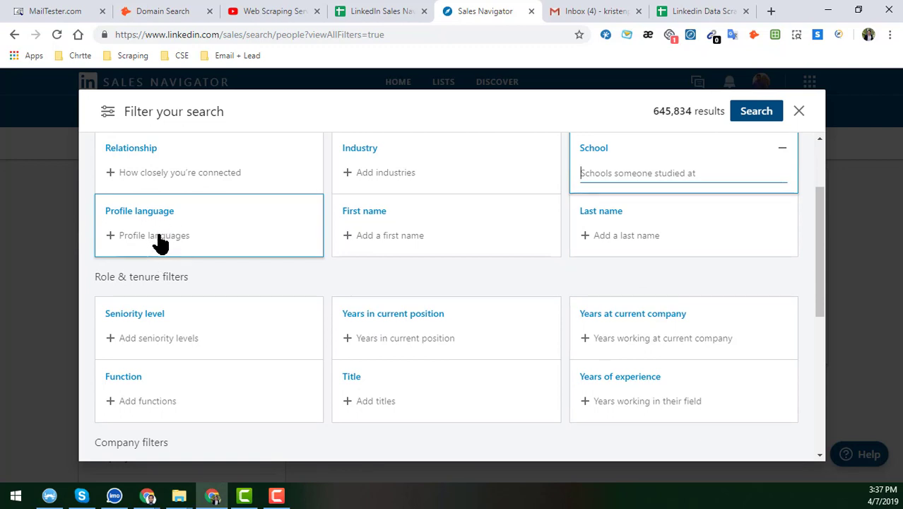
left_click(161, 243)
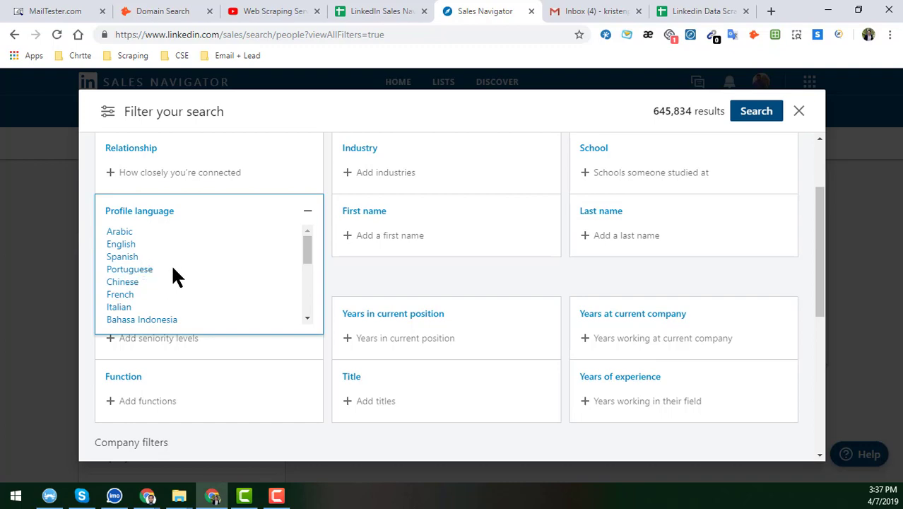
left_click(375, 9)
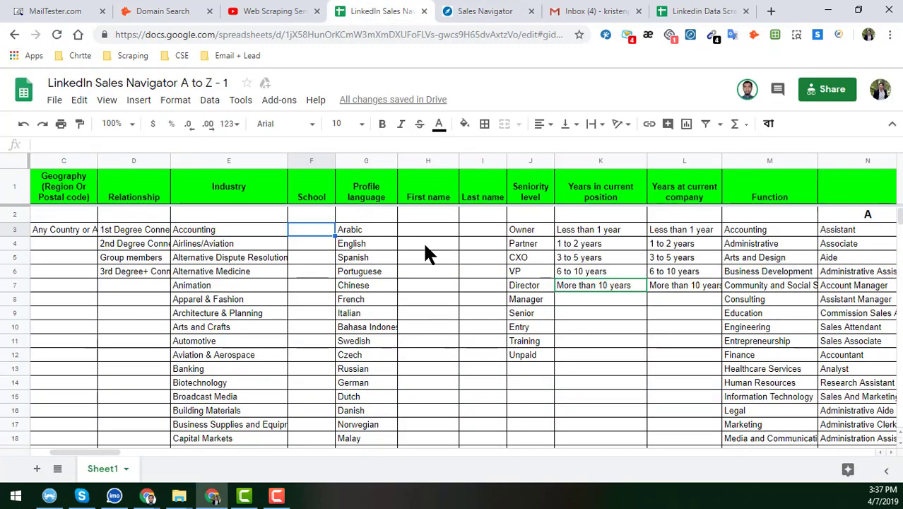
left_click(379, 228)
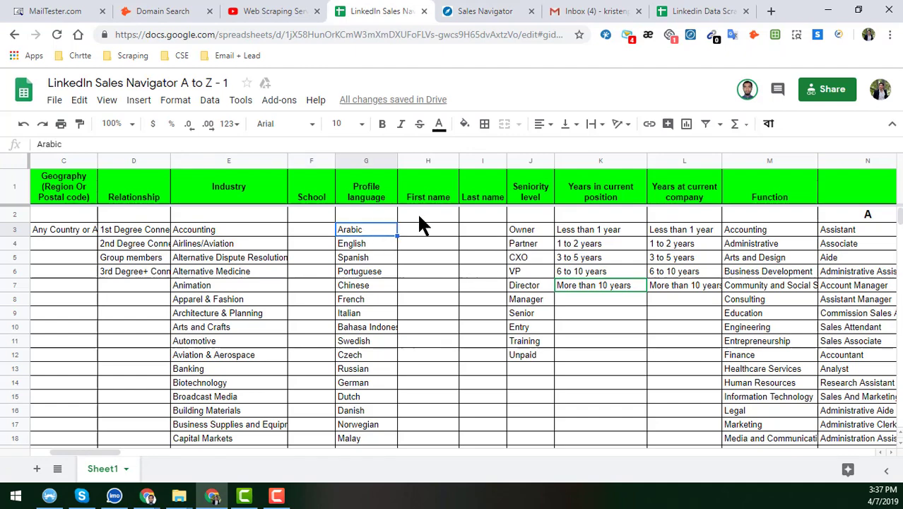
left_click(483, 17)
left_click(305, 215)
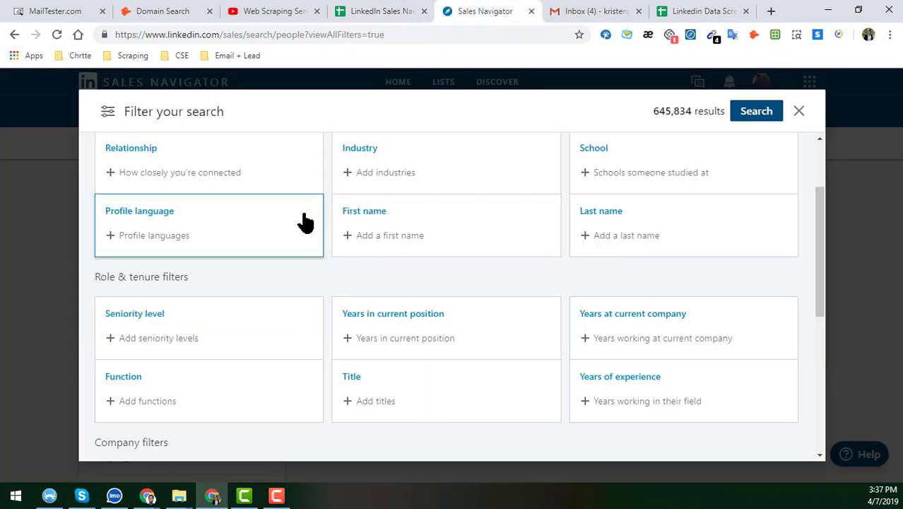
Step: Try entering a sample first name in the First name filter, then expand and collapse the empty Last name filter
left_click(389, 242)
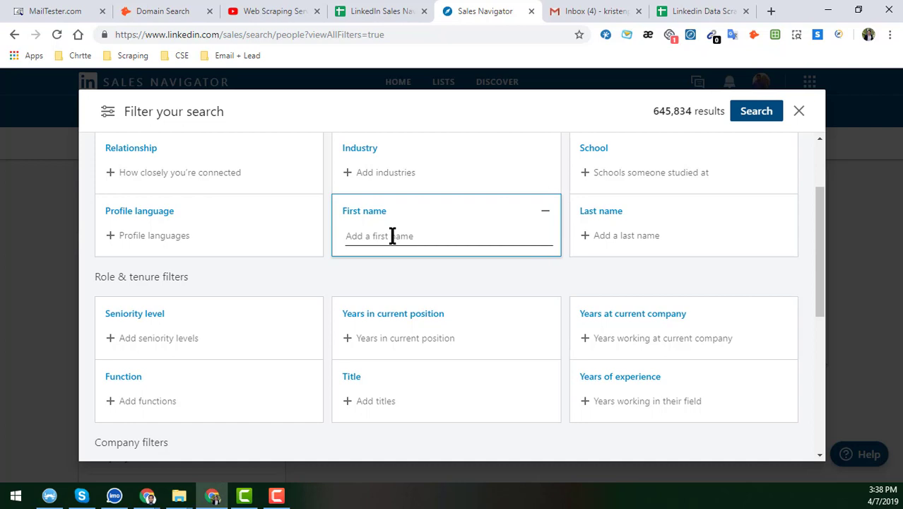
left_click(392, 236)
type("jo")
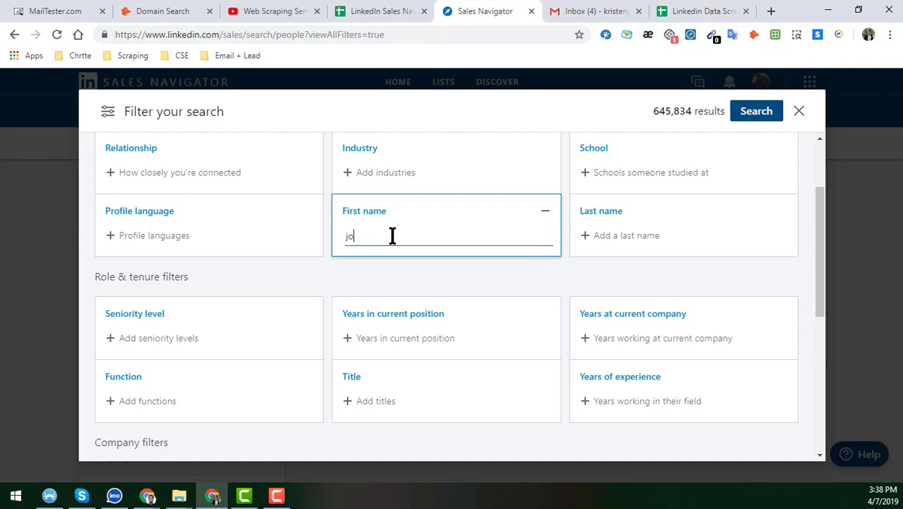
type("hn")
left_click(612, 240)
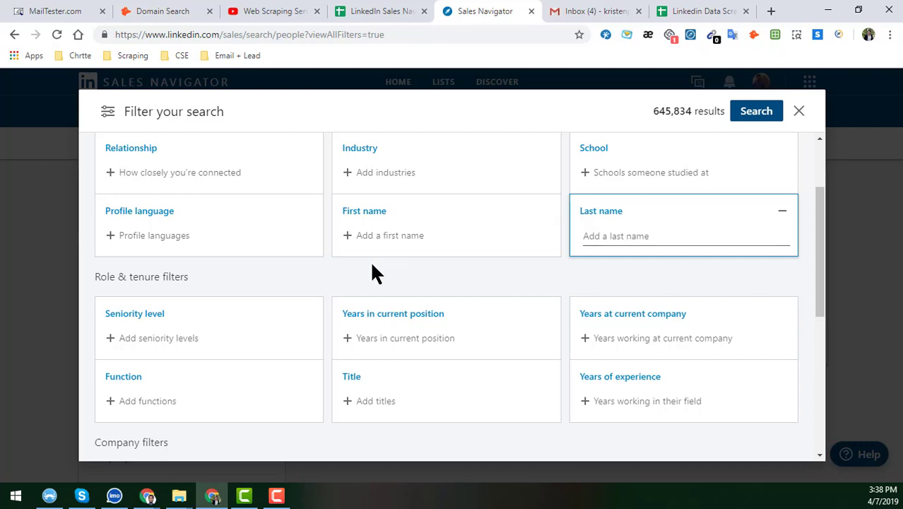
left_click(783, 214)
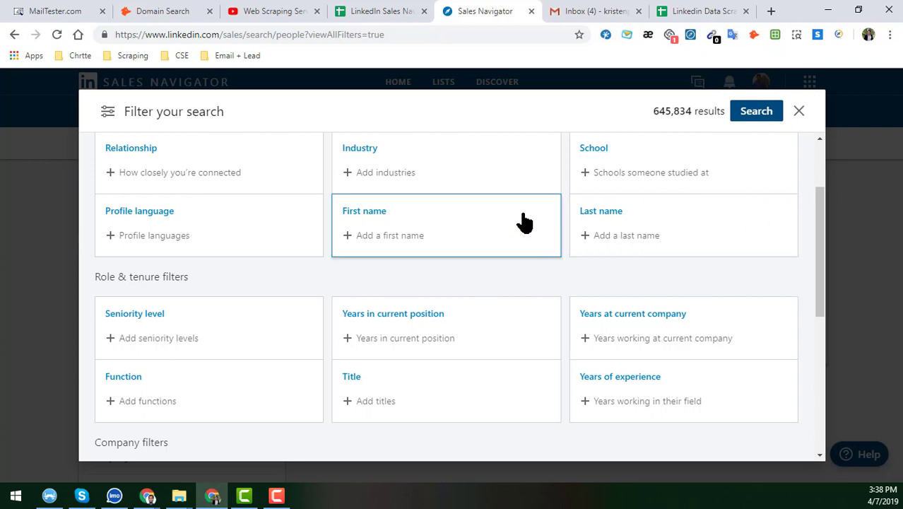
scroll(458, 246, "down", 2)
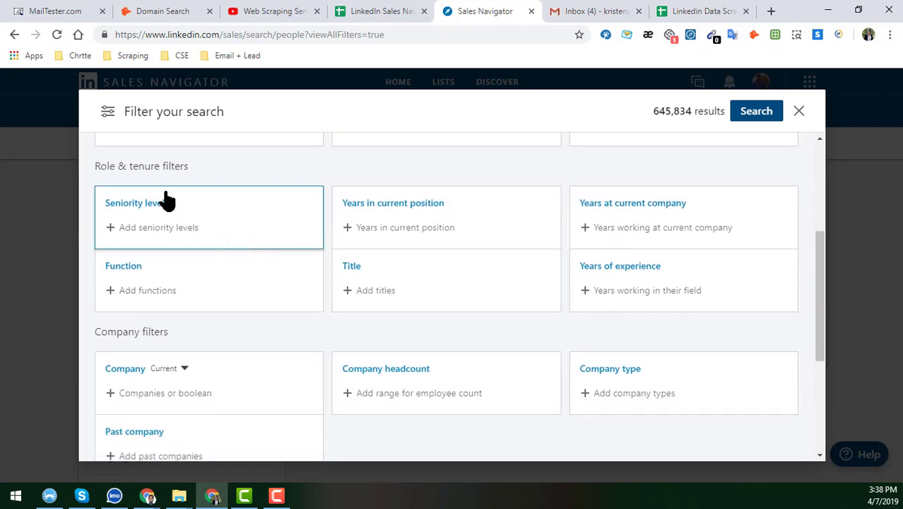
Step: Expand the Seniority level filter and look through its options, from Owner to Training
left_click(163, 236)
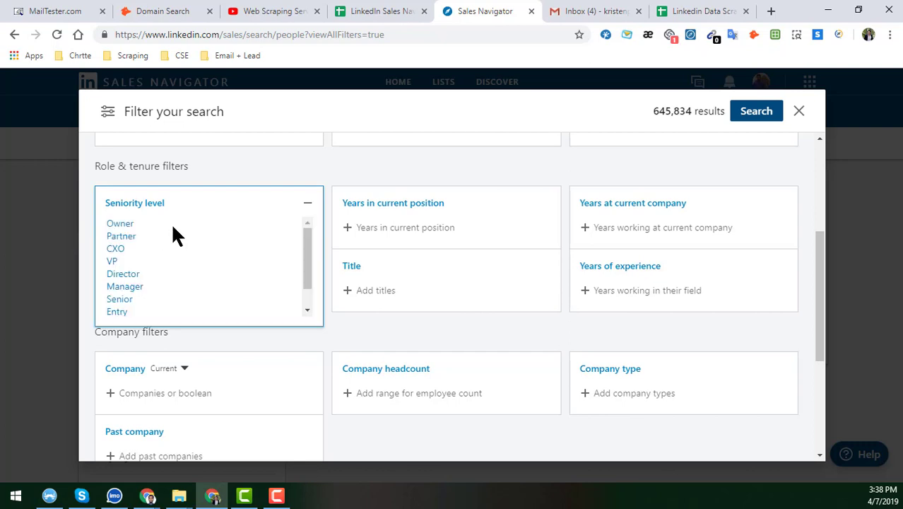
scroll(133, 242, "down", 1)
scroll(134, 241, "up", 1)
scroll(161, 294, "down", 3)
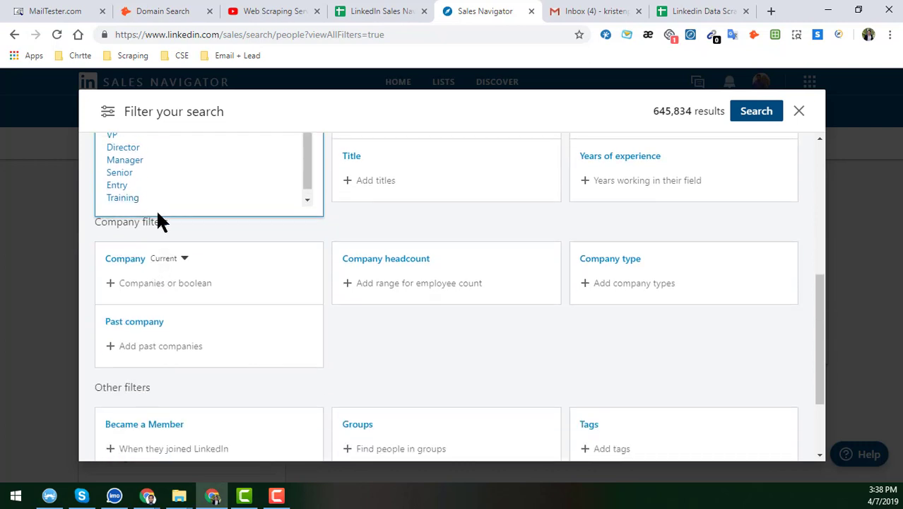
scroll(158, 212, "up", 4)
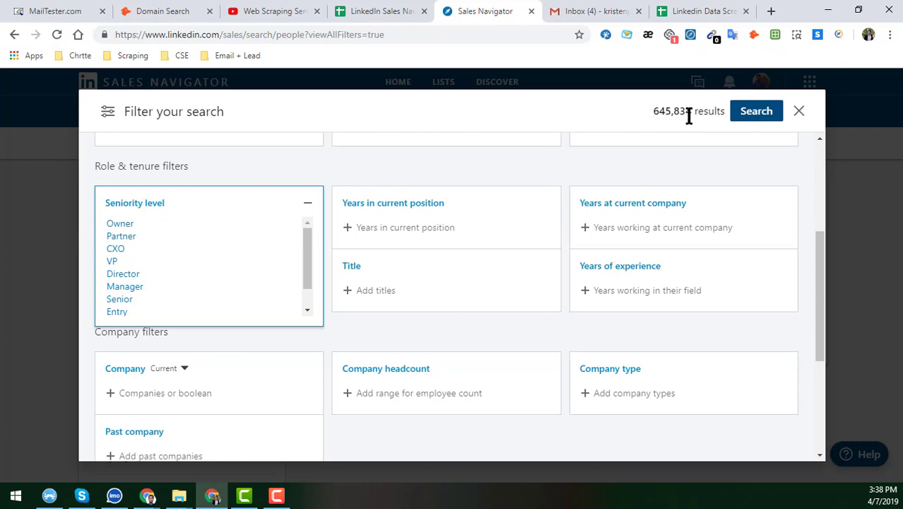
Step: Try including Owner in the Seniority level filter, remove it again and collapse the filter
left_click(119, 224)
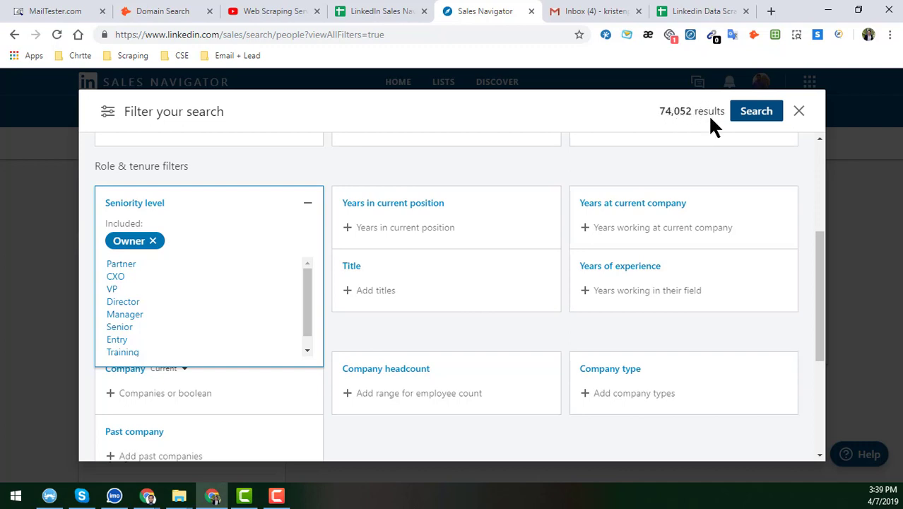
left_click(152, 241)
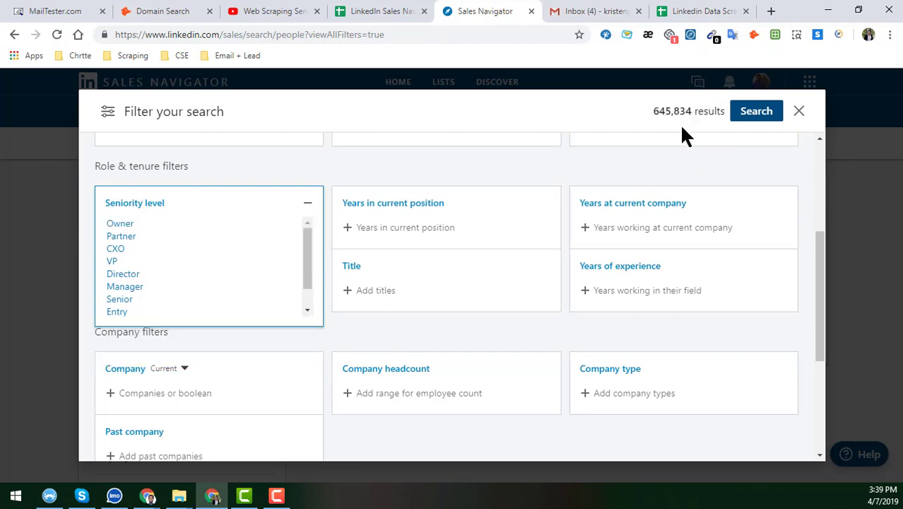
left_click(307, 205)
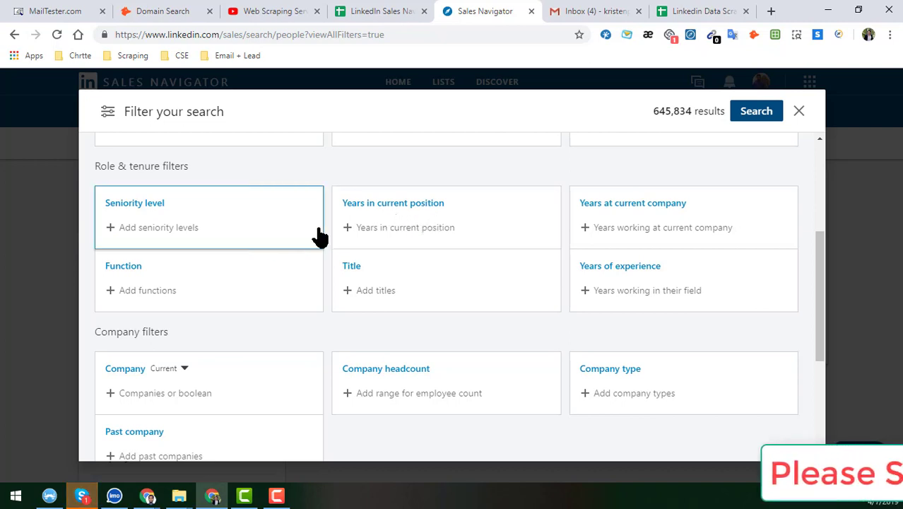
Step: Review the year ranges offered by the Years in current position and Years at current company filters, collapsing each after viewing
left_click(408, 241)
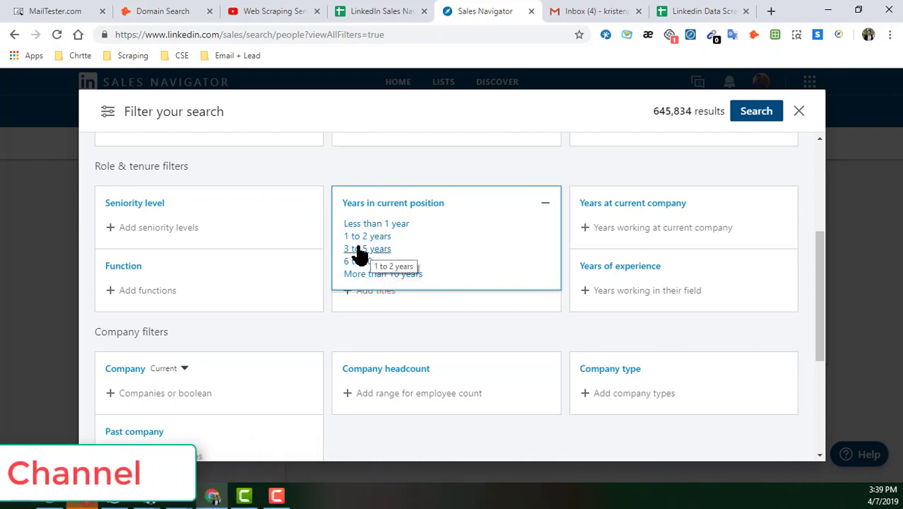
left_click(544, 211)
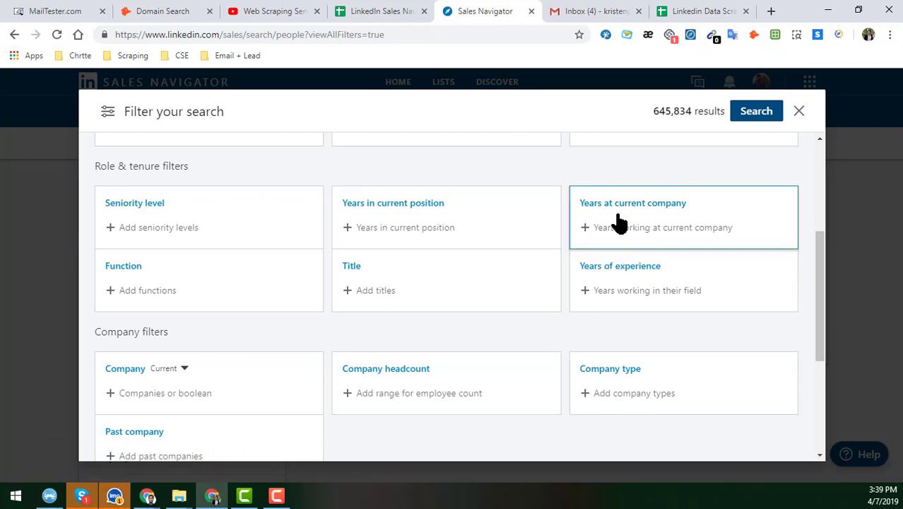
left_click(651, 235)
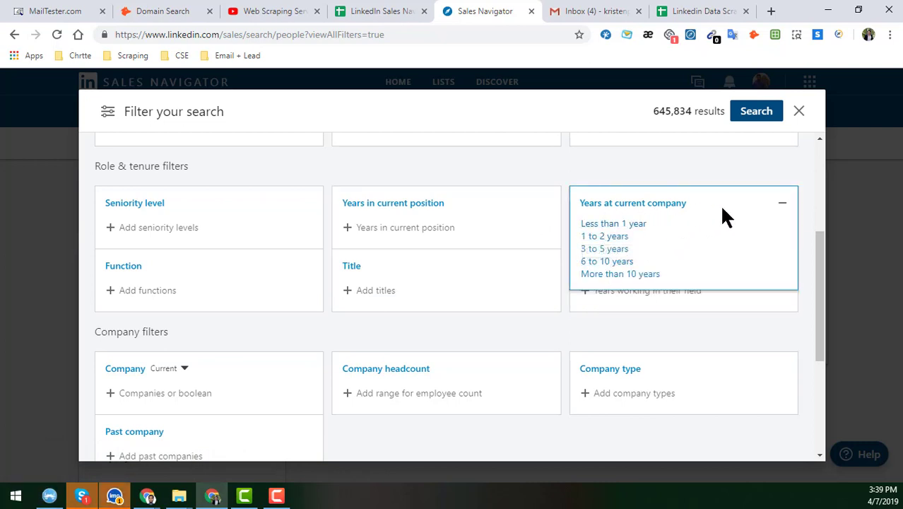
left_click(783, 211)
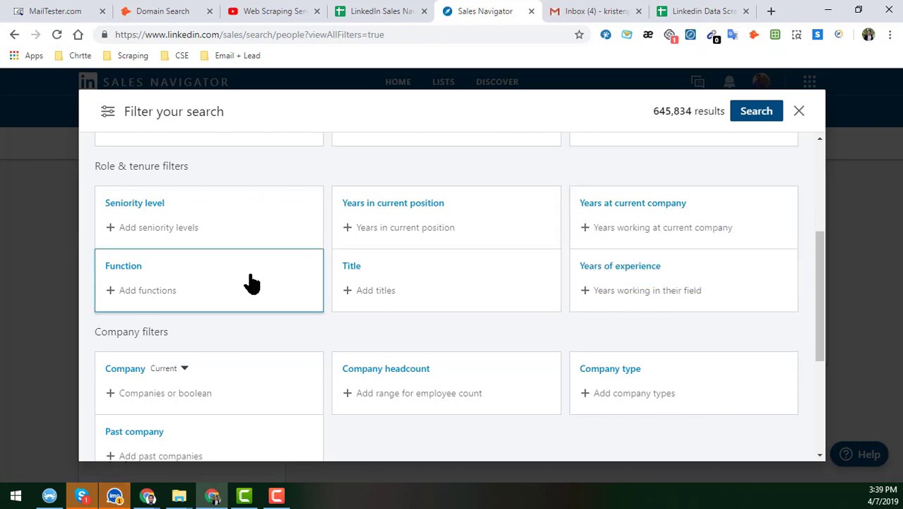
Step: Expand the Function filter and look through its list of job functions, from Accounting to Support
left_click(171, 301)
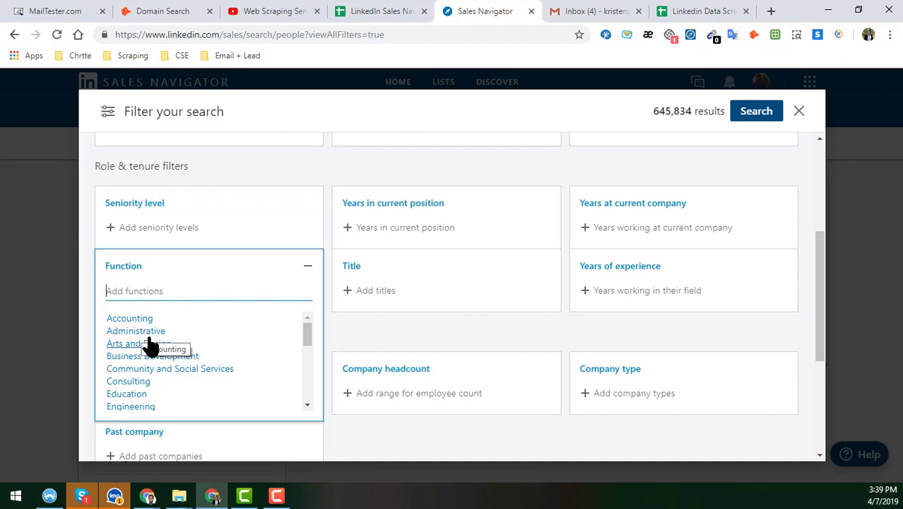
scroll(162, 361, "down", 2)
scroll(164, 364, "down", 3)
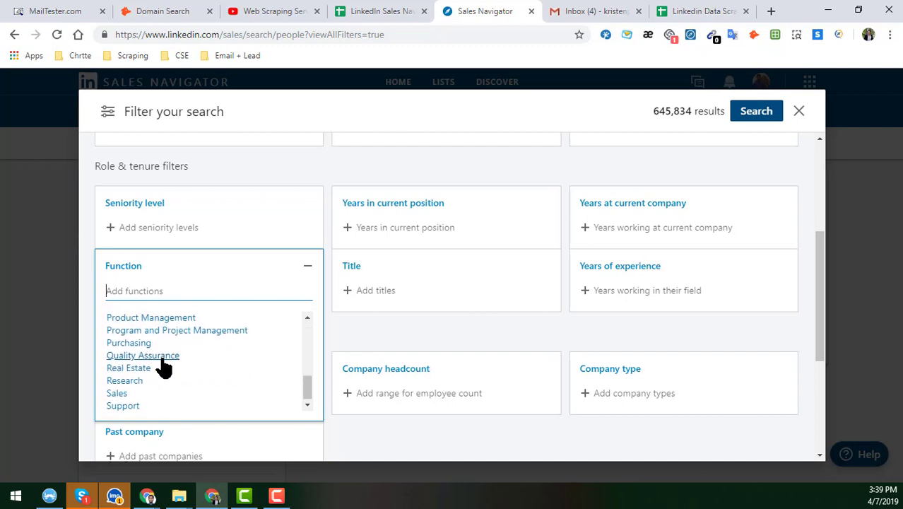
scroll(145, 339, "up", 2)
scroll(140, 321, "up", 3)
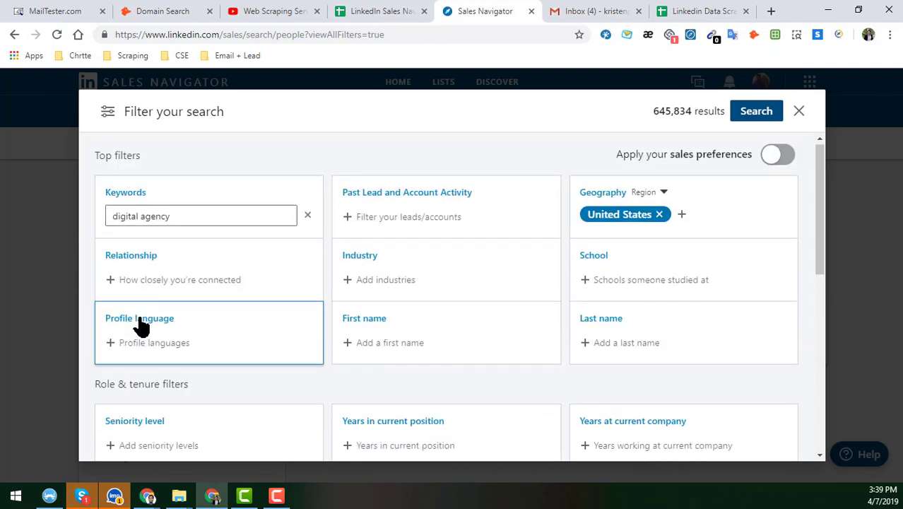
scroll(141, 340, "down", 3)
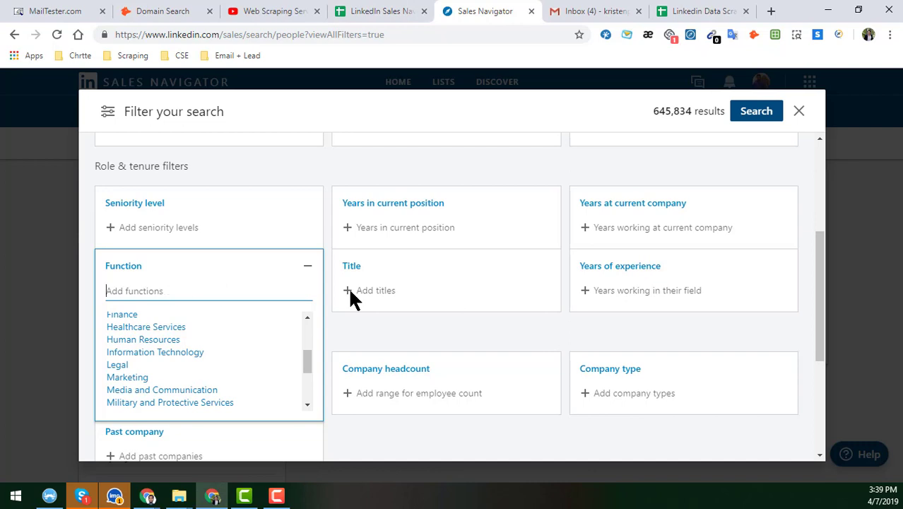
Step: Expand the Title filter and review its Current, Past, Current or past and Past not current options
left_click(405, 293)
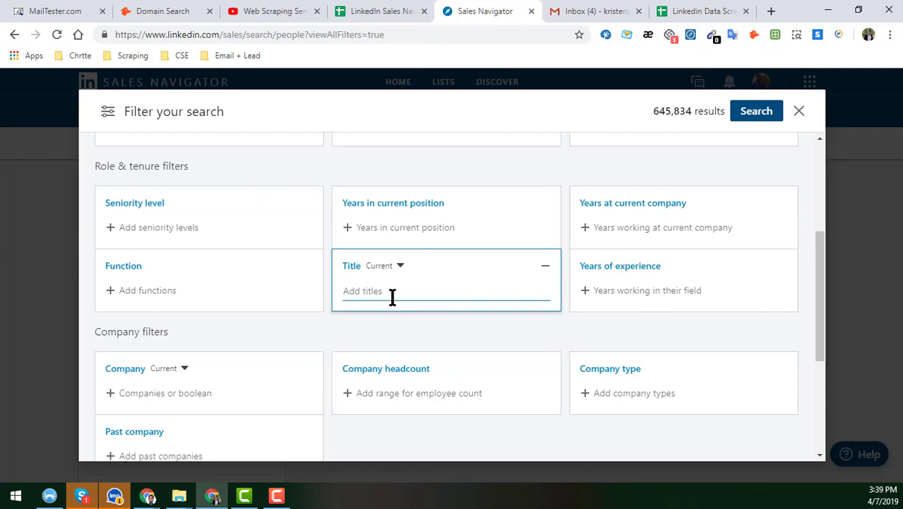
left_click(401, 267)
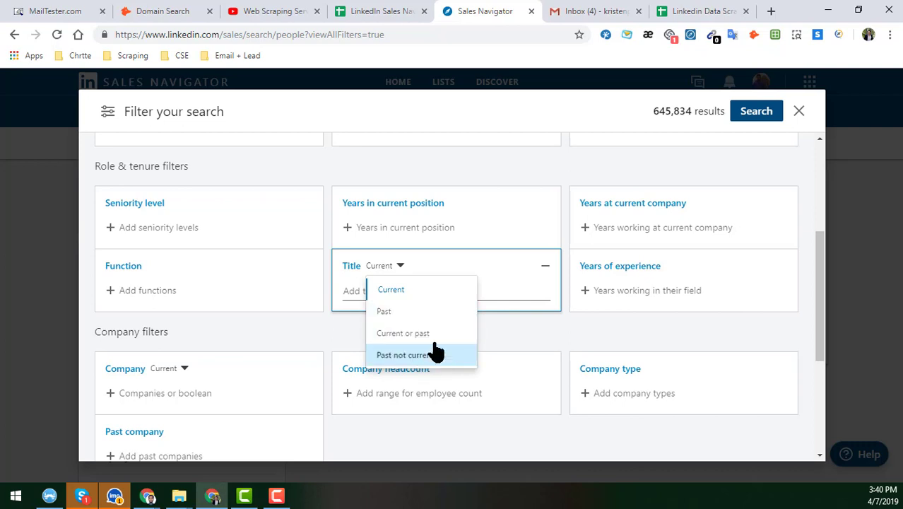
left_click(456, 257)
Step: Include CEO and a second title beginning with "Managing" as current titles in the Title filter
left_click(375, 291)
type("CEO")
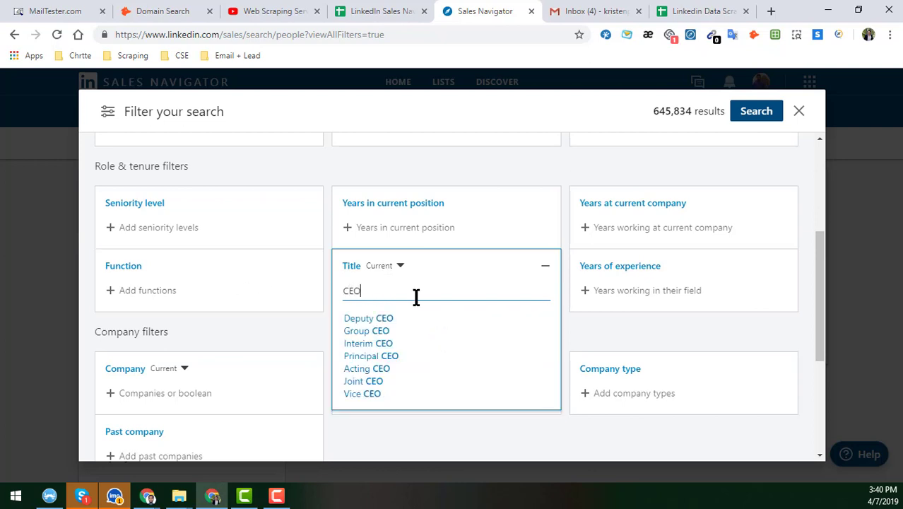
key("Return")
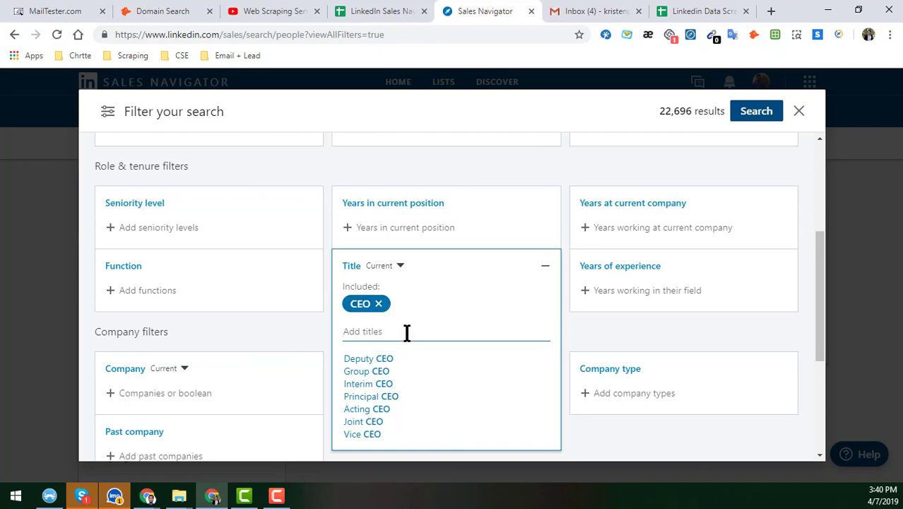
type("Ma")
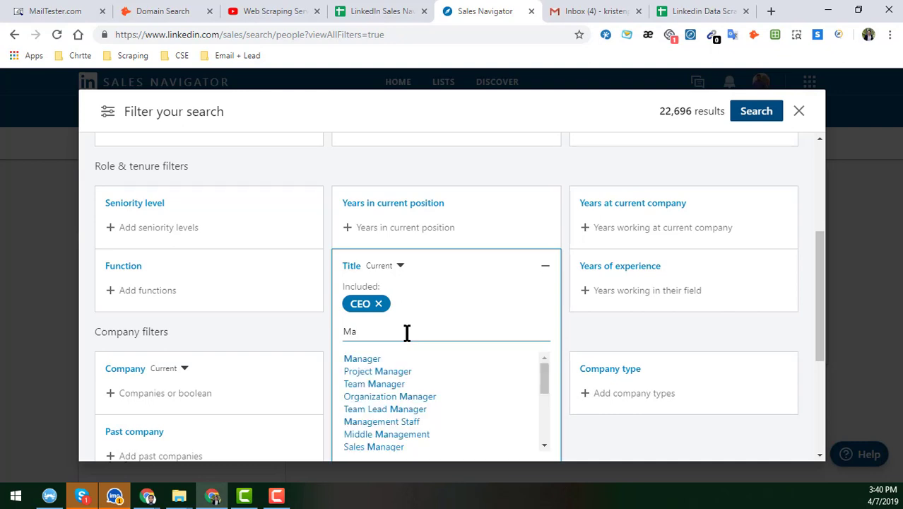
type("naging")
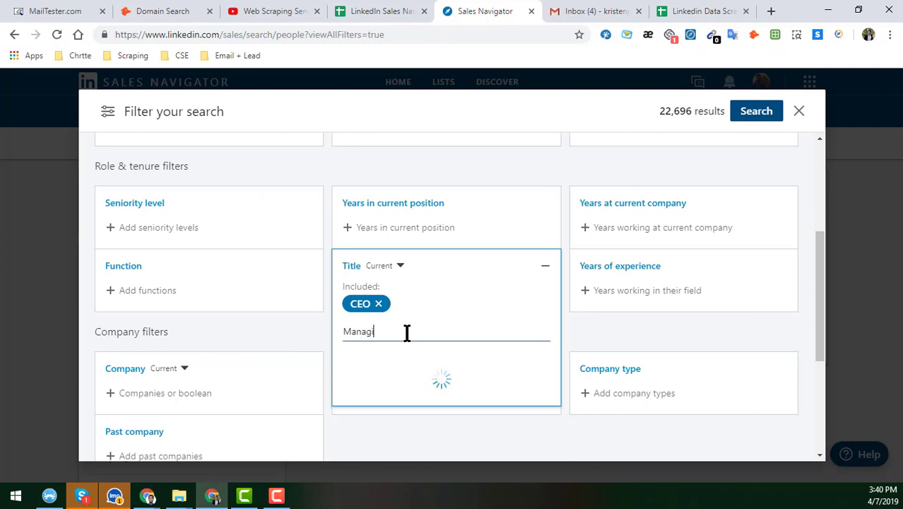
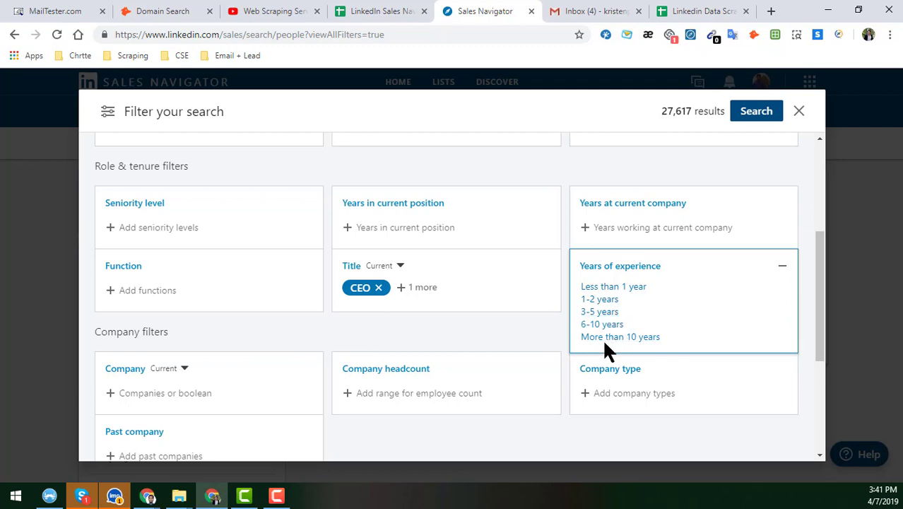
Step: Collapse the Years of experience filter, look through the Company filter's suggestions for "a" and clear the search text
left_click(782, 267)
scroll(655, 298, "down", 2)
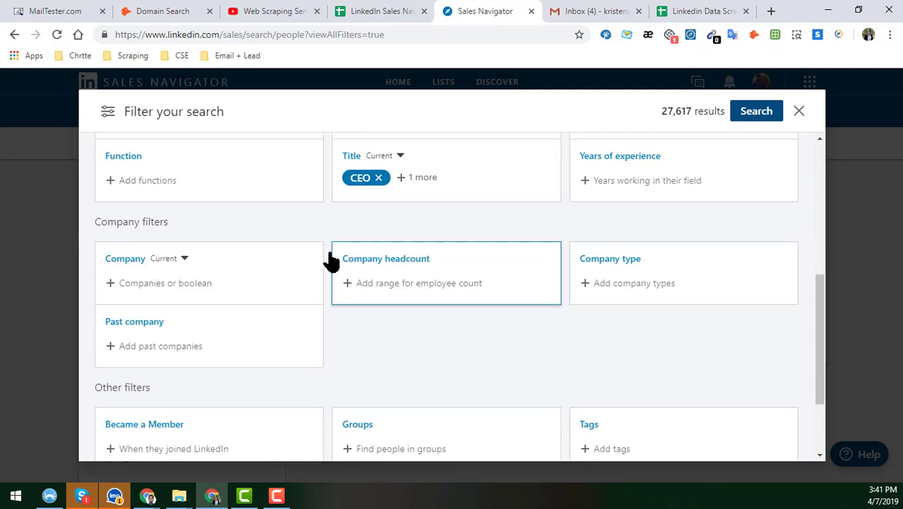
left_click(163, 285)
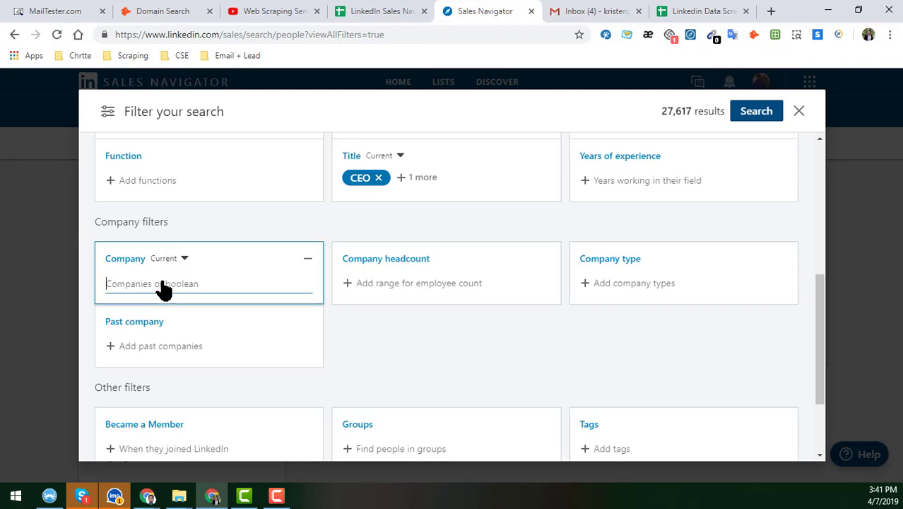
type("a")
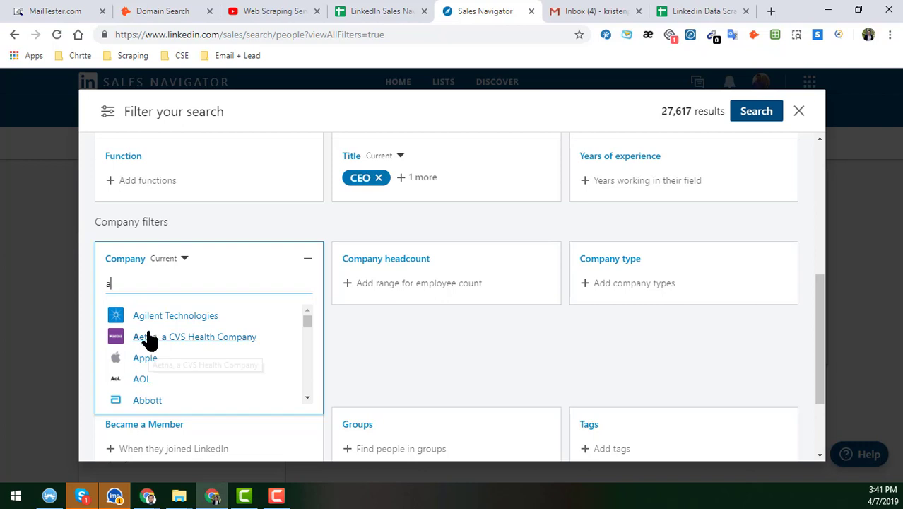
scroll(159, 331, "down", 3)
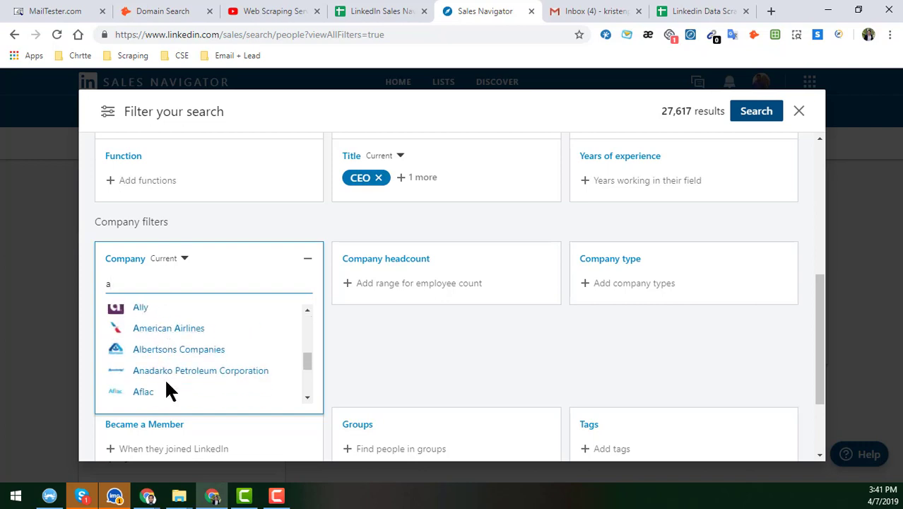
scroll(170, 390, "up", 3)
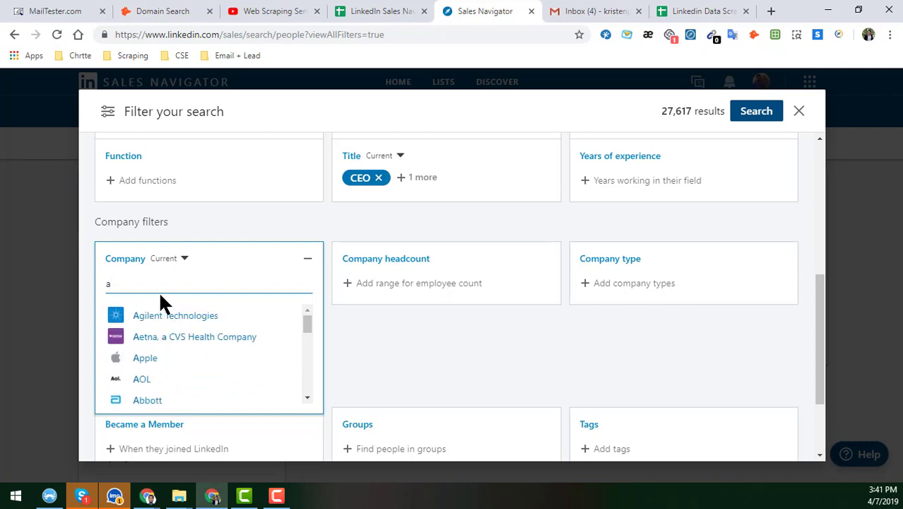
key("BackSpace")
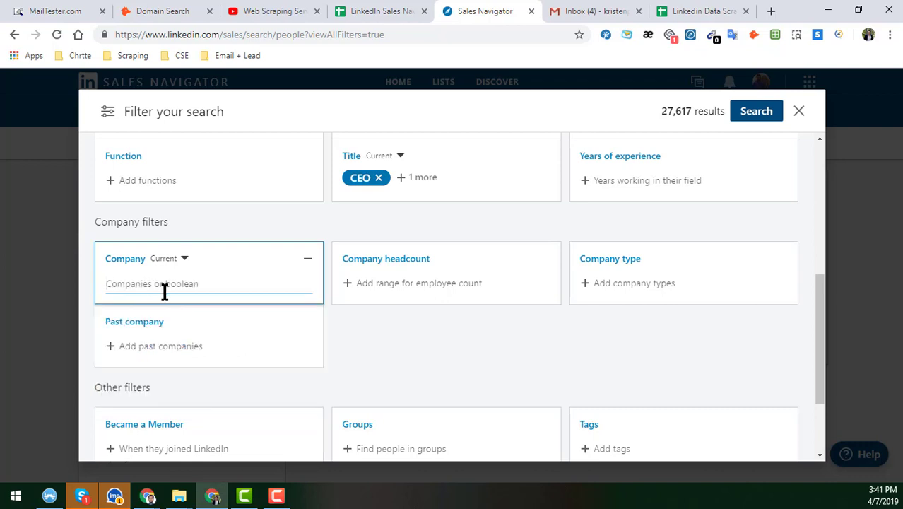
Step: Try the 501-1000 and 1-10 ranges separately in the Company headcount filter, removing each, and collapse the filter
left_click(424, 289)
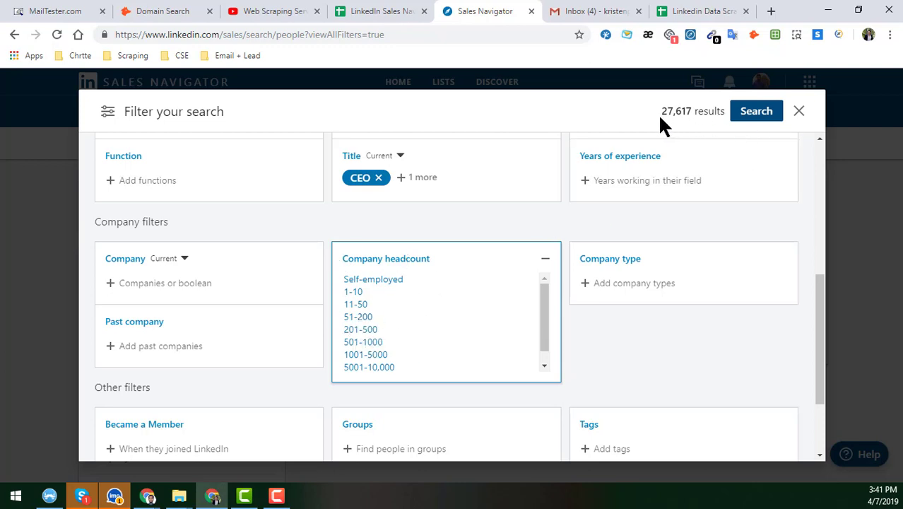
left_click(361, 342)
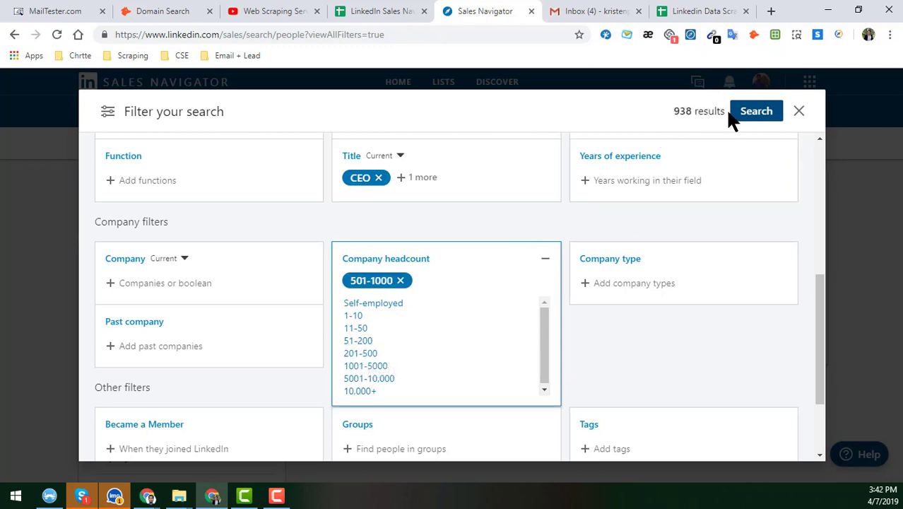
left_click(402, 281)
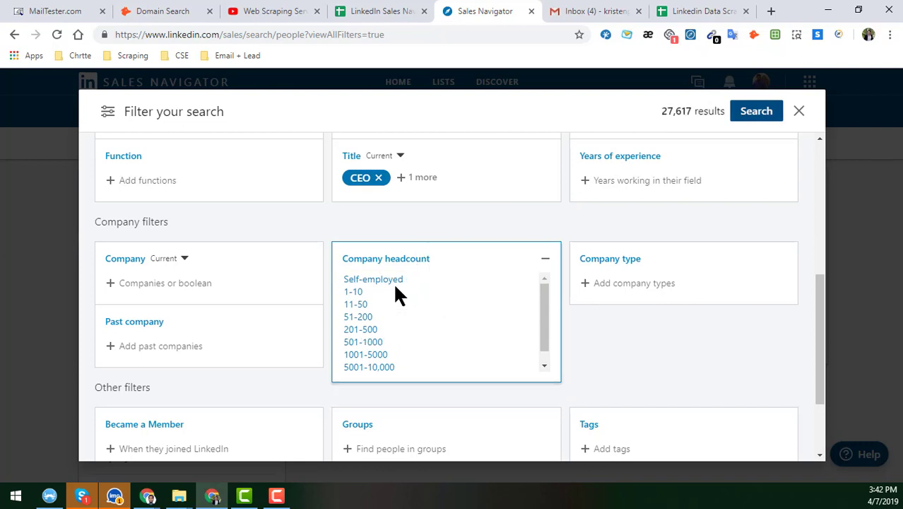
left_click(355, 316)
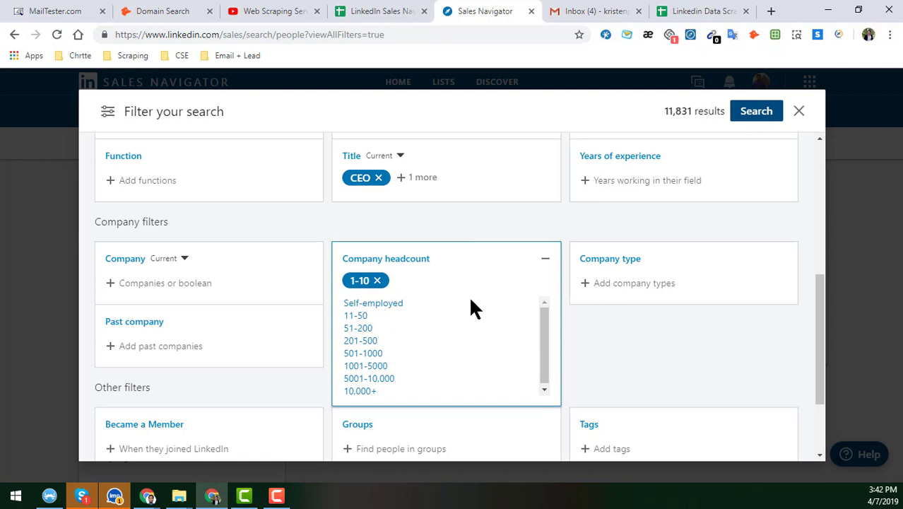
left_click(378, 281)
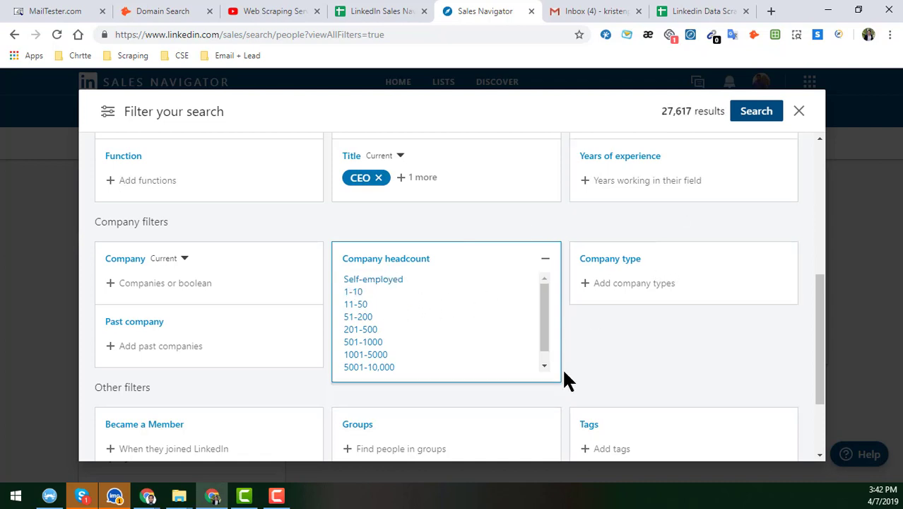
left_click(545, 259)
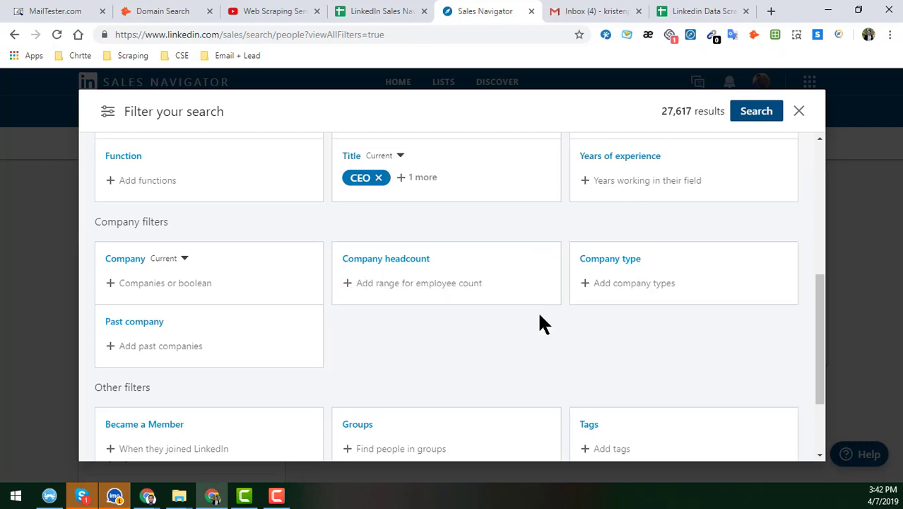
Step: Expand the Company type filter to review its options, and collapse it without choosing one
left_click(638, 295)
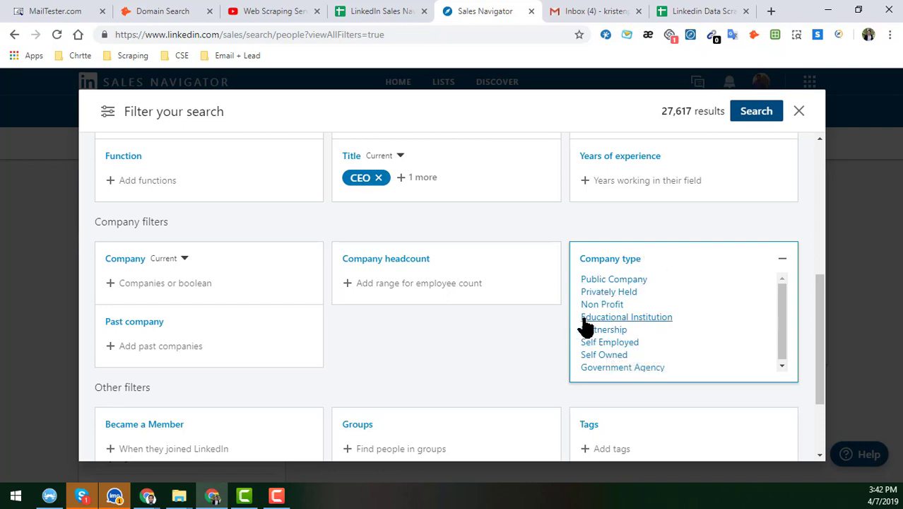
left_click(782, 263)
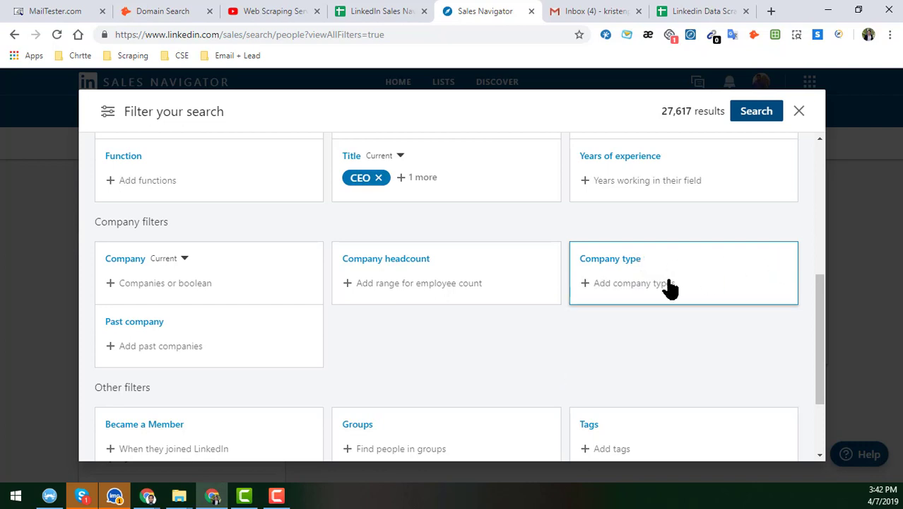
Step: Look through the Past company filter's suggestions for "a", clear the text, and review the Became a Member options without choosing one
scroll(193, 277, "down", 2)
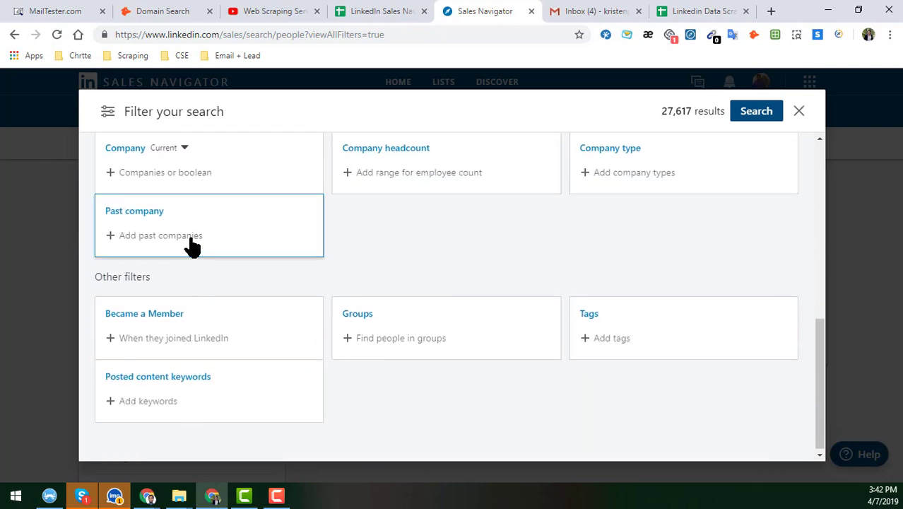
left_click(172, 238)
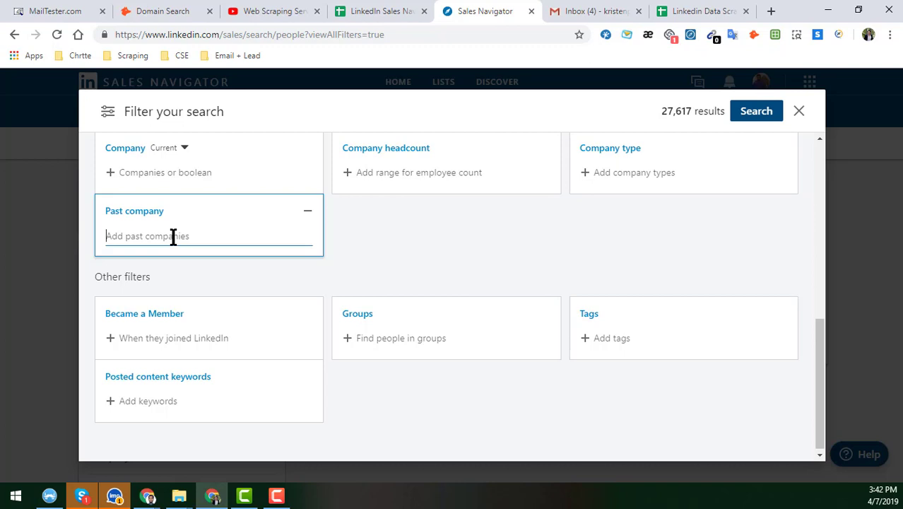
type("a")
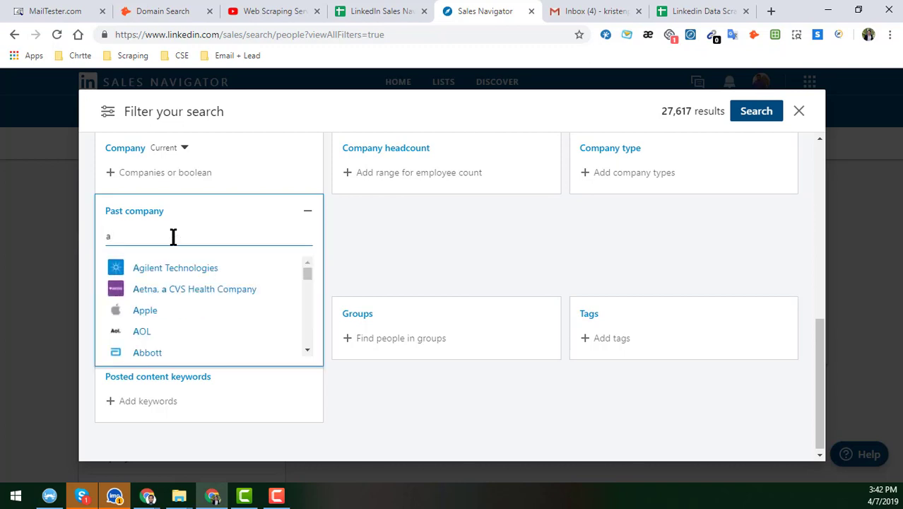
key("BackSpace")
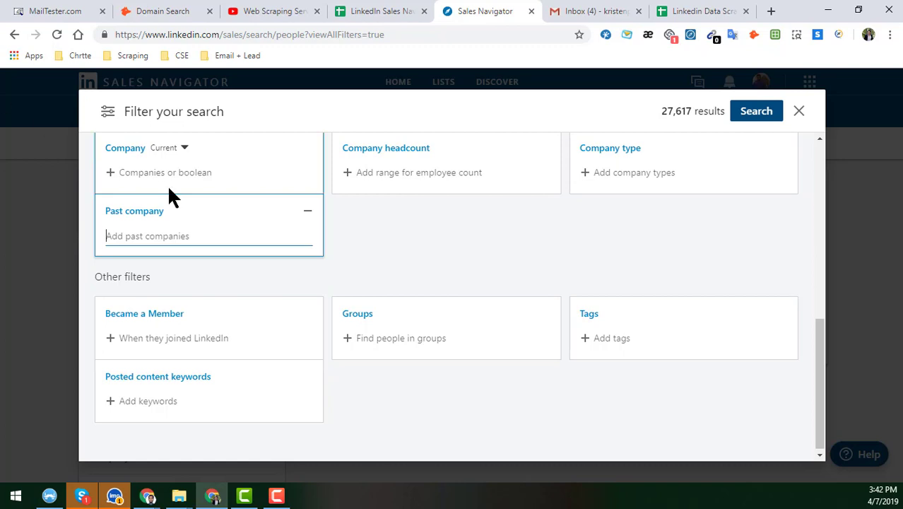
scroll(332, 310, "down", 1)
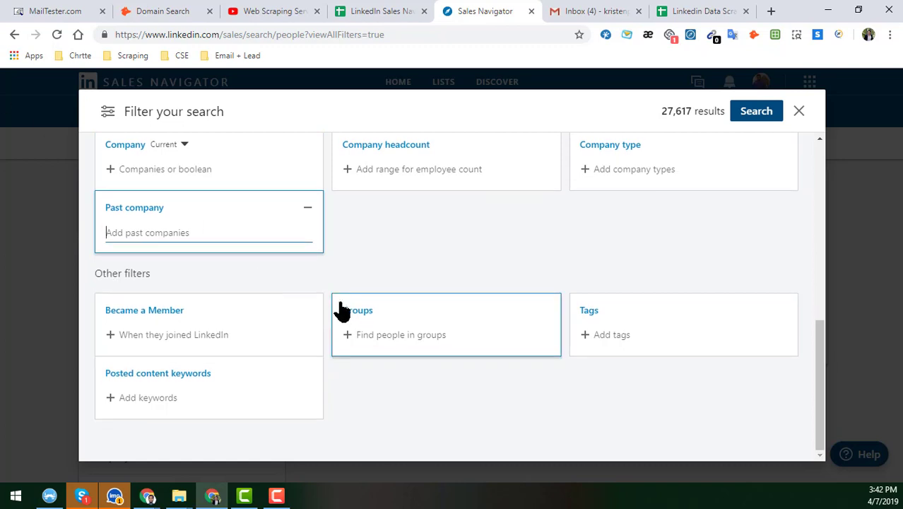
left_click(452, 382)
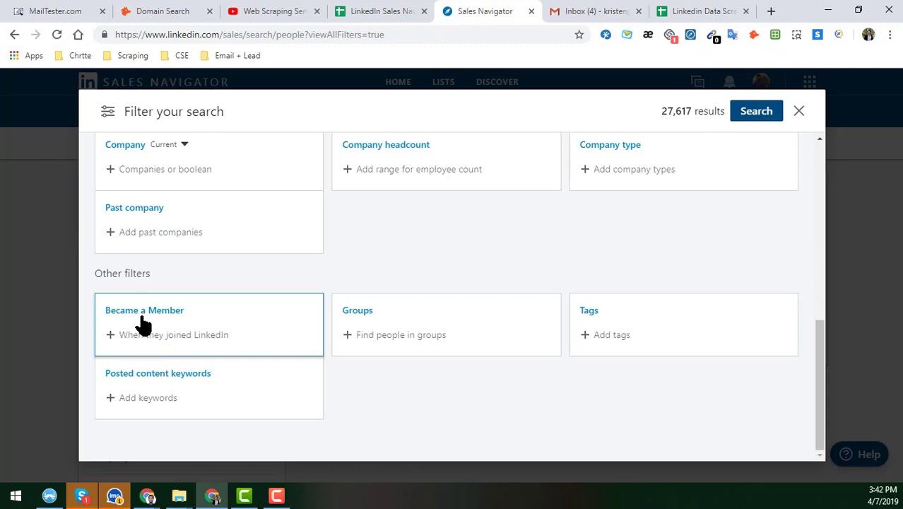
left_click(155, 347)
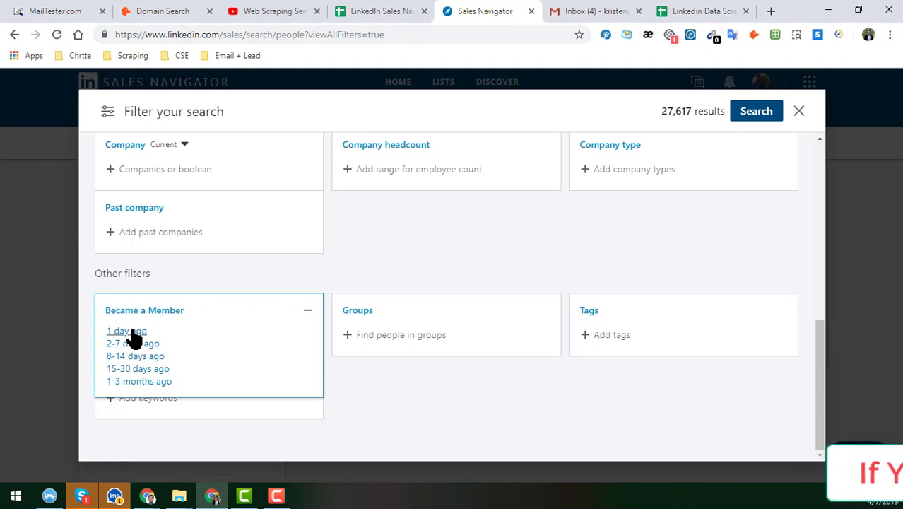
left_click(308, 313)
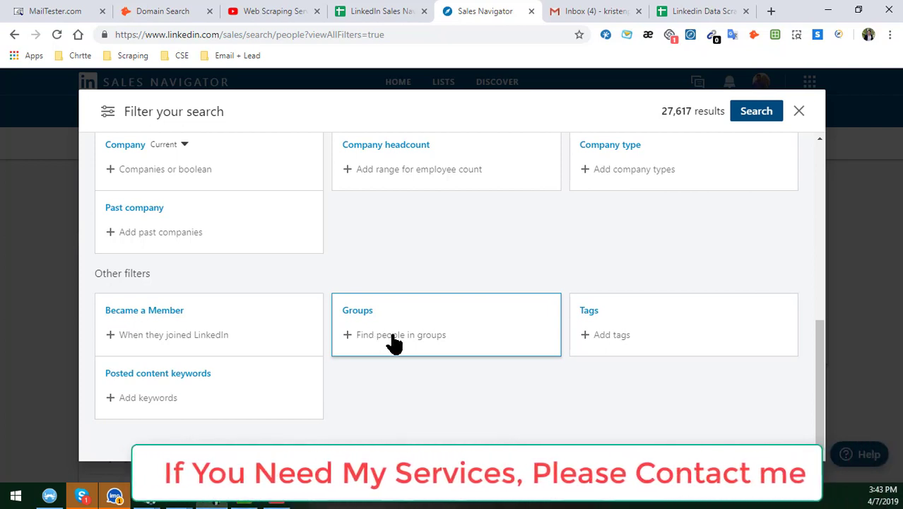
Step: Look through the Groups filter's suggestions for "a" and clear the search text
left_click(394, 343)
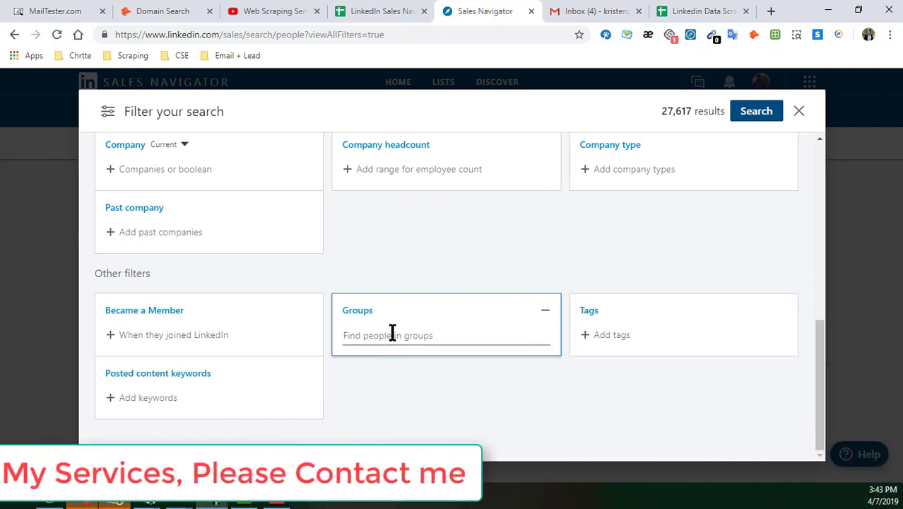
type("a")
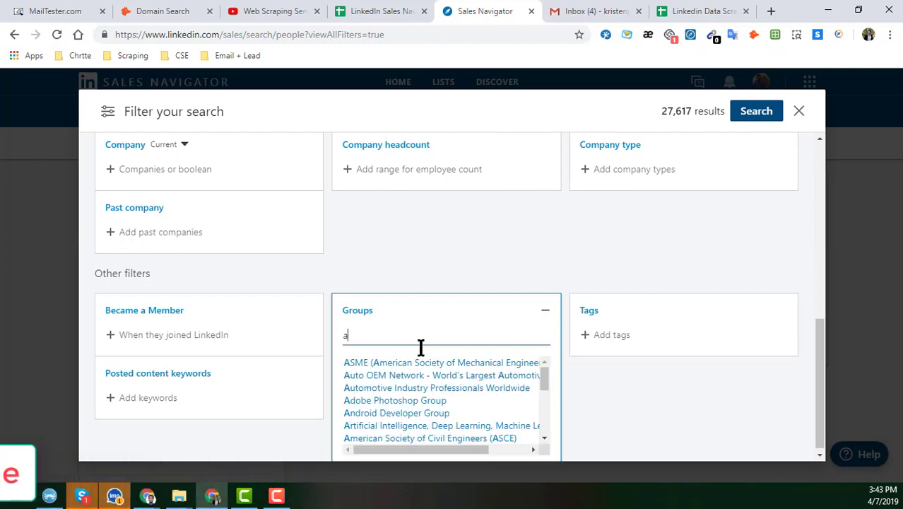
scroll(410, 392, "down", 3)
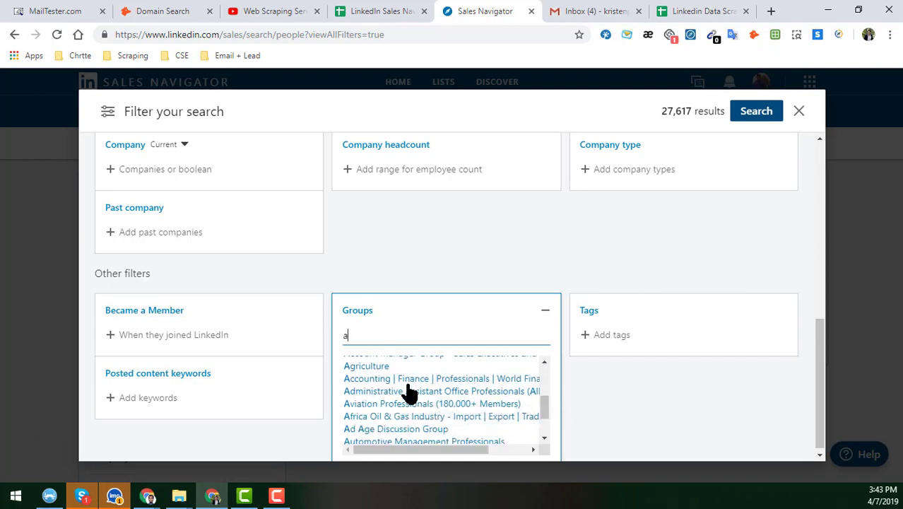
scroll(409, 392, "up", 8)
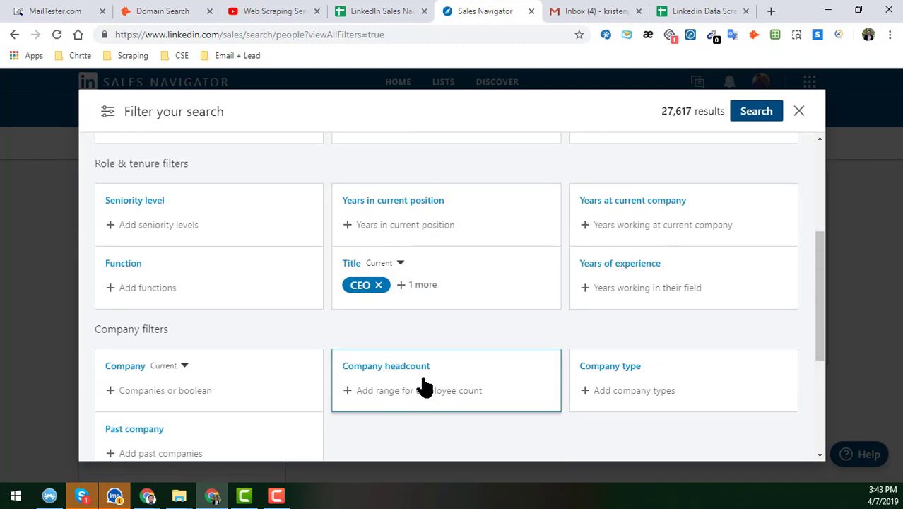
scroll(420, 385, "down", 3)
scroll(382, 388, "down", 3)
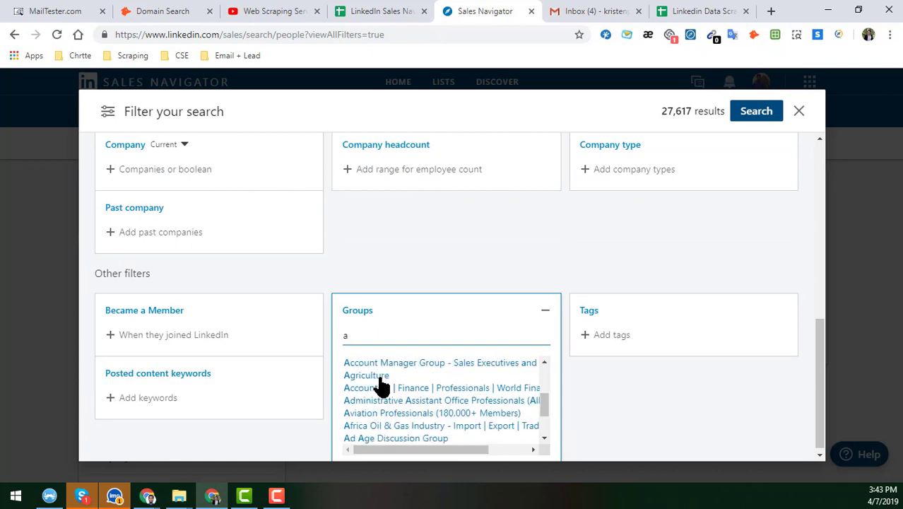
scroll(381, 387, "down", 1)
scroll(600, 387, "down", 1)
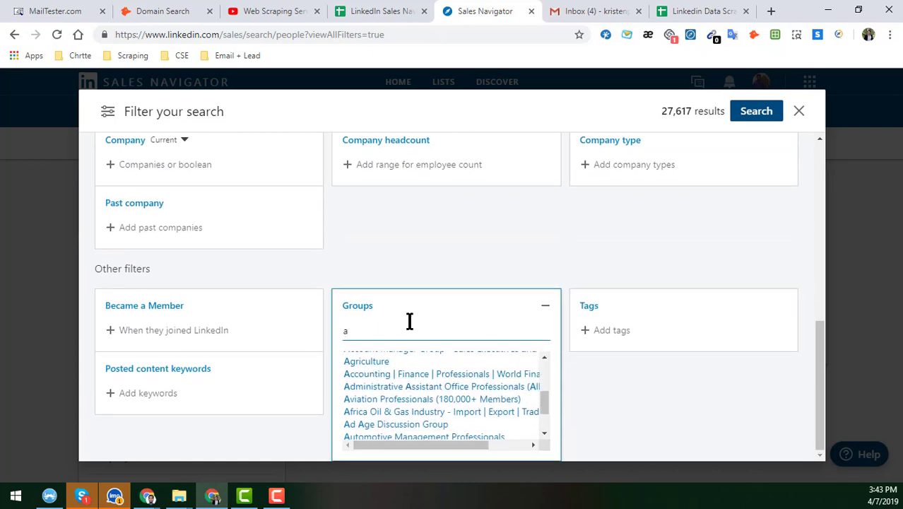
key("BackSpace")
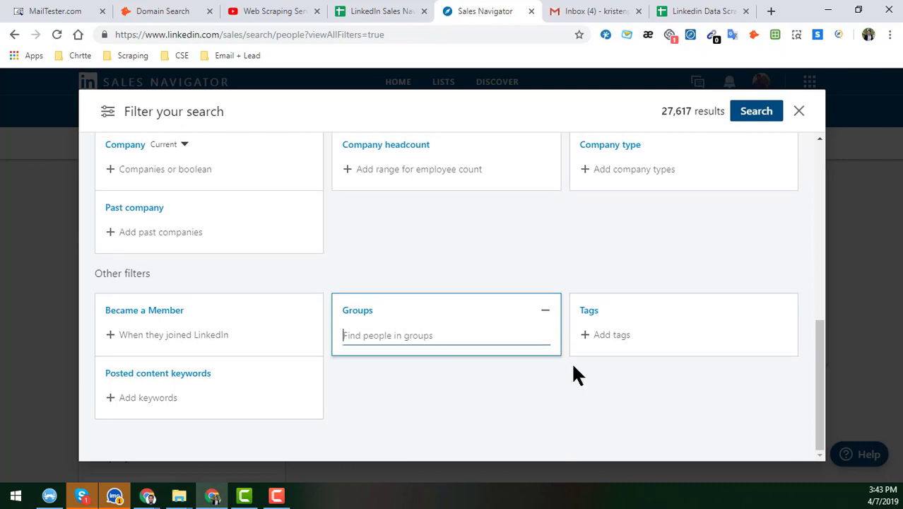
Step: Expand the Tags filter, look across the title columns of the "LinkedIn Sales Navigator A to Z - 1" spreadsheet, and return to Sales Navigator
left_click(613, 338)
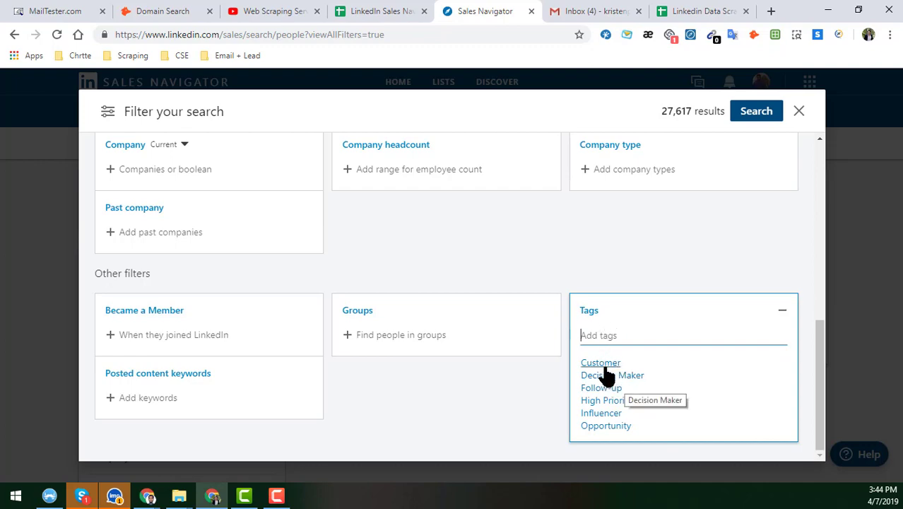
left_click(392, 12)
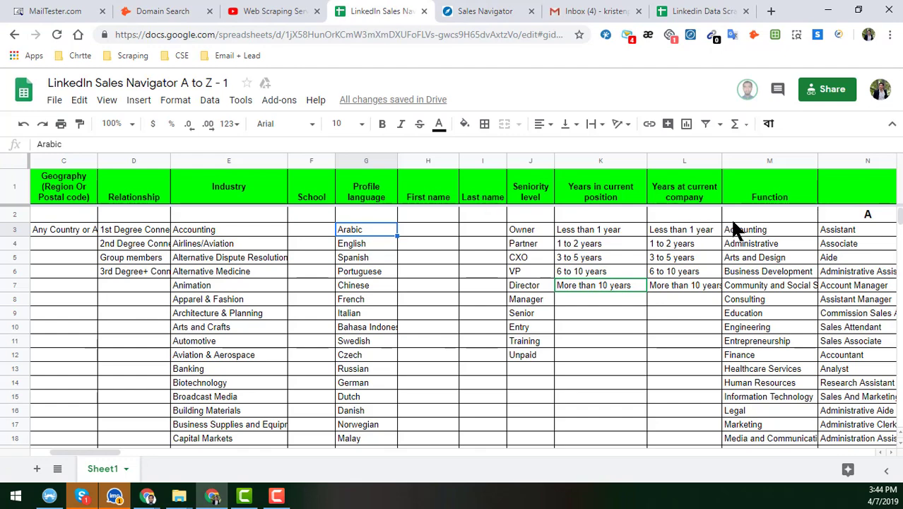
left_click(738, 227)
key("Right")
key("Right")
key("Right")
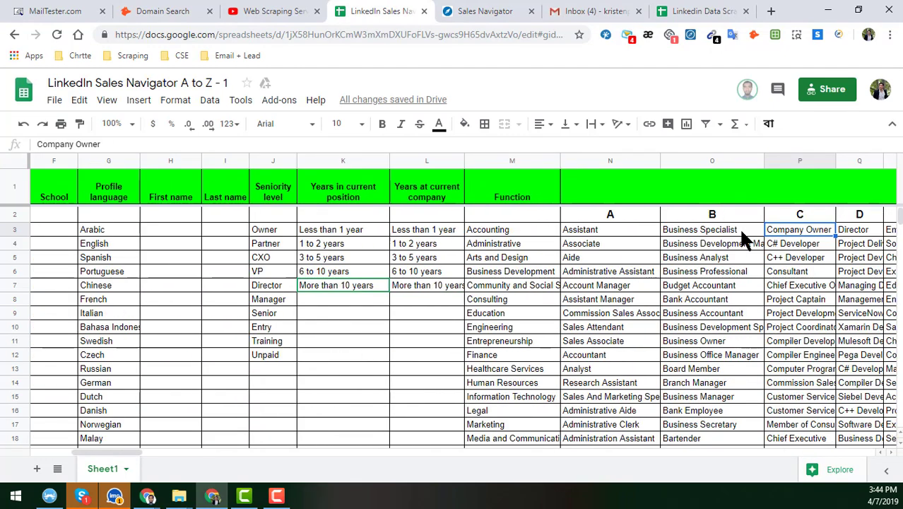
key("Right")
key("Right")
key("Right")
key("Right")
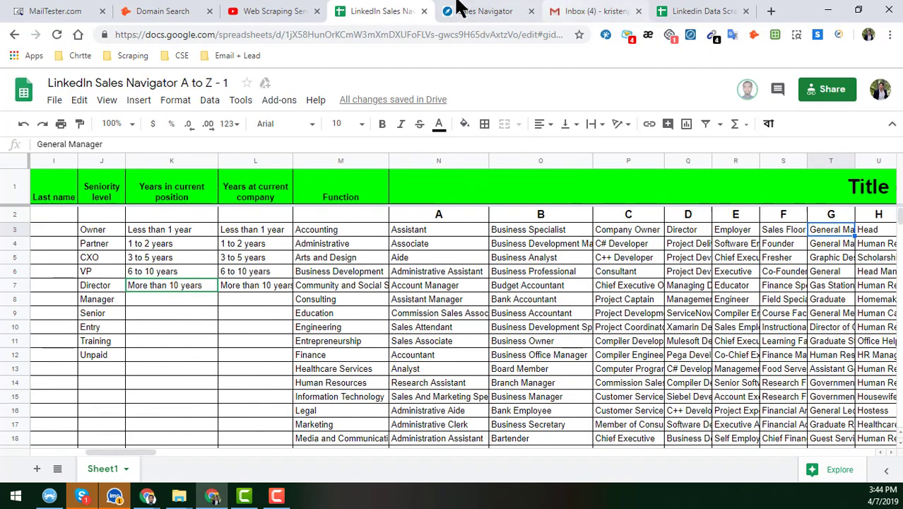
key("ctrl+Tab")
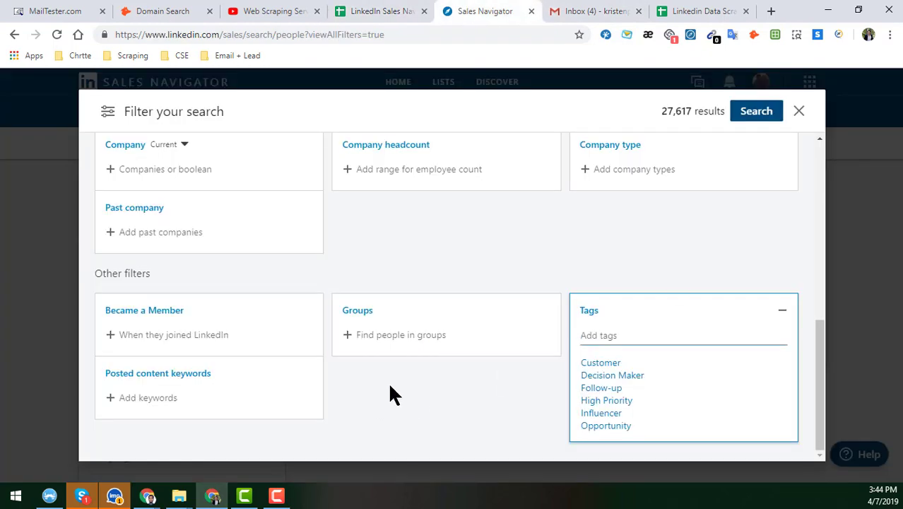
Step: Expand the Posted content keywords filter and compare it with the Keywords filter that holds "digital agency"
left_click(147, 400)
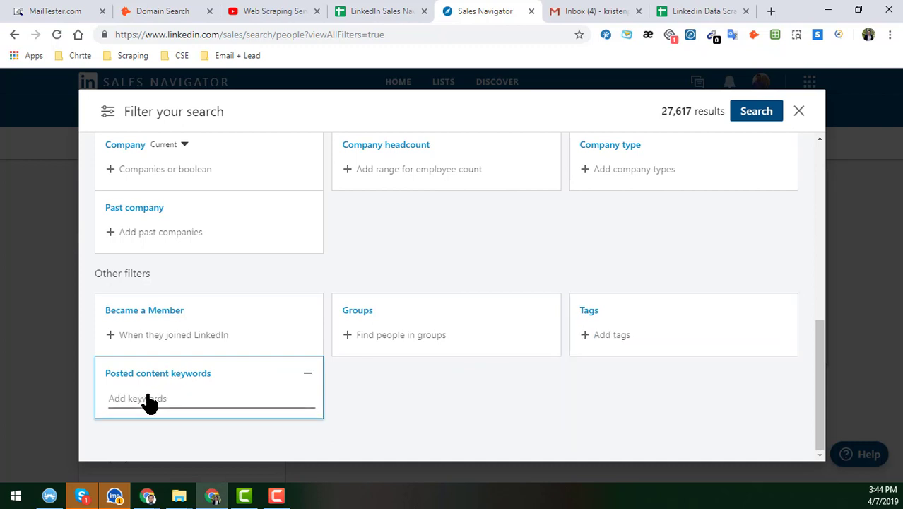
scroll(182, 375, "up", 10)
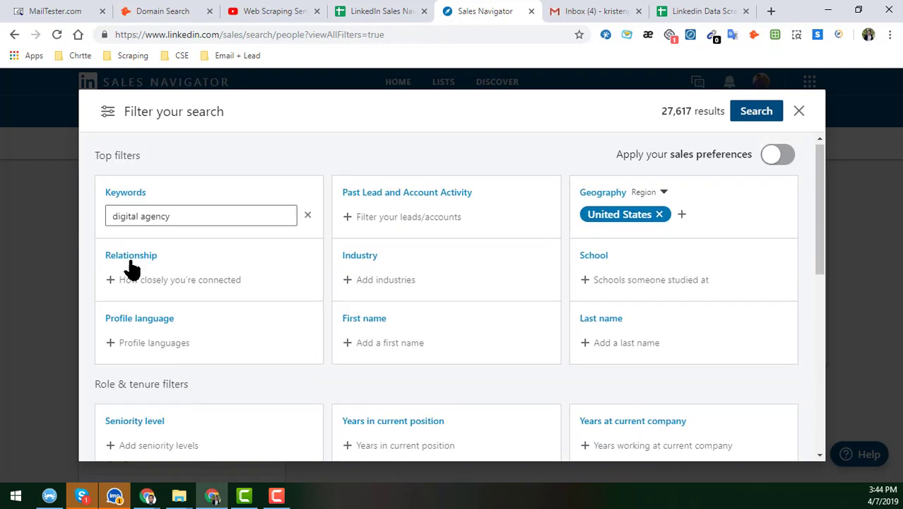
scroll(185, 362, "down", 1)
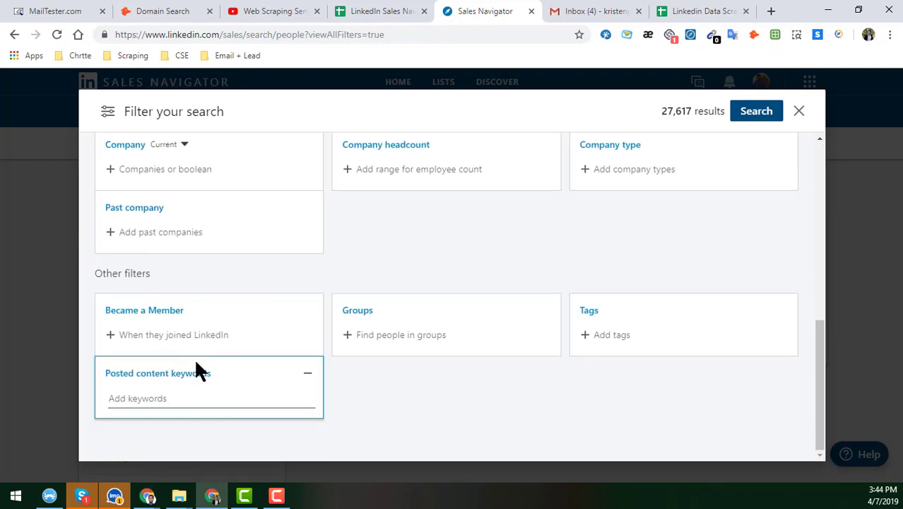
left_click(162, 396)
scroll(288, 308, "up", 6)
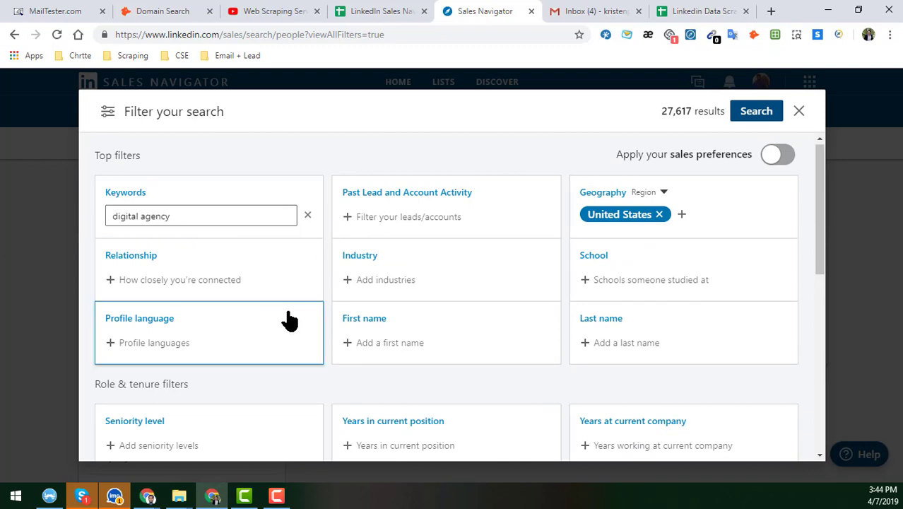
scroll(287, 324, "down", 6)
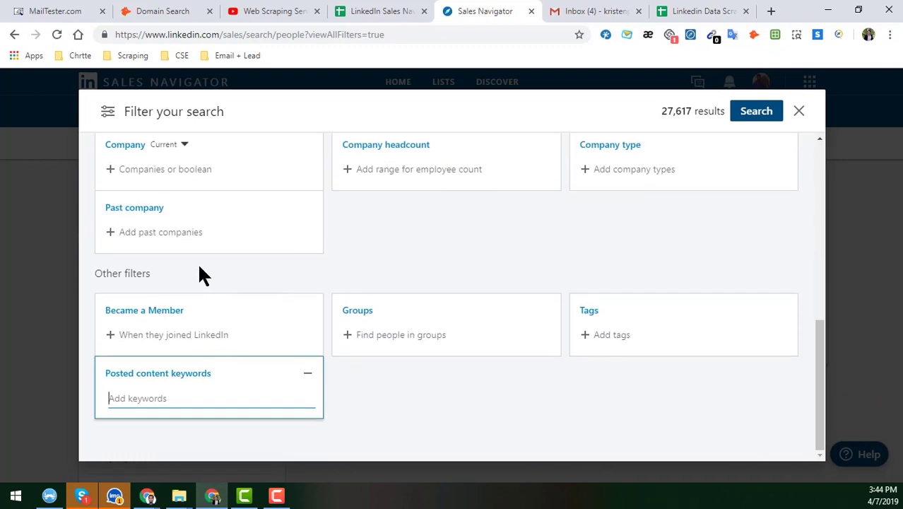
Step: Review the complete set of top, role and tenure, company and other filters before searching
scroll(198, 272, "up", 5)
scroll(154, 191, "up", 2)
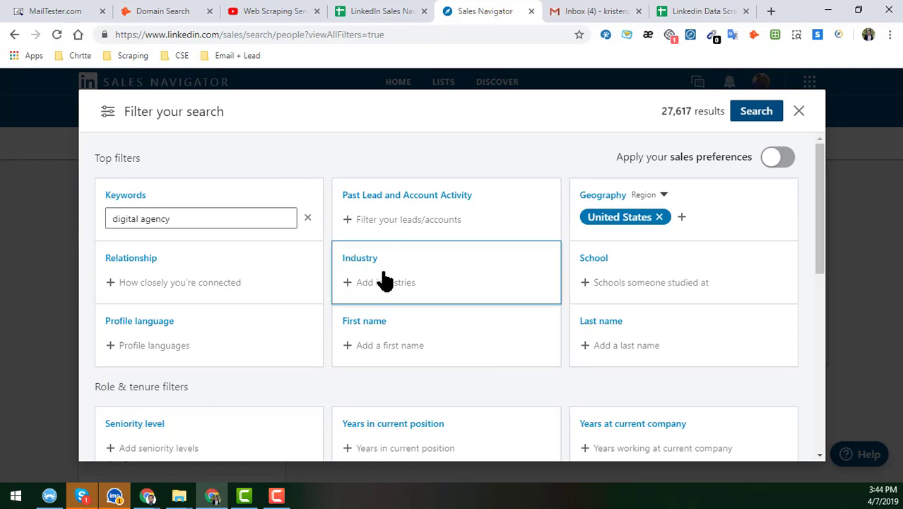
scroll(387, 279, "down", 2)
scroll(440, 385, "down", 2)
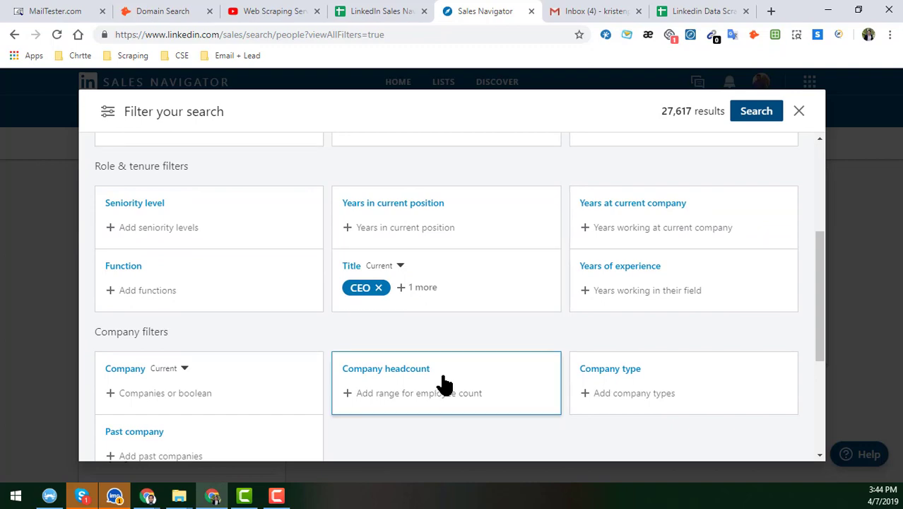
scroll(431, 387, "down", 3)
scroll(421, 382, "up", 2)
scroll(415, 374, "up", 5)
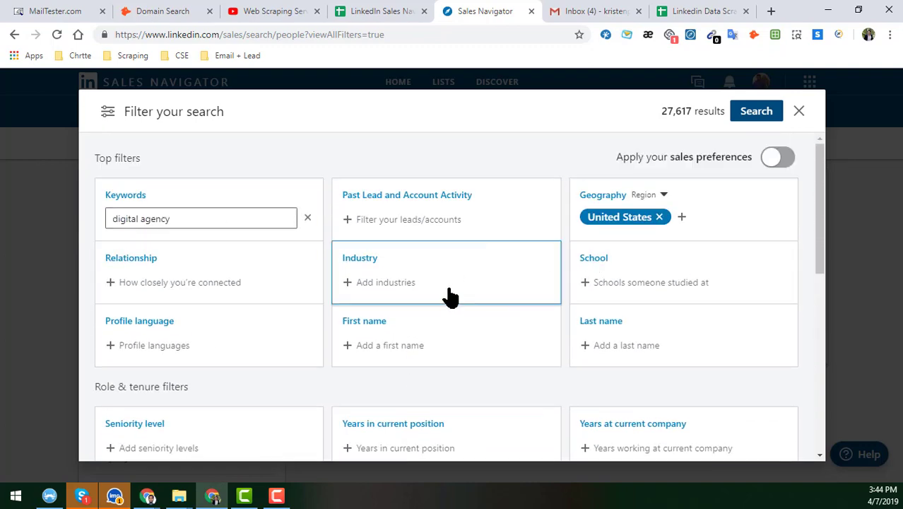
scroll(448, 296, "down", 4)
scroll(479, 403, "down", 2)
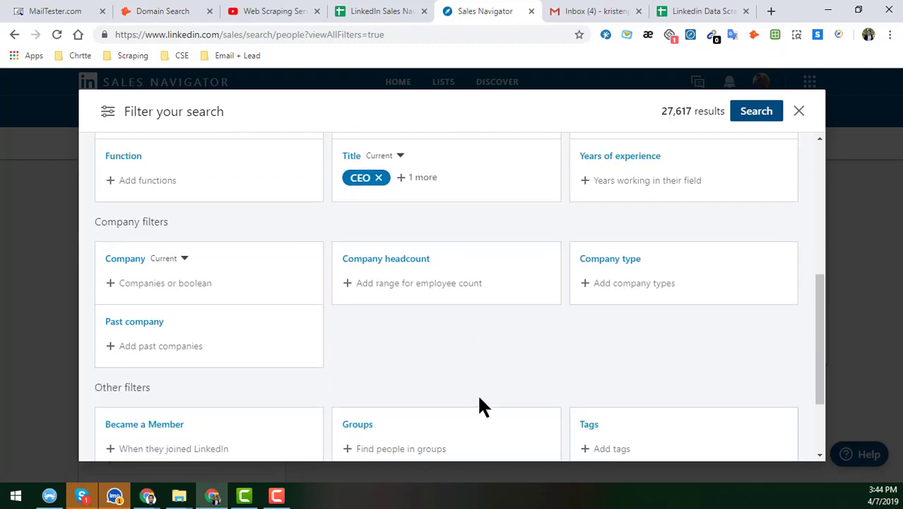
scroll(484, 398, "up", 6)
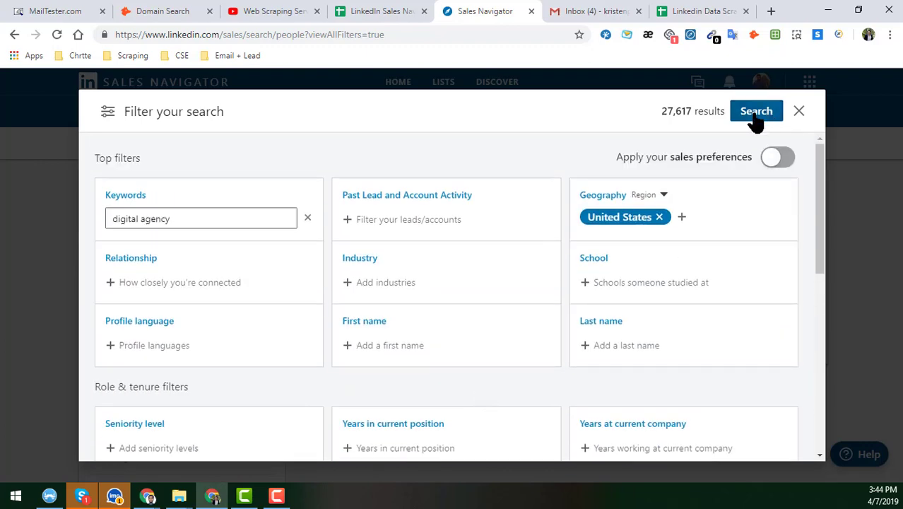
Step: Run the lead search with the chosen keyword, geography and title filters, and look through the lead results
left_click(756, 111)
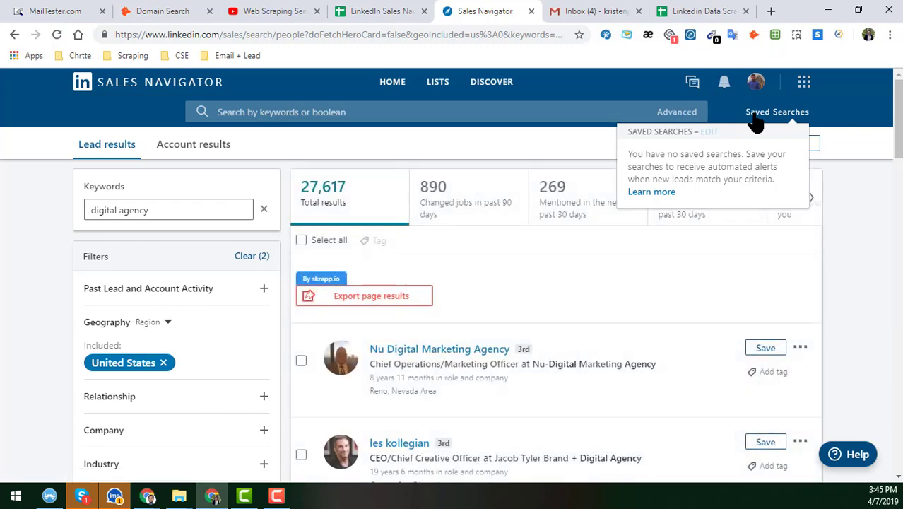
scroll(614, 232, "down", 5)
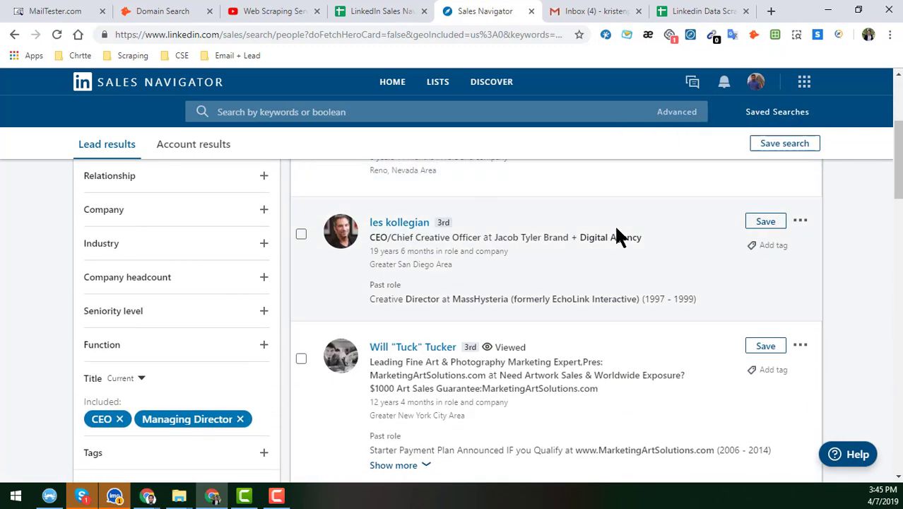
scroll(515, 320, "up", 5)
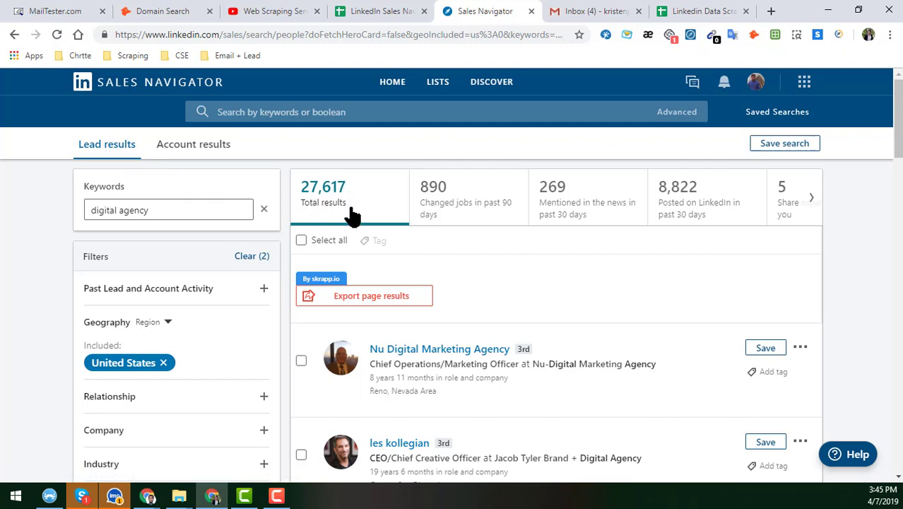
scroll(459, 260, "down", 2)
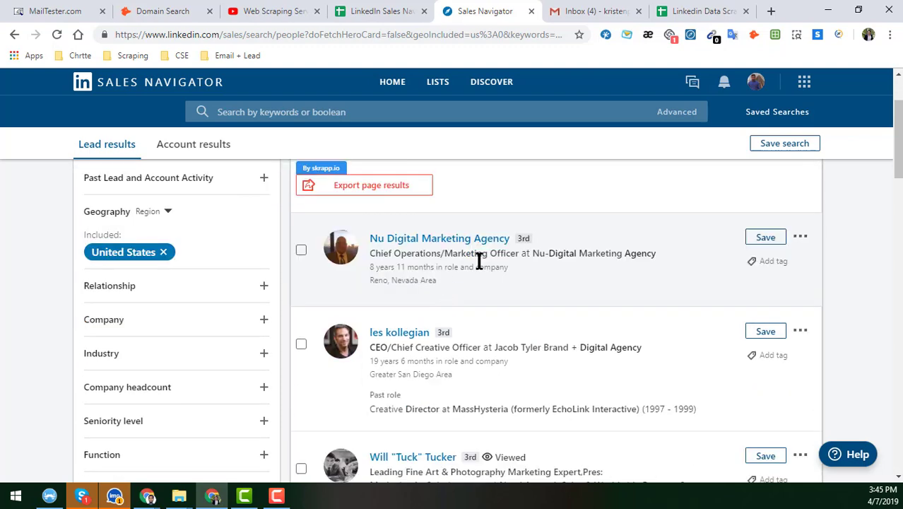
scroll(479, 261, "down", 10)
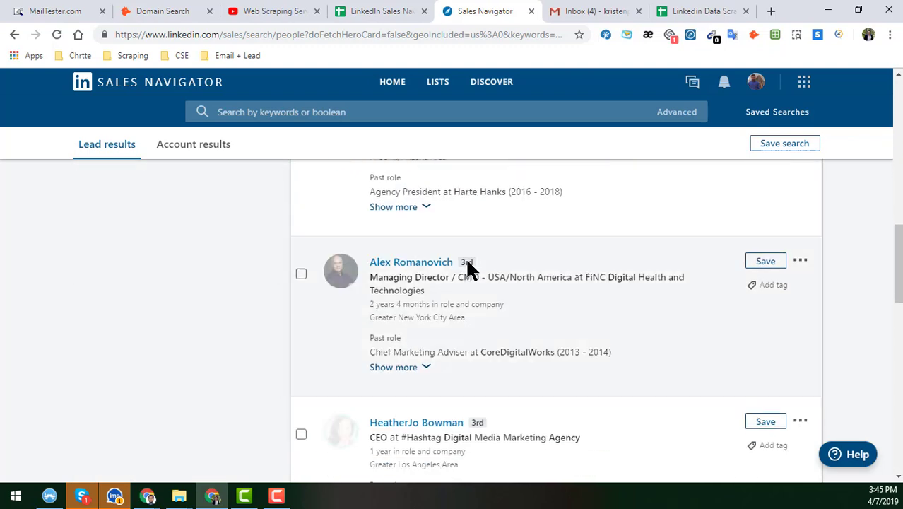
Step: Examine the lead results, the result category totals and the applied CEO and Managing Director title filters
scroll(451, 339, "down", 3)
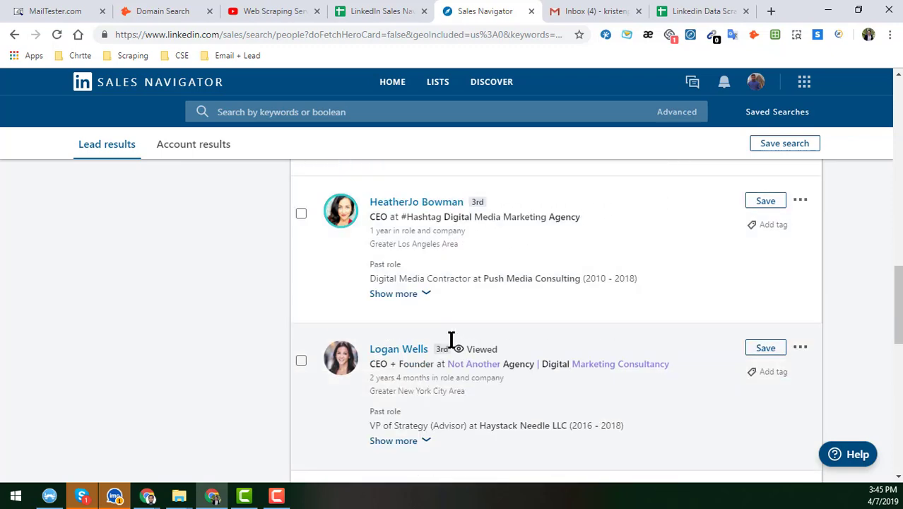
scroll(432, 366, "up", 3)
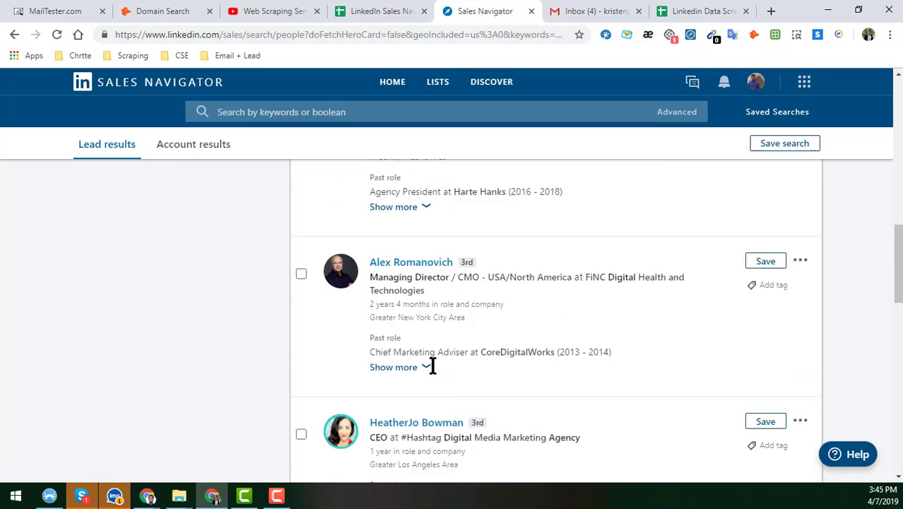
scroll(432, 366, "up", 10)
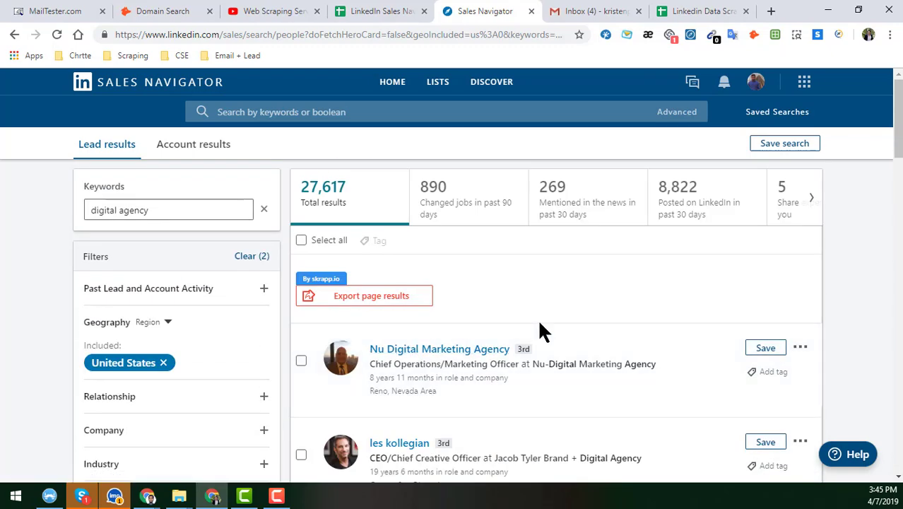
scroll(539, 326, "down", 3)
scroll(541, 326, "up", 3)
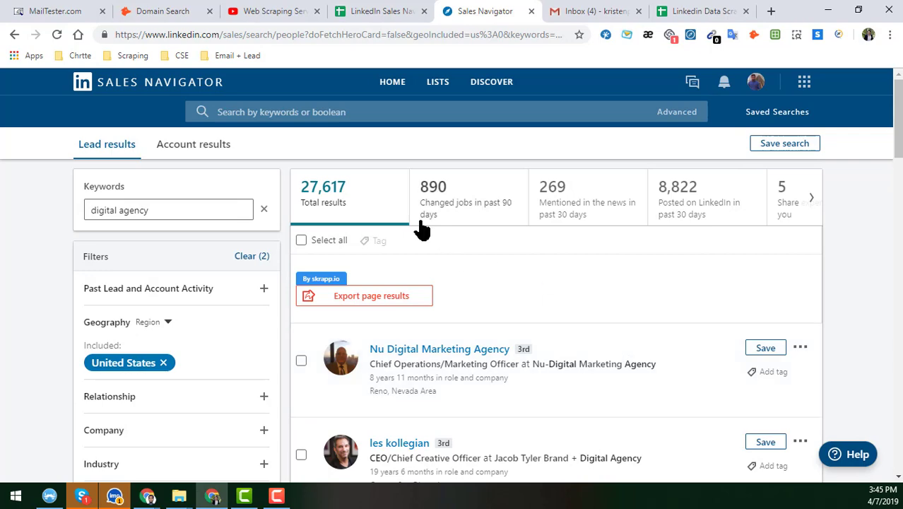
scroll(471, 282, "down", 5)
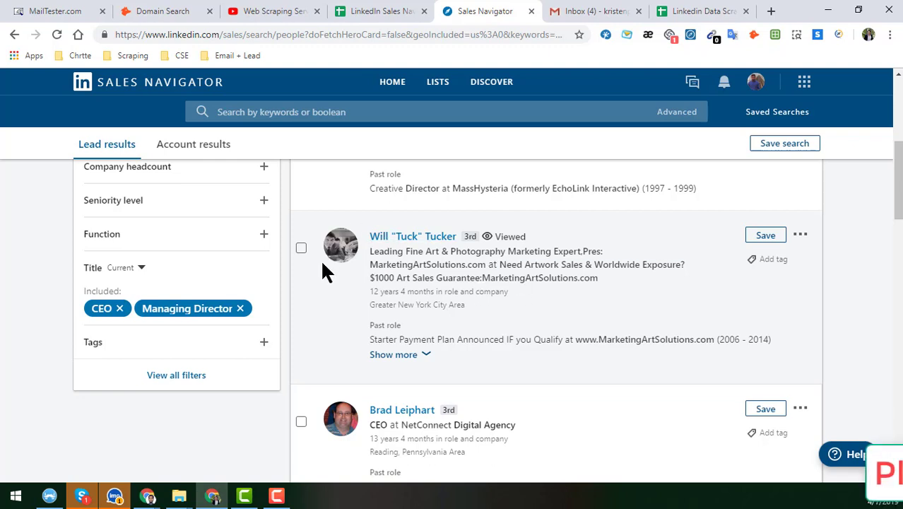
scroll(321, 258, "down", 3)
scroll(324, 263, "down", 3)
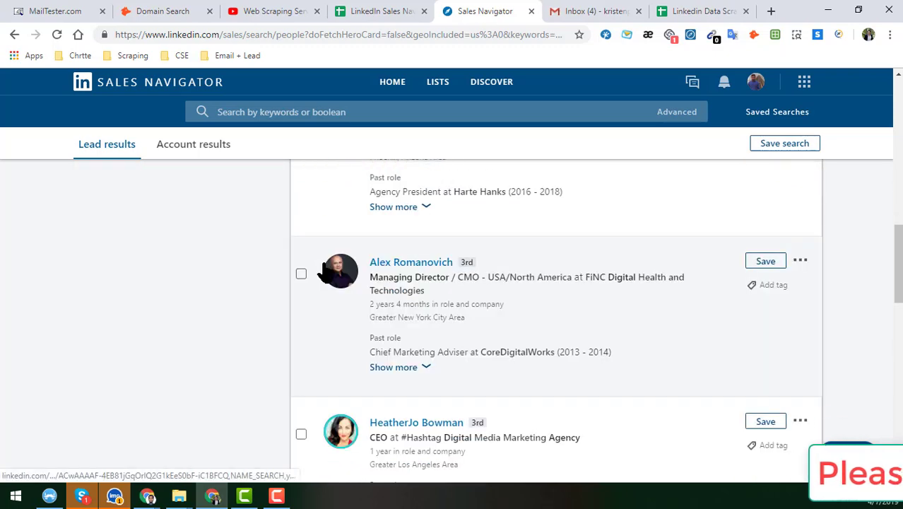
scroll(324, 263, "up", 6)
scroll(311, 304, "up", 5)
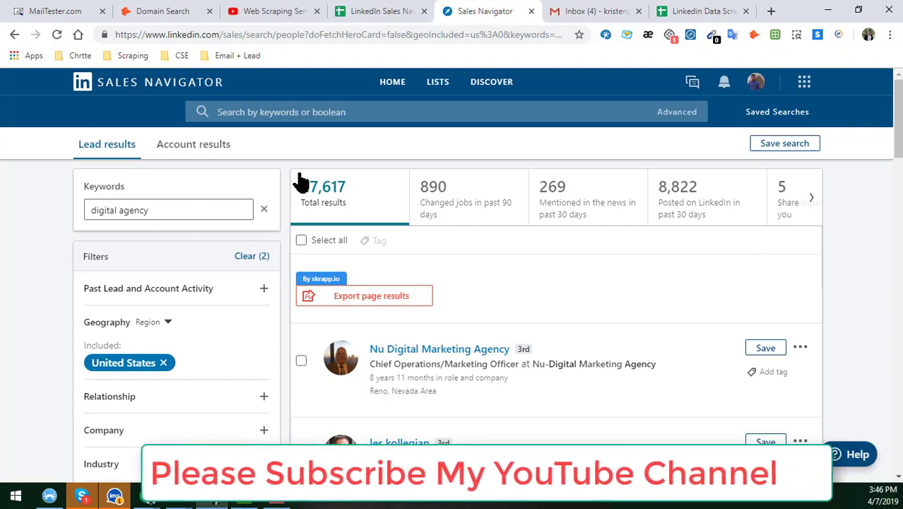
Step: Show the account results for the "digital agency" search and look through the listed companies
left_click(217, 155)
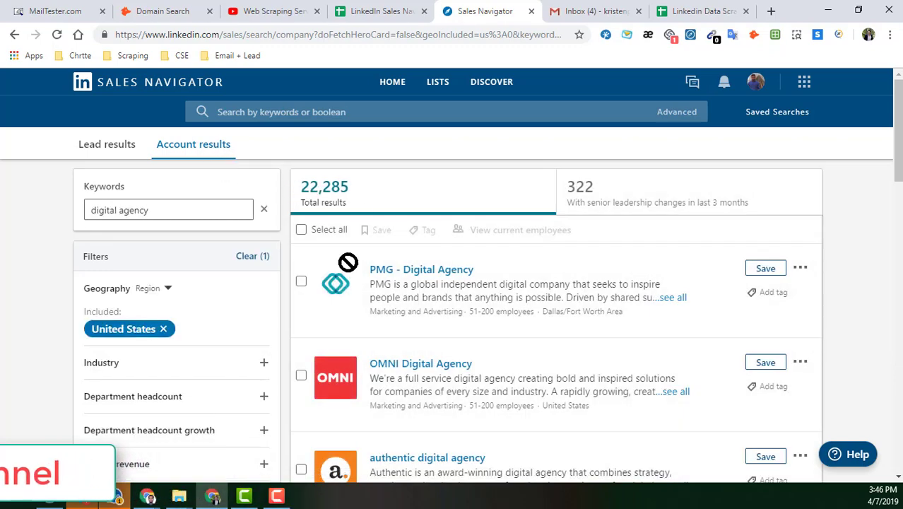
scroll(439, 276, "down", 3)
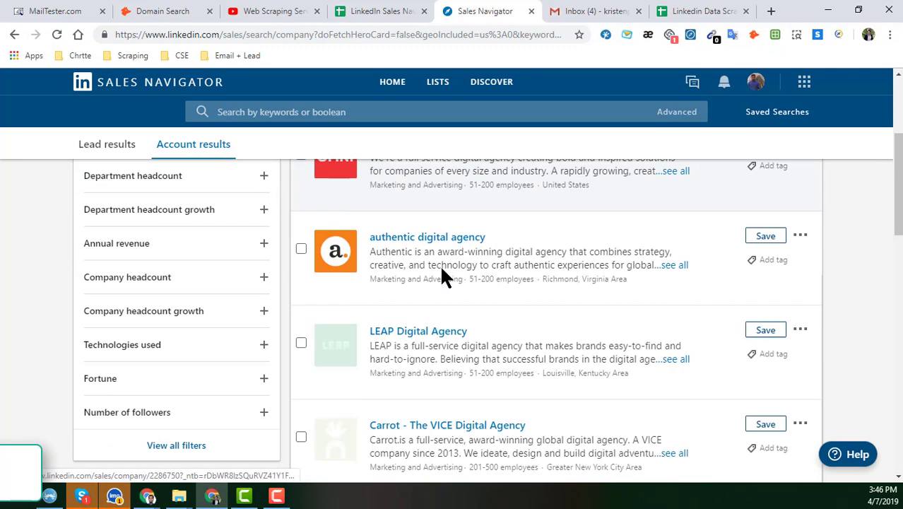
scroll(489, 303, "down", 4)
scroll(487, 311, "down", 3)
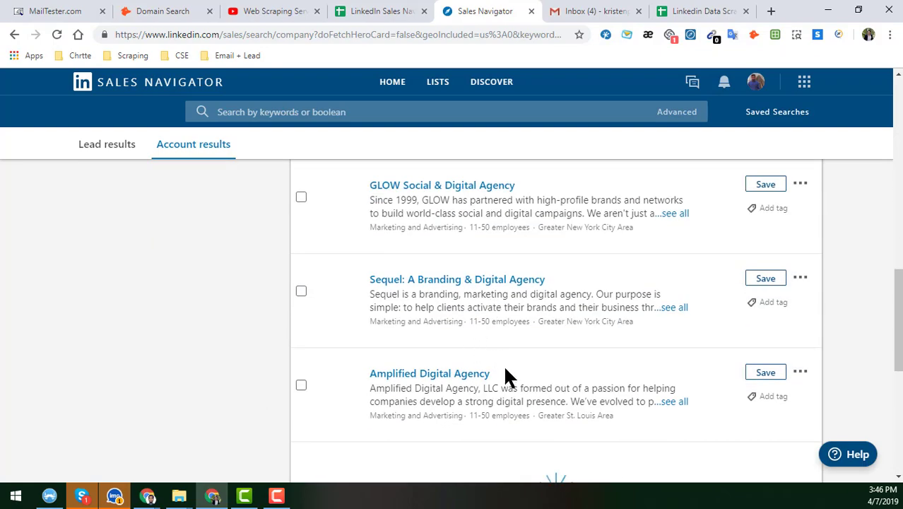
scroll(506, 371, "up", 10)
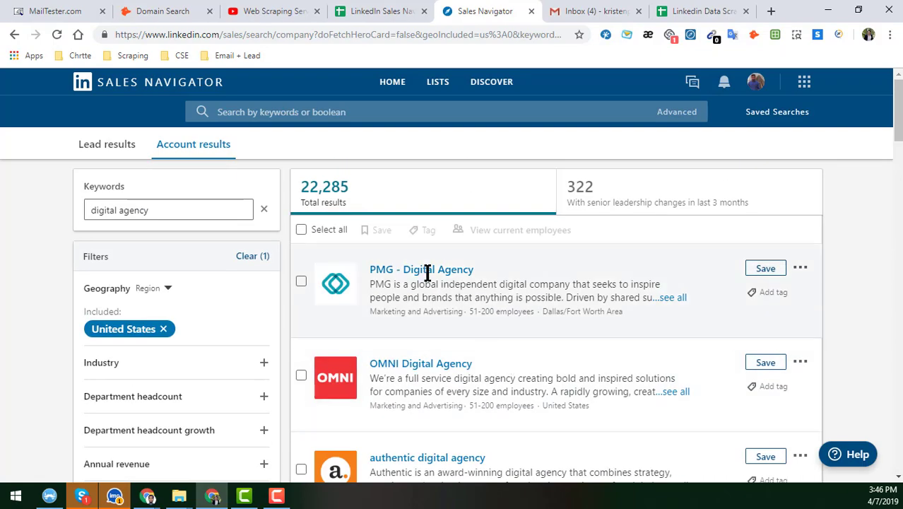
Step: Switch back to the lead results and rerun the search from the full filter set with "digital agency" and United States
left_click(121, 152)
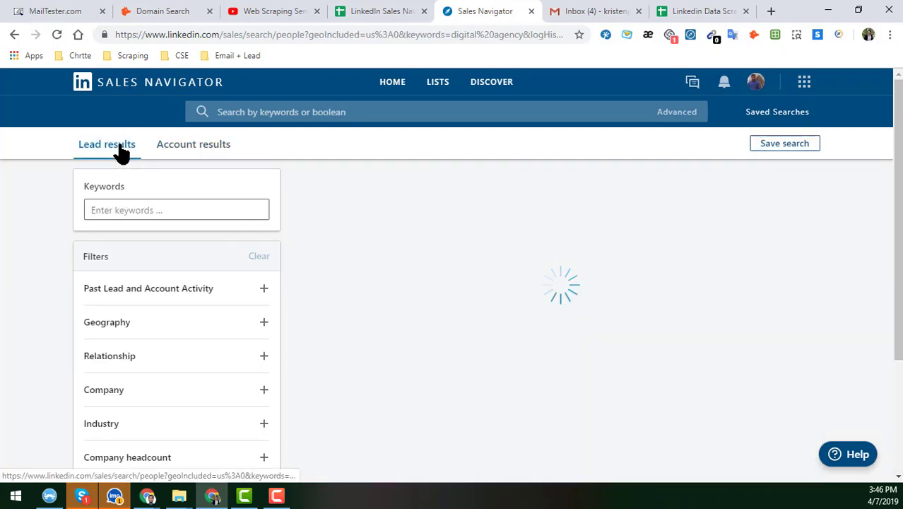
mouse_move(318, 311)
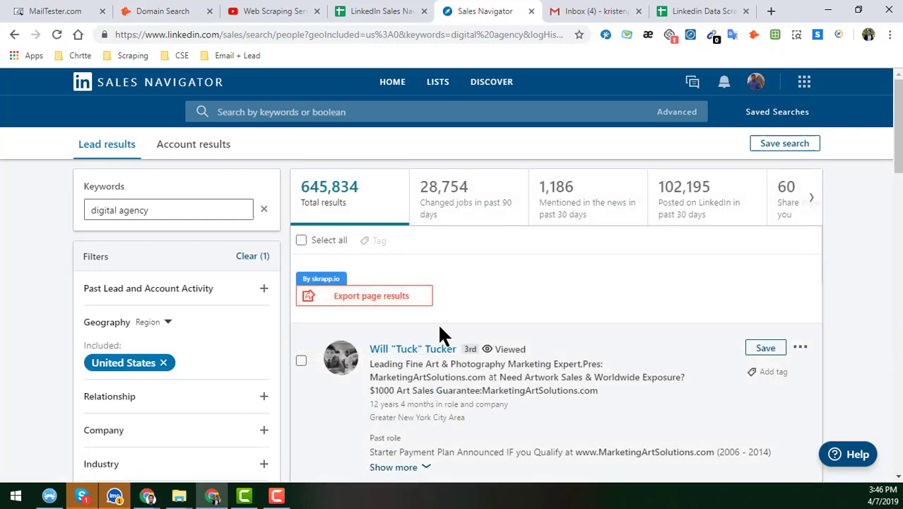
scroll(212, 325, "down", 6)
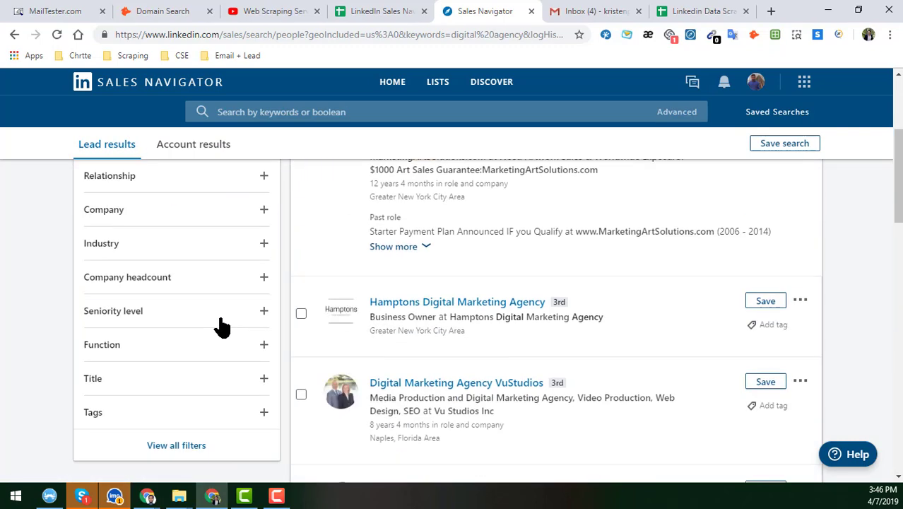
left_click(176, 224)
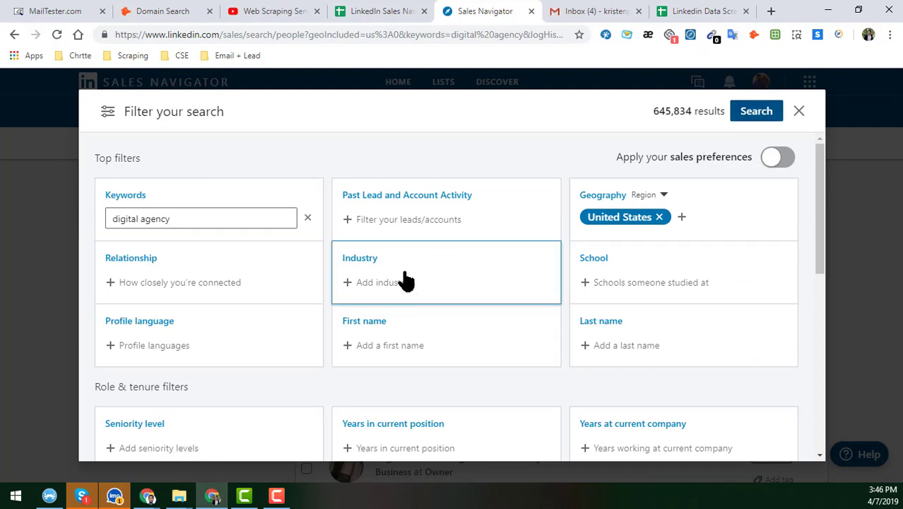
left_click(756, 112)
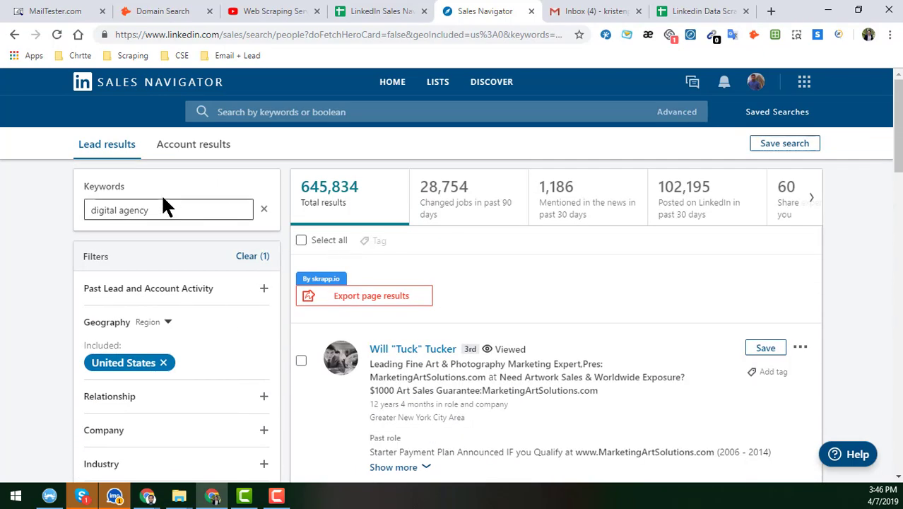
Step: Review the leads returned for "digital agency" in the United States, along with the filters available beside them
scroll(254, 293, "down", 4)
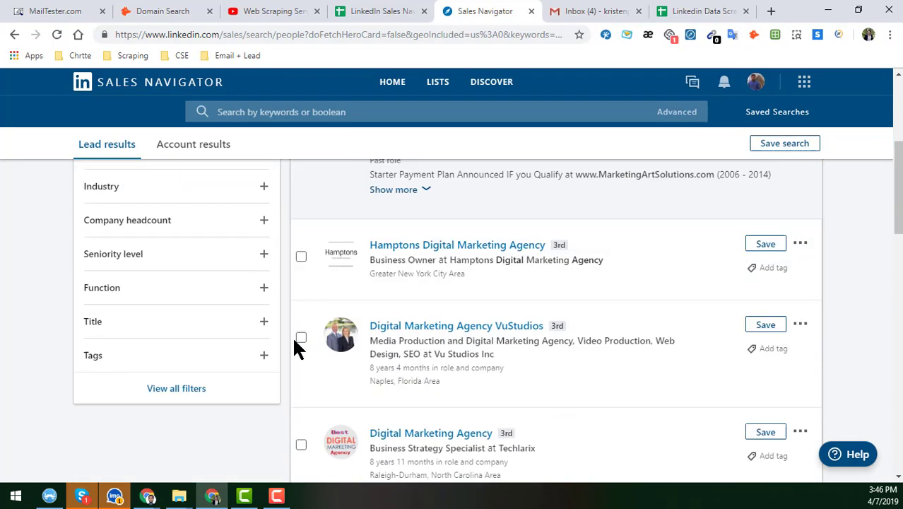
scroll(177, 452, "up", 2)
scroll(180, 460, "down", 5)
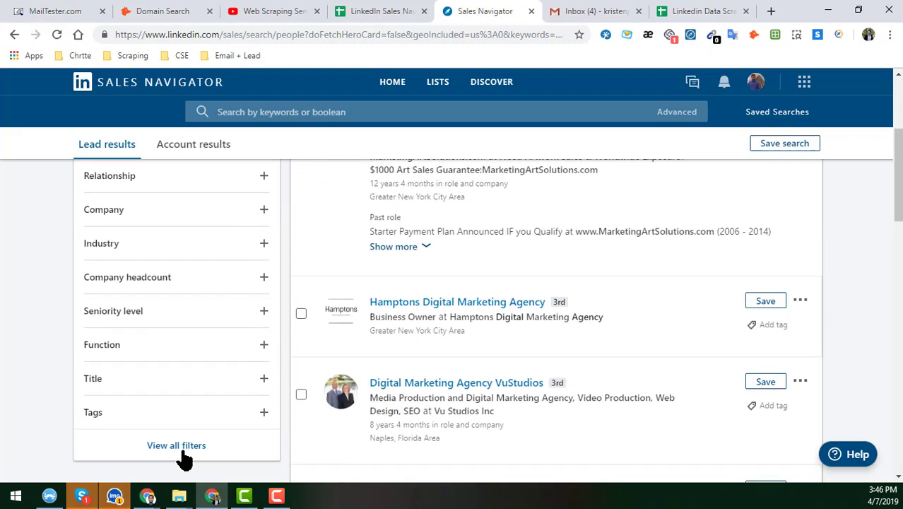
scroll(521, 367, "down", 7)
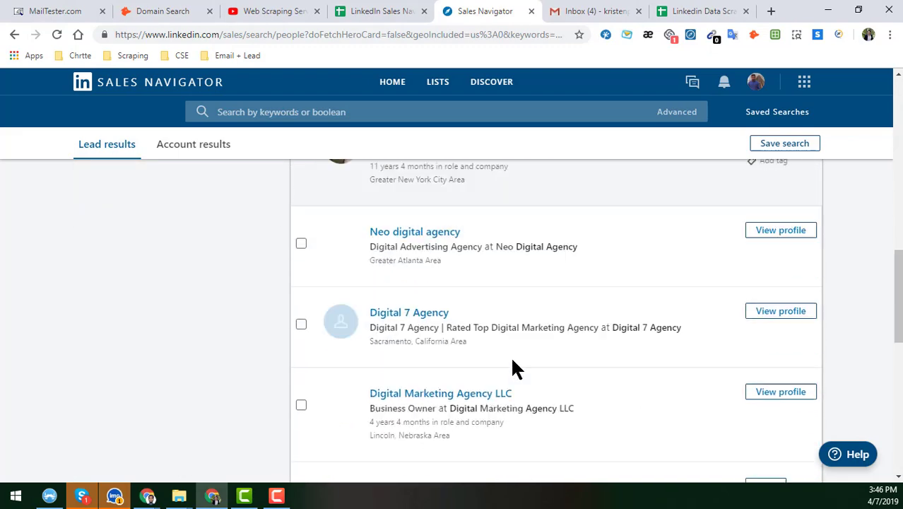
scroll(512, 367, "down", 2)
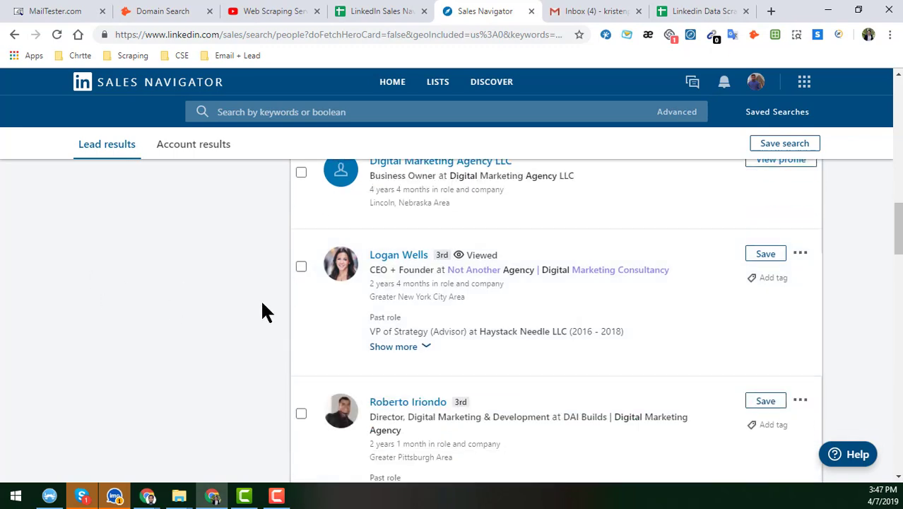
scroll(264, 305, "up", 3)
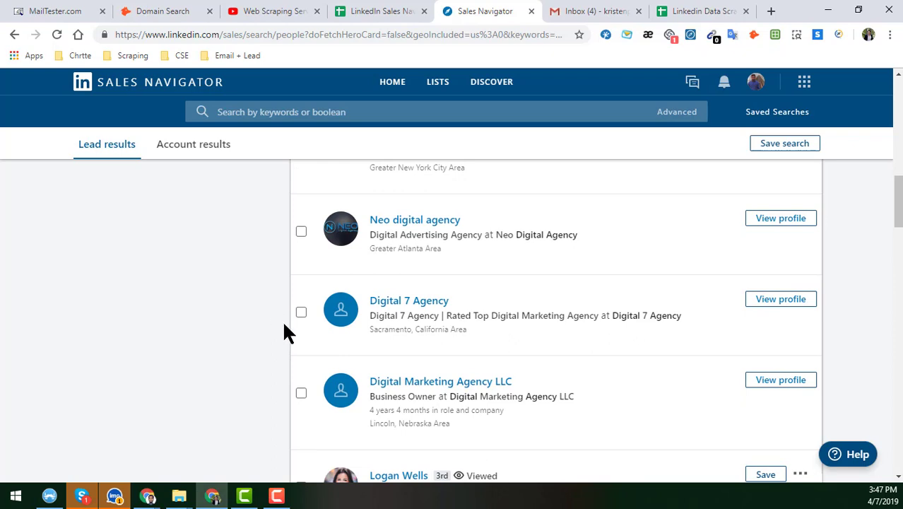
scroll(284, 318, "up", 2)
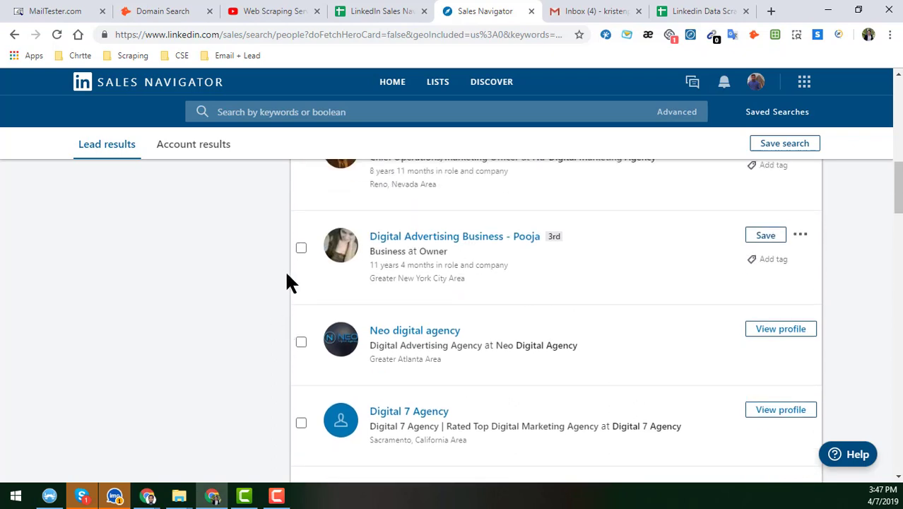
scroll(286, 283, "up", 4)
scroll(376, 320, "up", 2)
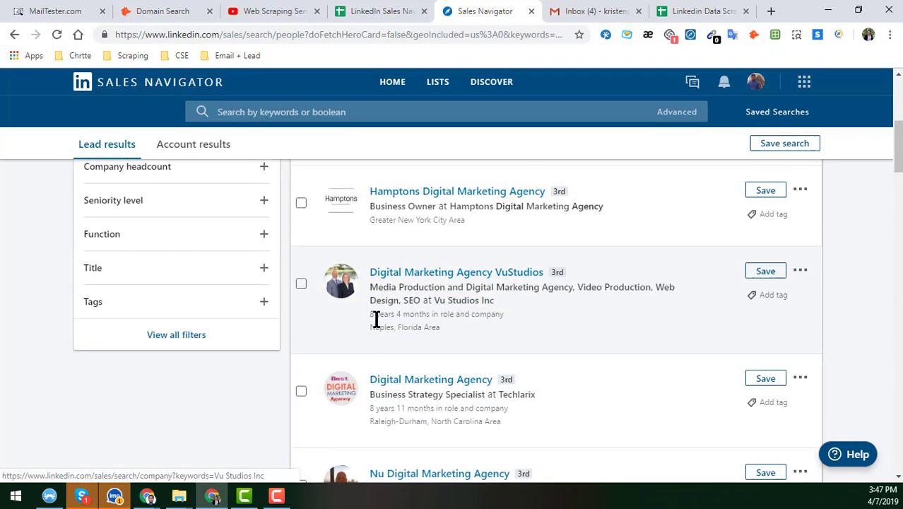
scroll(374, 318, "up", 4)
scroll(314, 329, "down", 4)
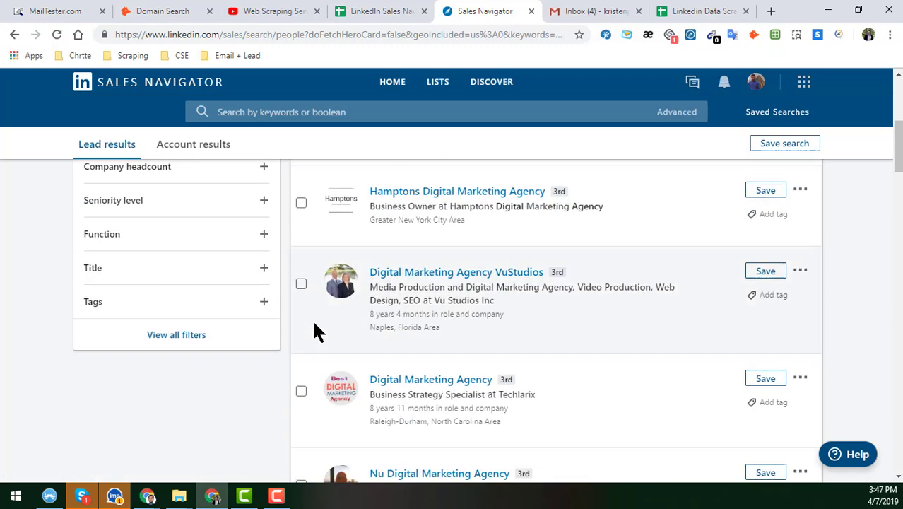
scroll(314, 325, "down", 2)
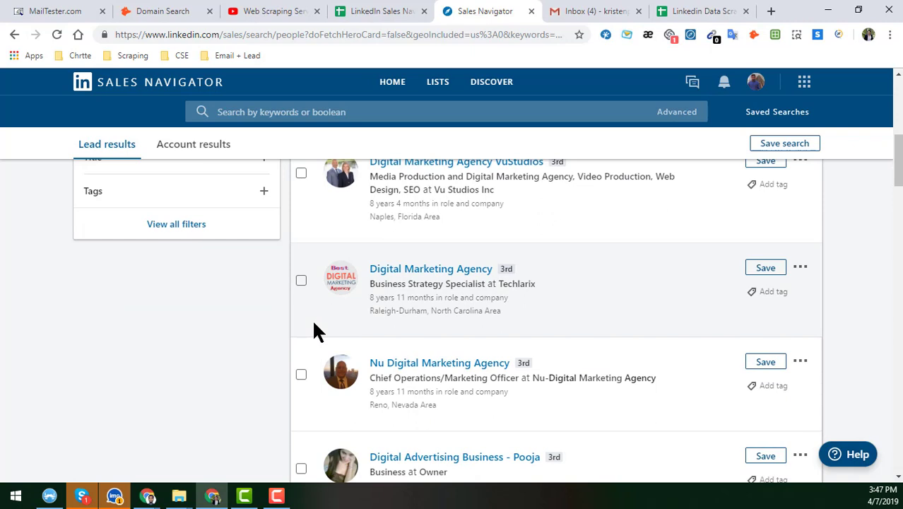